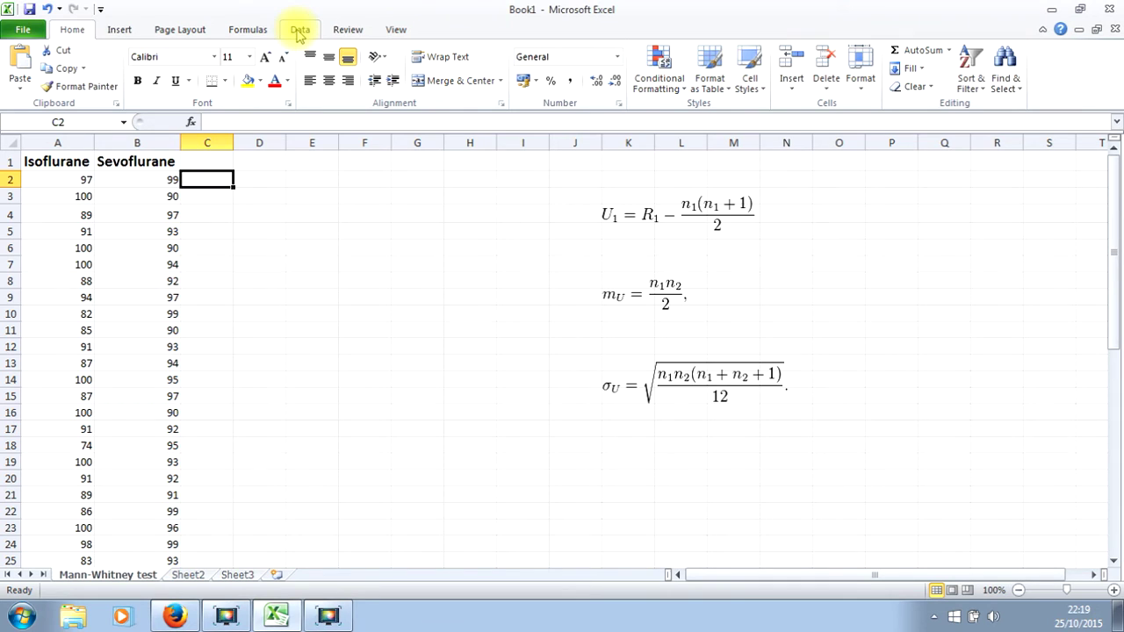
# - Start a Descriptive Statistics analysis with columns A and B (Isoflurane and Sevoflurane) as the input range
pyautogui.click(300, 34)
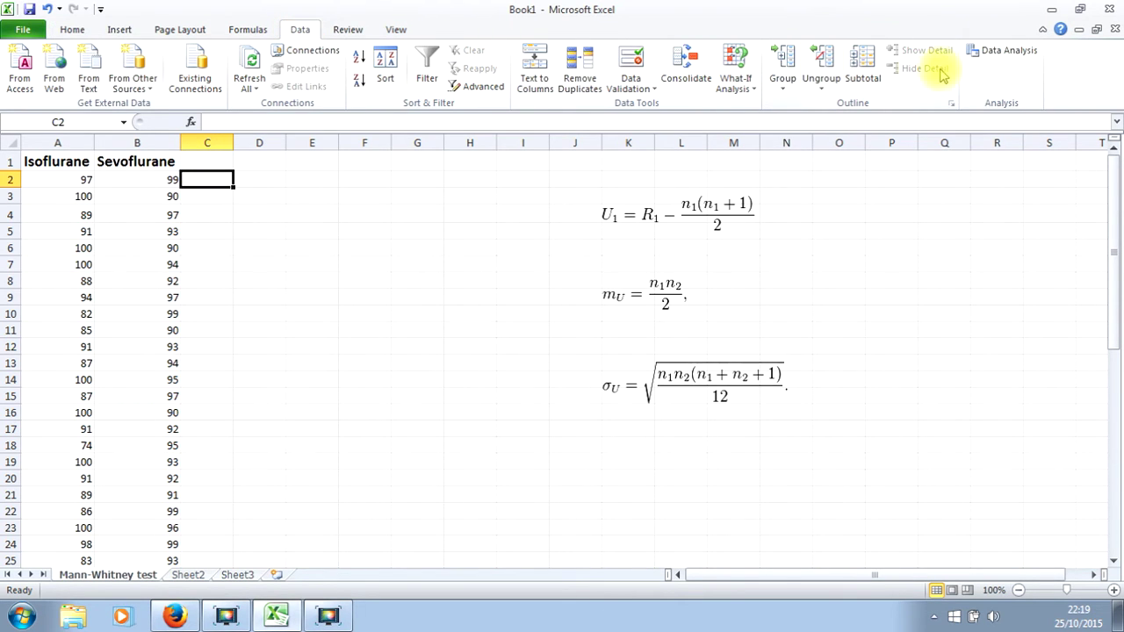
pyautogui.click(993, 53)
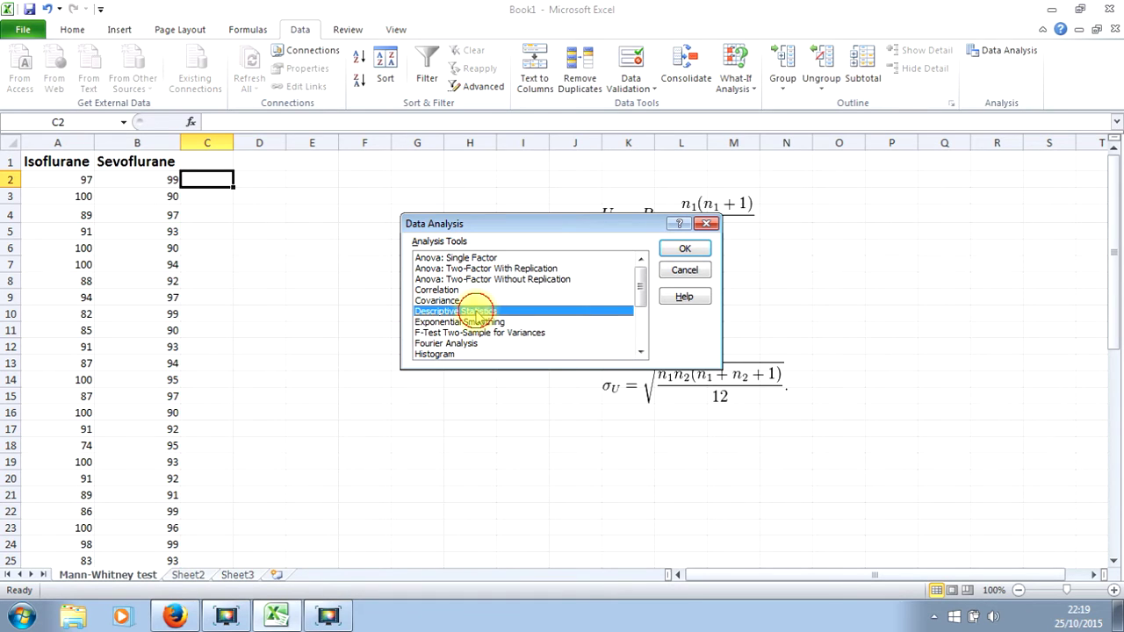
pyautogui.click(686, 252)
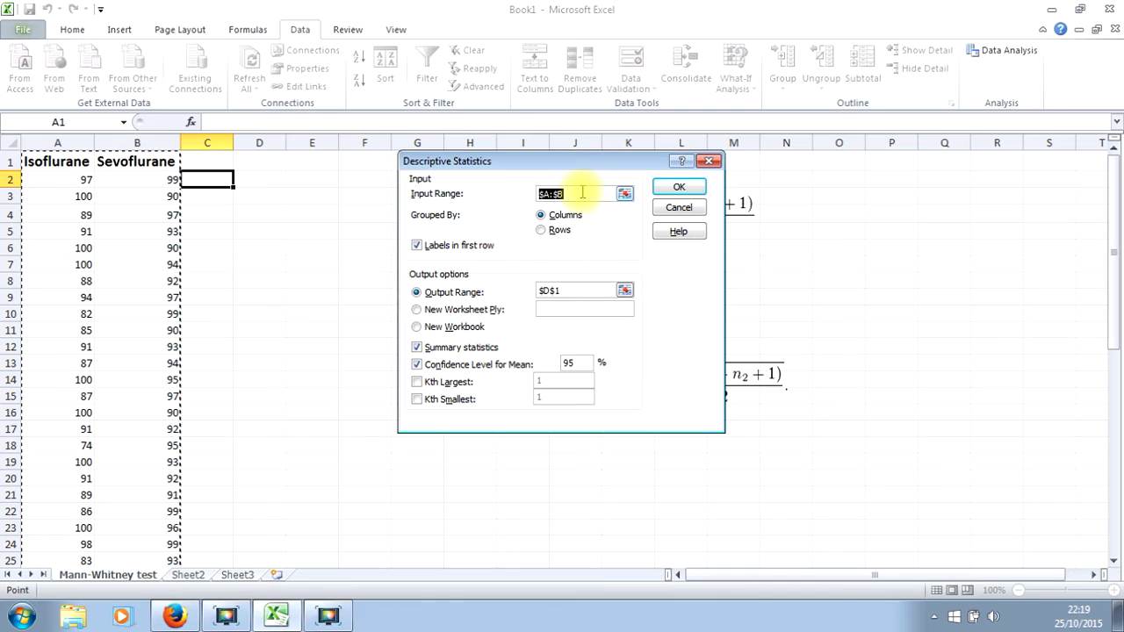
pyautogui.moveTo(80, 144); pyautogui.dragTo(126, 151)
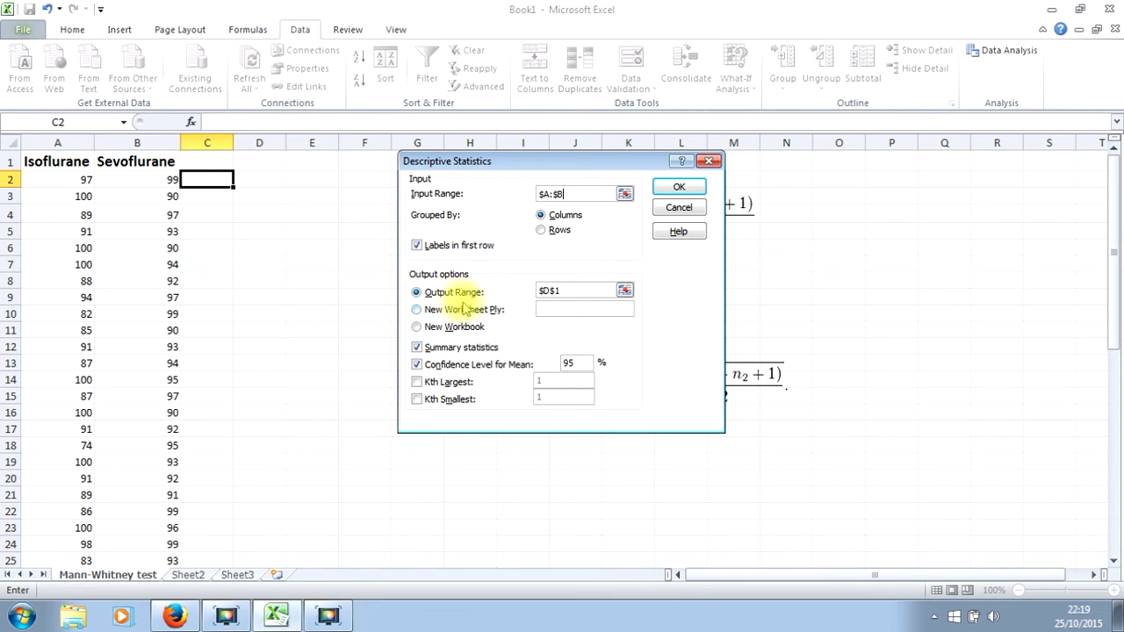
# - Set the output range of the descriptive statistics to cell D1
pyautogui.click(575, 291)
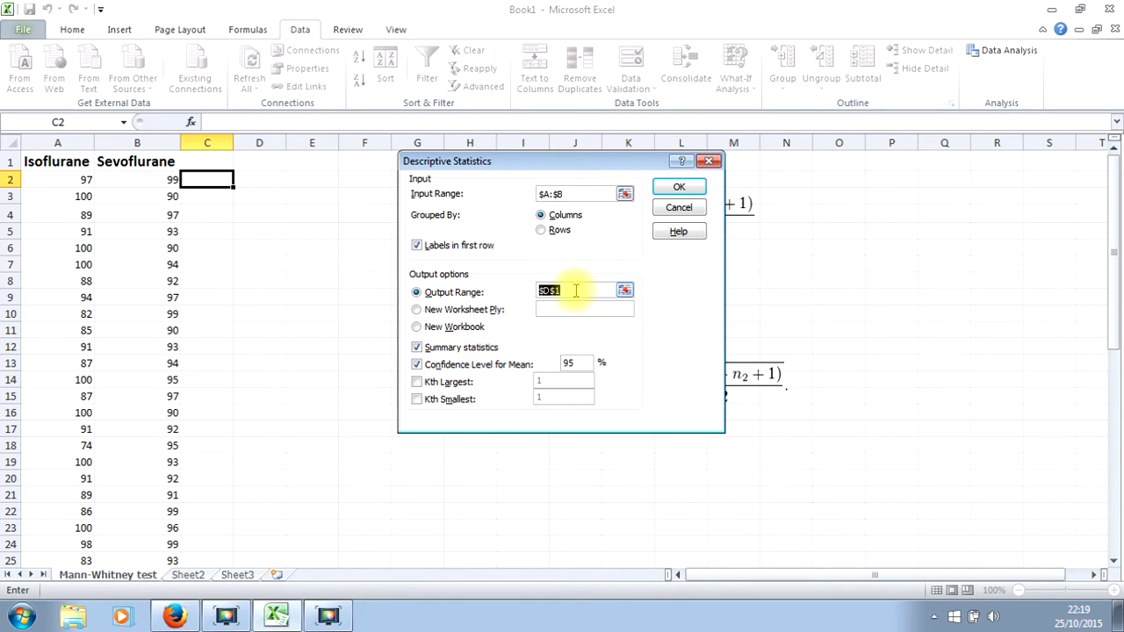
pyautogui.click(268, 162)
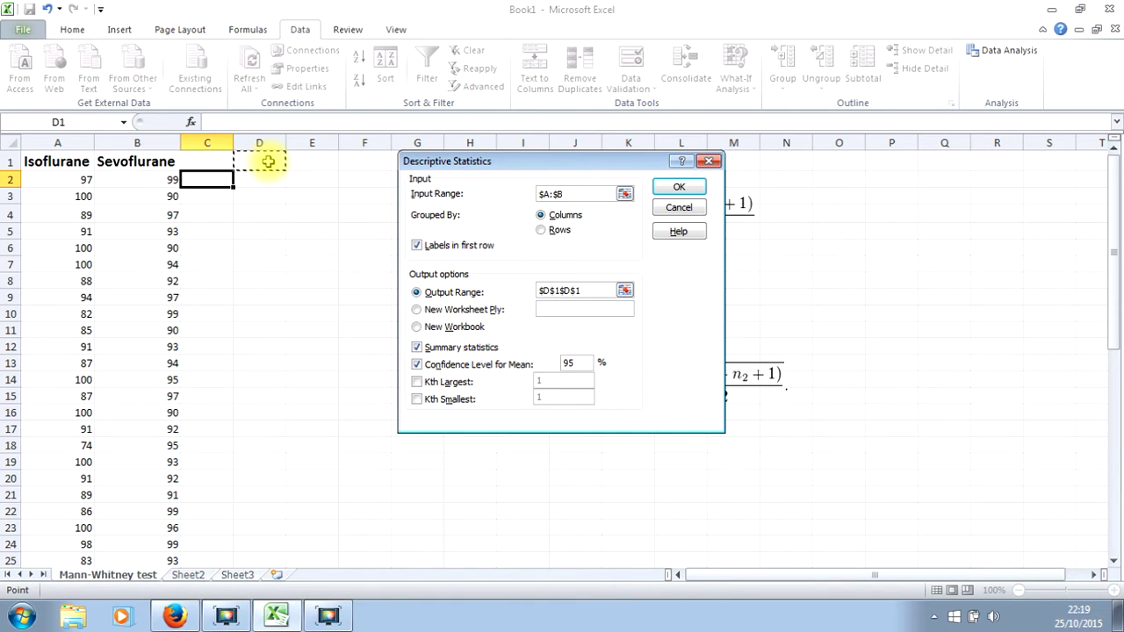
pyautogui.click(601, 290)
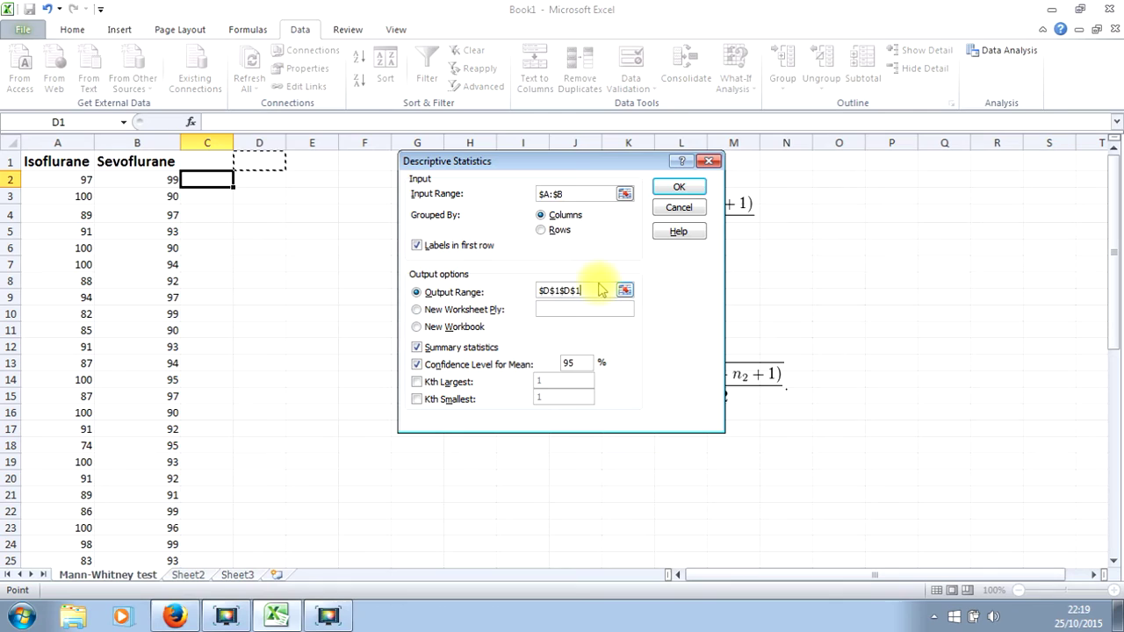
pyautogui.press('BackSpace')
pyautogui.press('BackSpace')
pyautogui.press('BackSpace')
pyautogui.press('BackSpace')
pyautogui.press('BackSpace')
pyautogui.press('BackSpace')
pyautogui.press('BackSpace')
pyautogui.press('BackSpace')
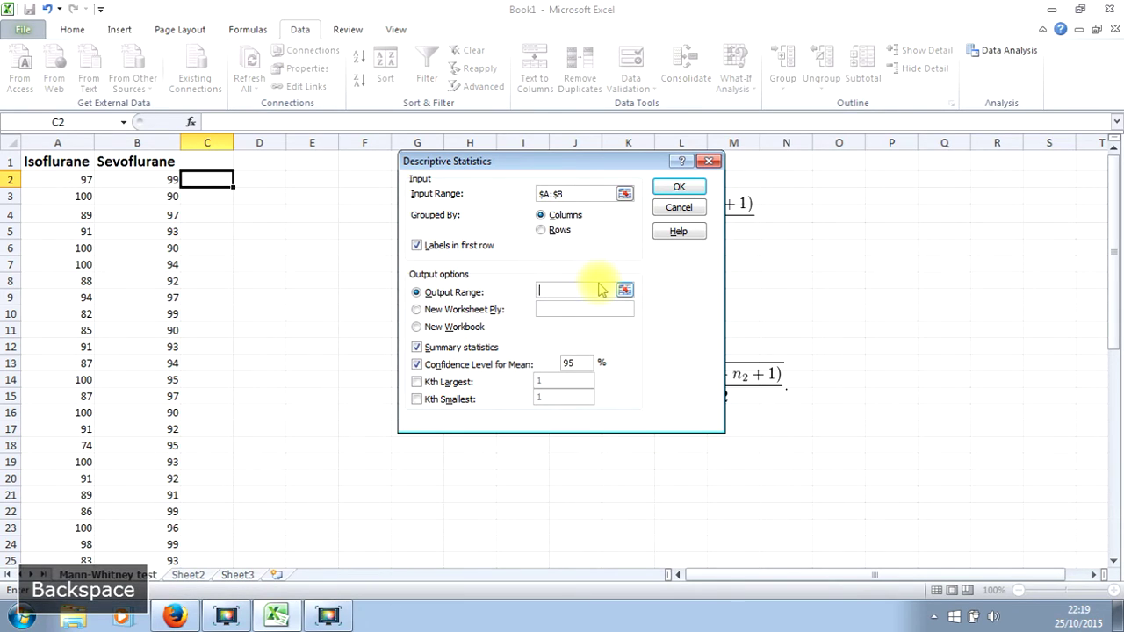
pyautogui.click(255, 159)
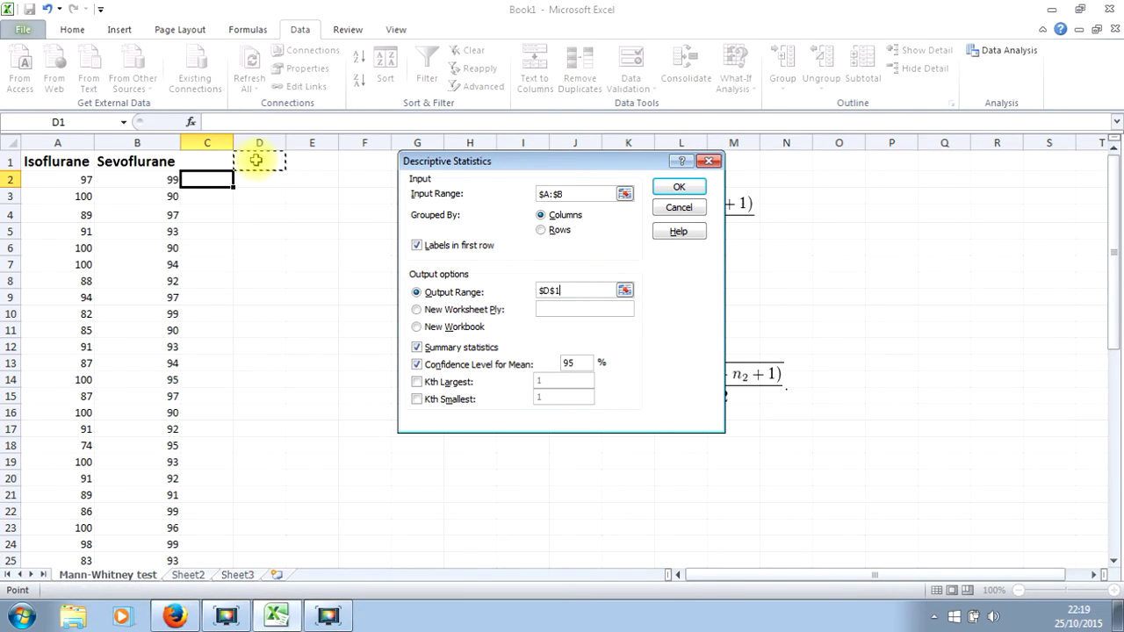
# - Generate the summary statistics with labels in the first row and a 95% confidence level for the mean
pyautogui.click(418, 363)
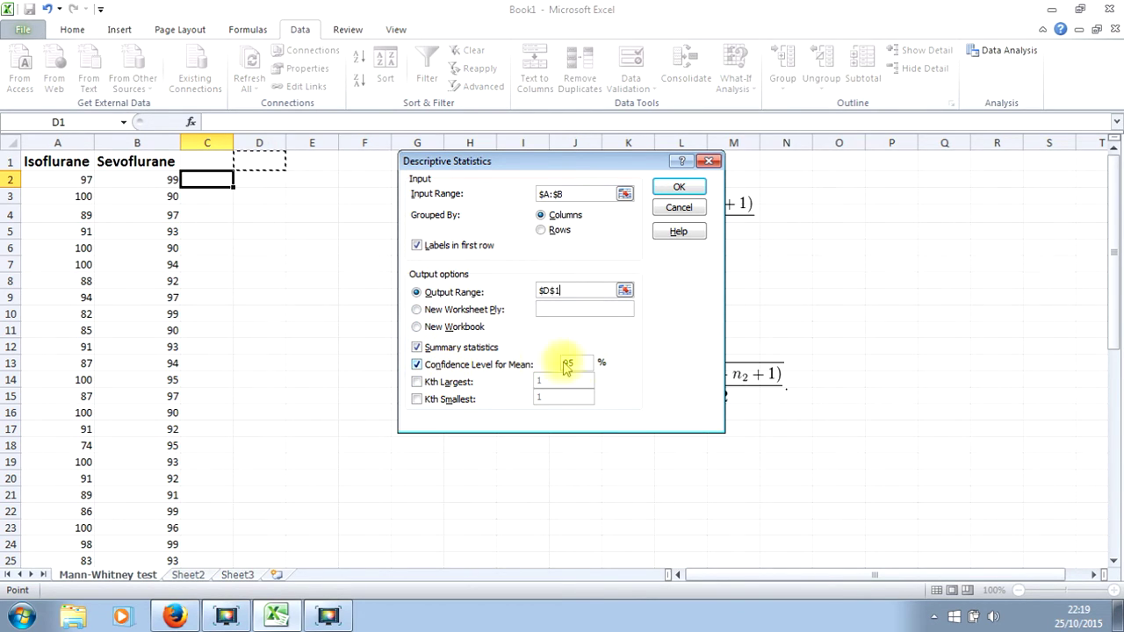
pyautogui.click(562, 291)
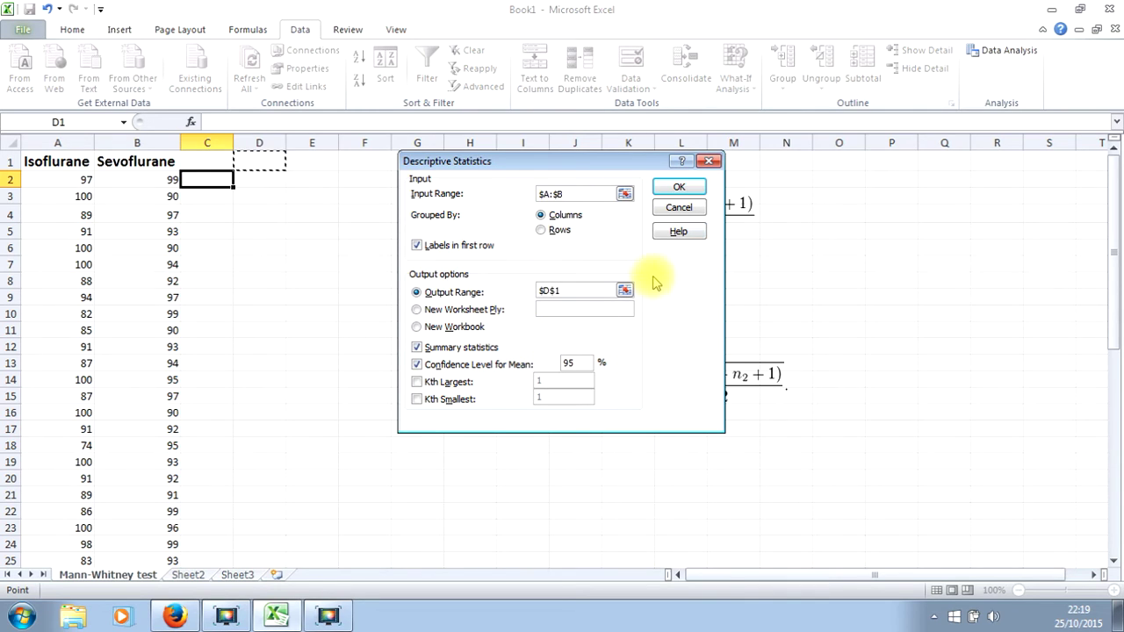
pyautogui.click(679, 189)
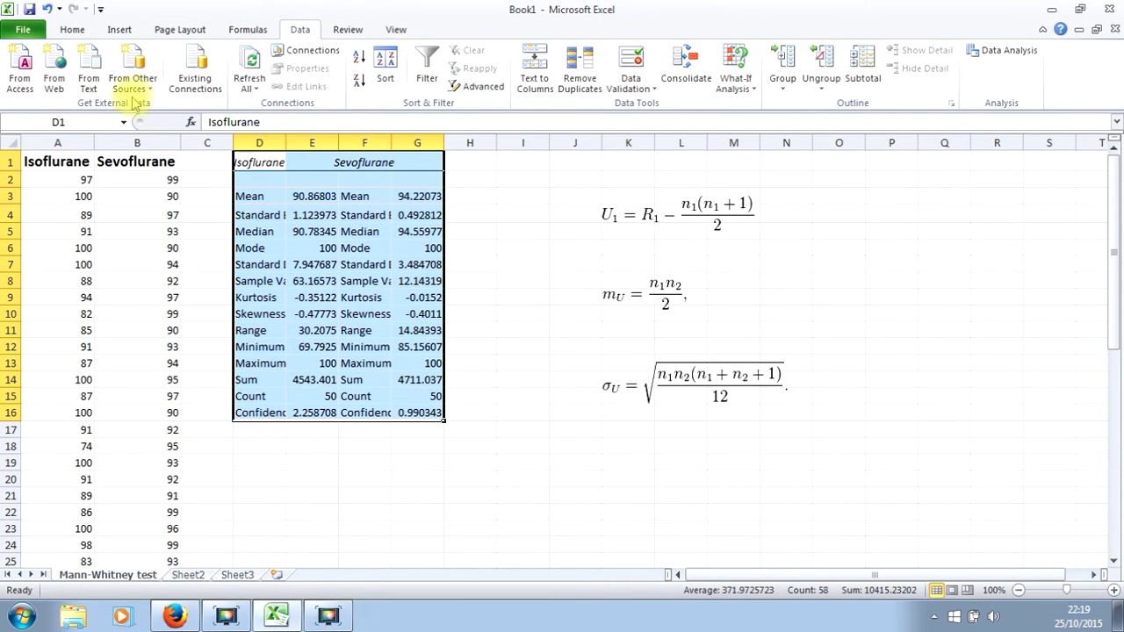
# - AutoFit the column widths of the descriptive statistics output in columns D to G
pyautogui.click(72, 30)
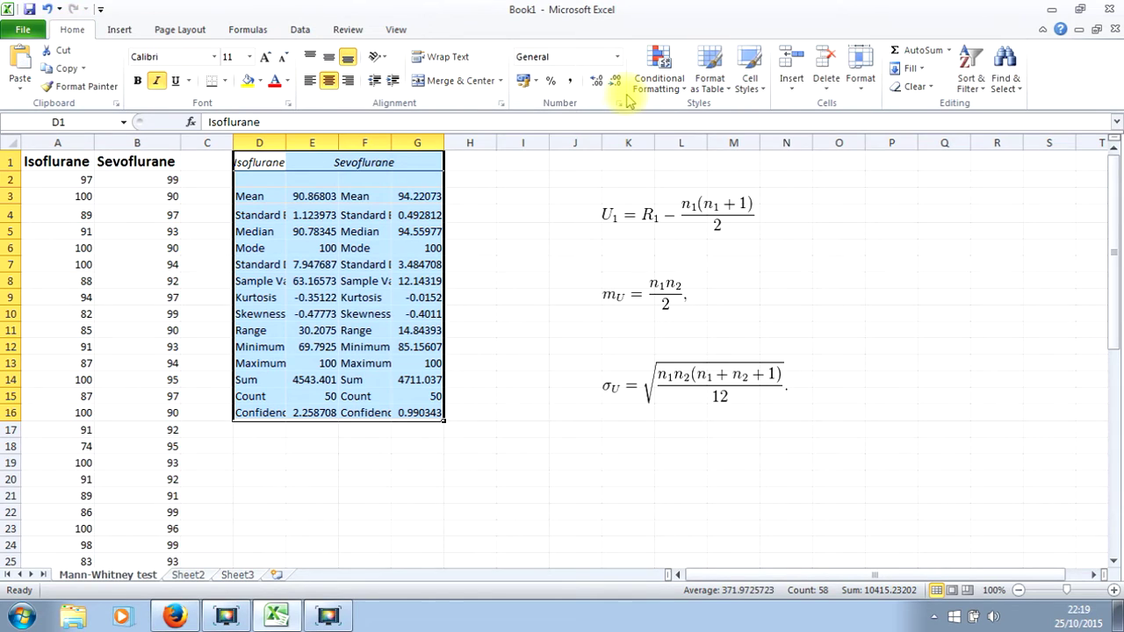
pyautogui.click(864, 75)
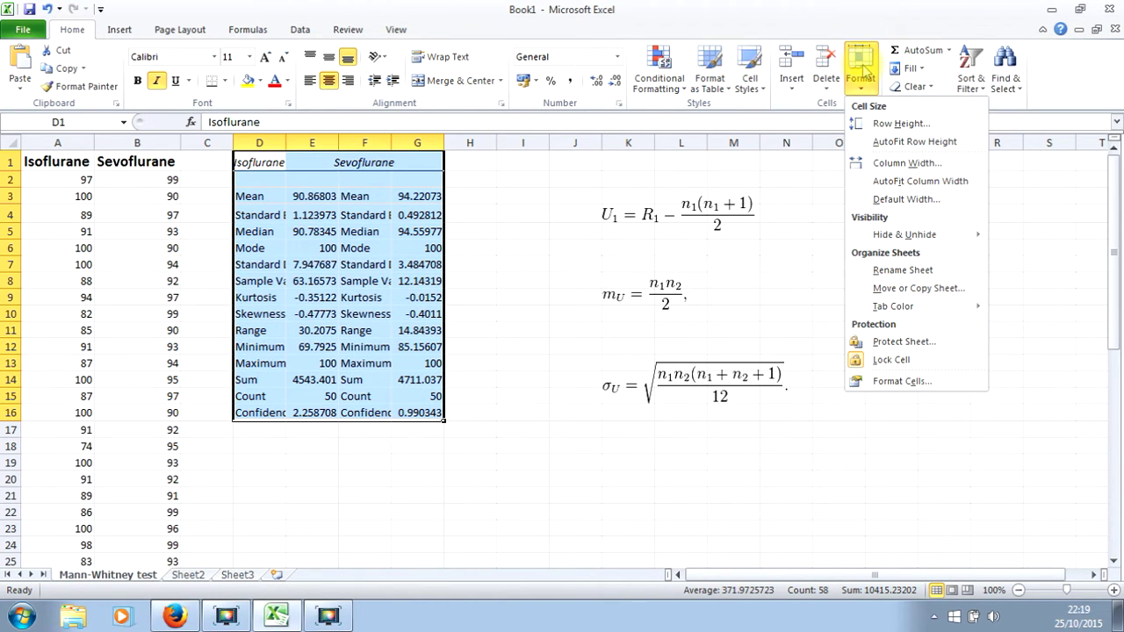
pyautogui.click(898, 183)
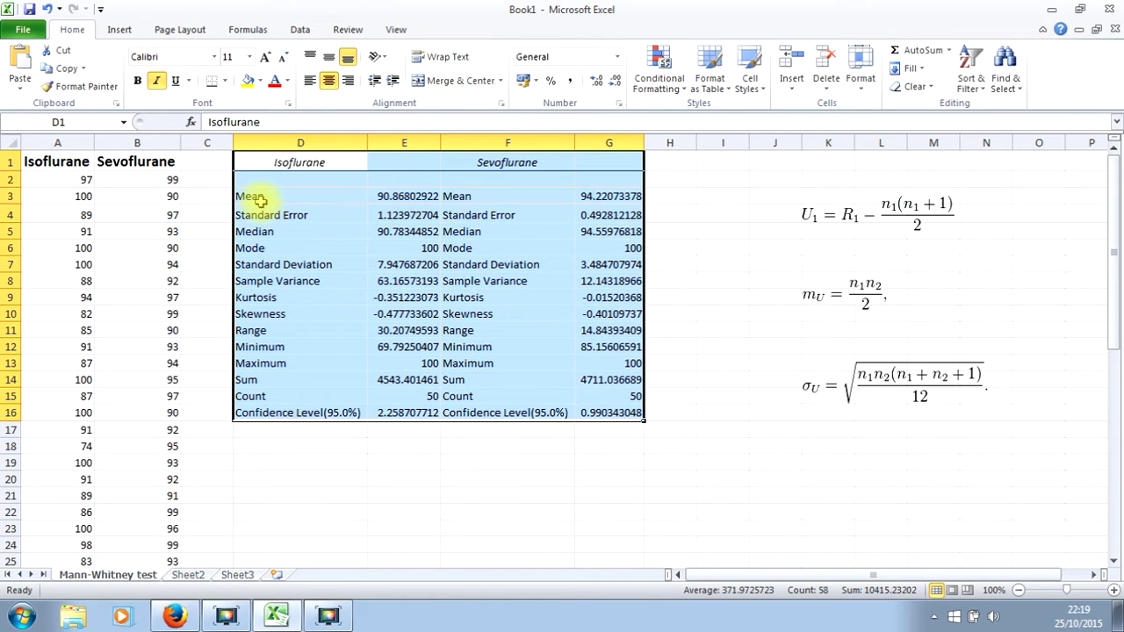
# - Delete the duplicate statistic labels in F3:F16 of the Sevoflurane results, shifting the cells left
pyautogui.moveTo(261, 201); pyautogui.dragTo(281, 282)
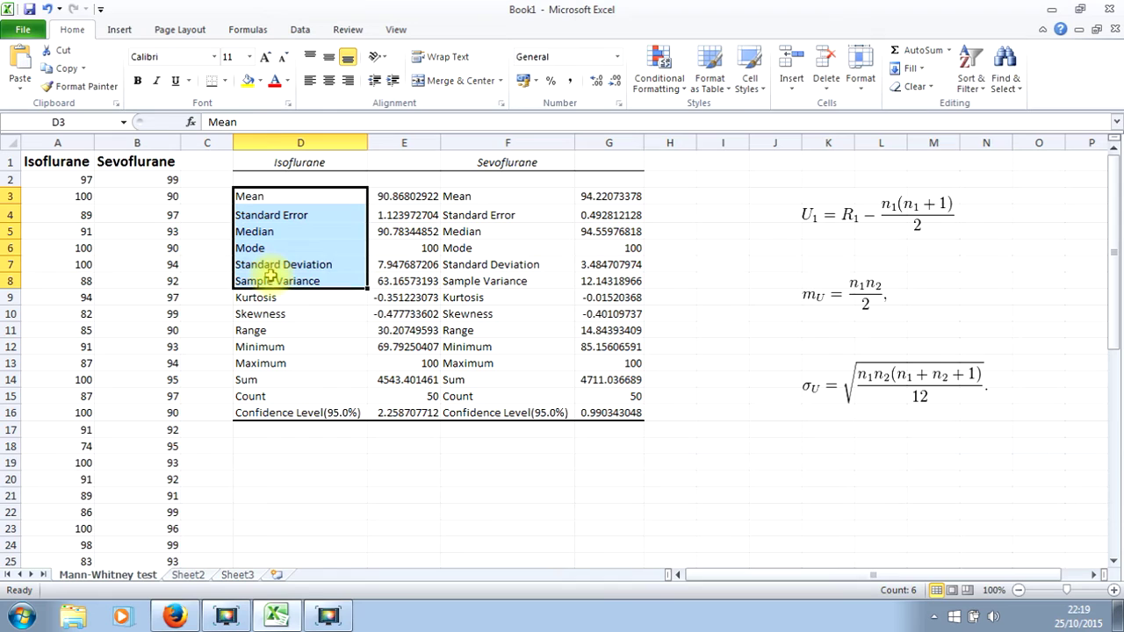
pyautogui.moveTo(494, 219); pyautogui.dragTo(494, 247)
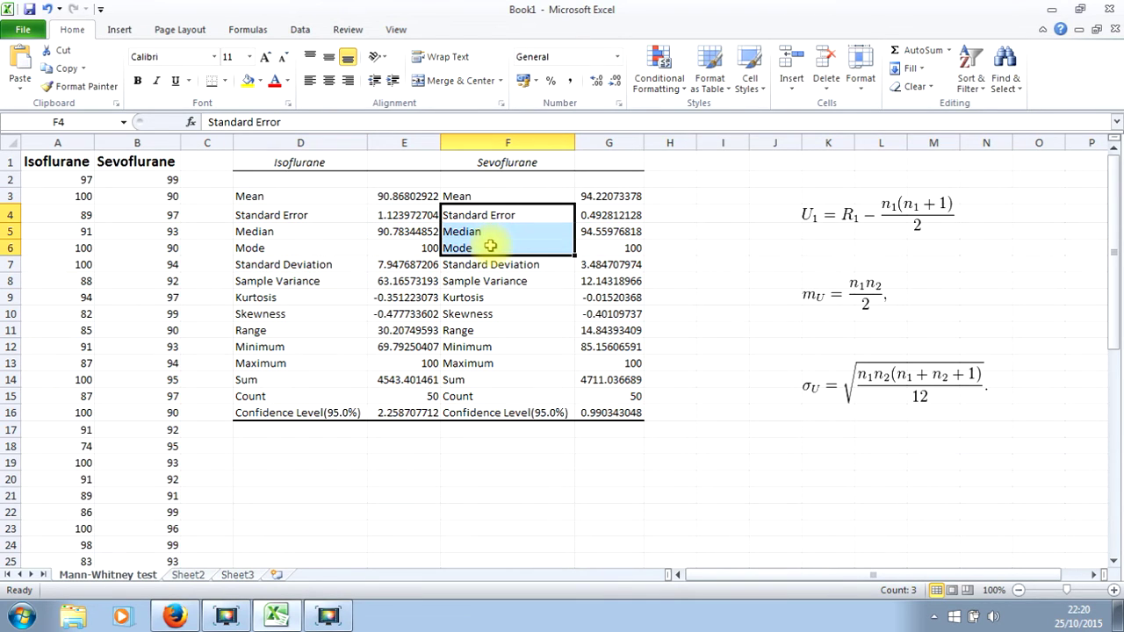
pyautogui.moveTo(490, 193); pyautogui.dragTo(483, 410)
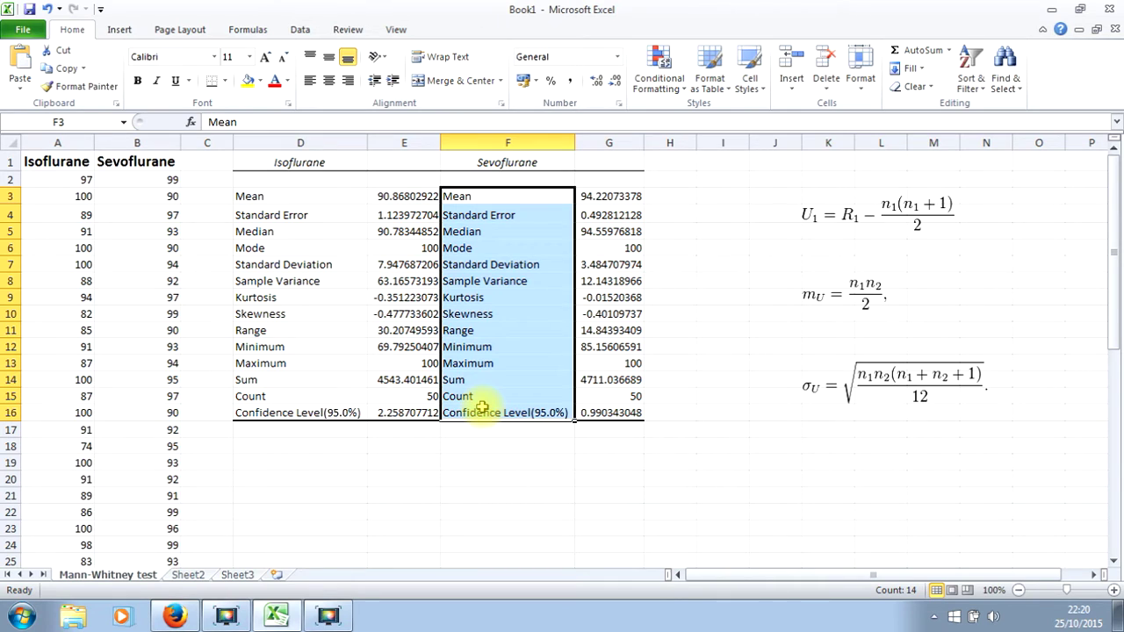
pyautogui.rightClick(488, 278)
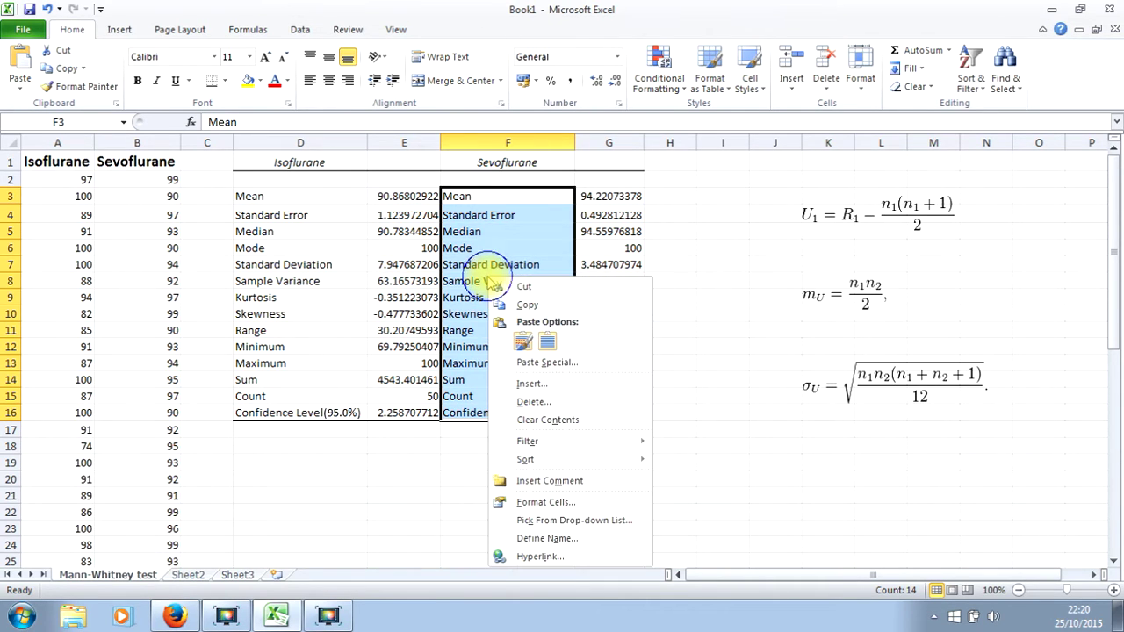
pyautogui.click(532, 403)
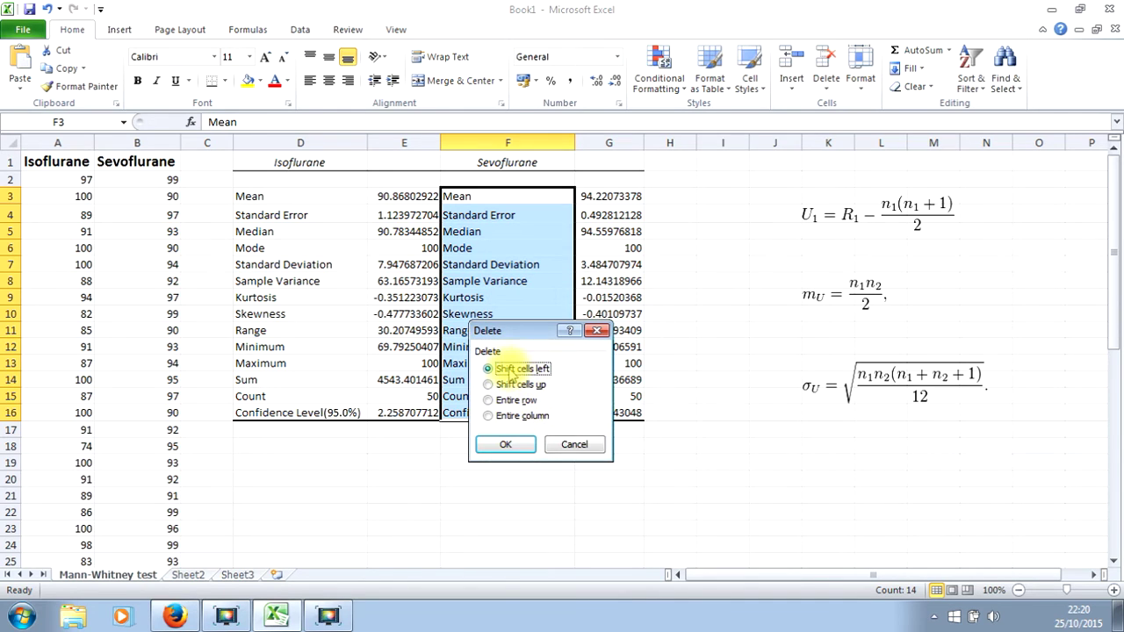
pyautogui.click(506, 444)
# - Compare the variance, standard deviation, median and skewness of the Isoflurane and Sevoflurane groups
pyautogui.click(404, 281)
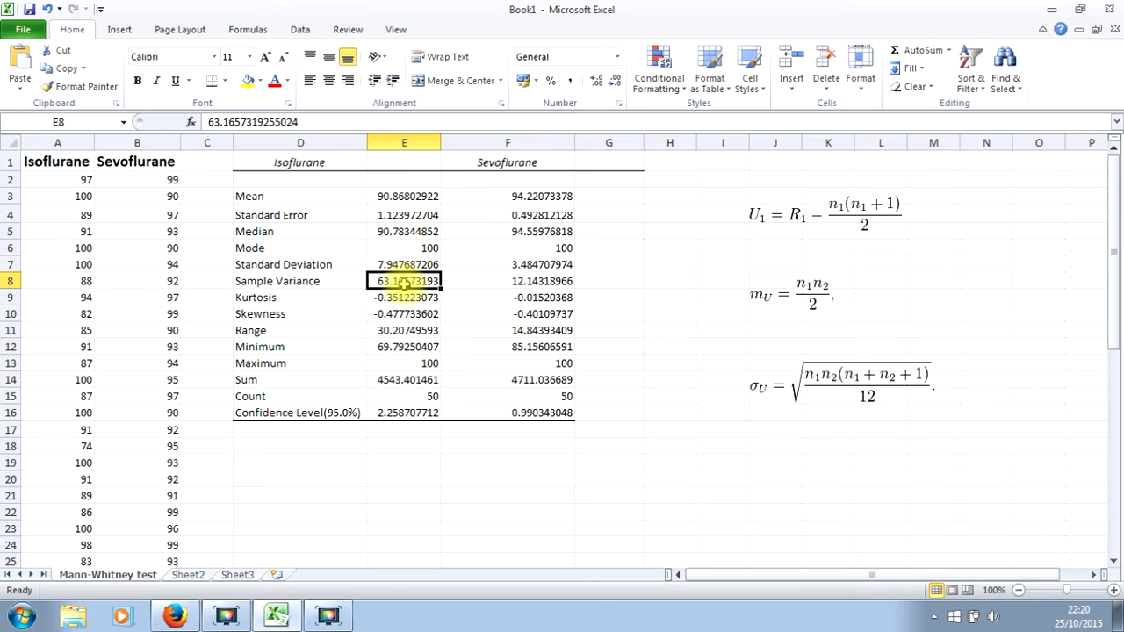
pyautogui.click(493, 261)
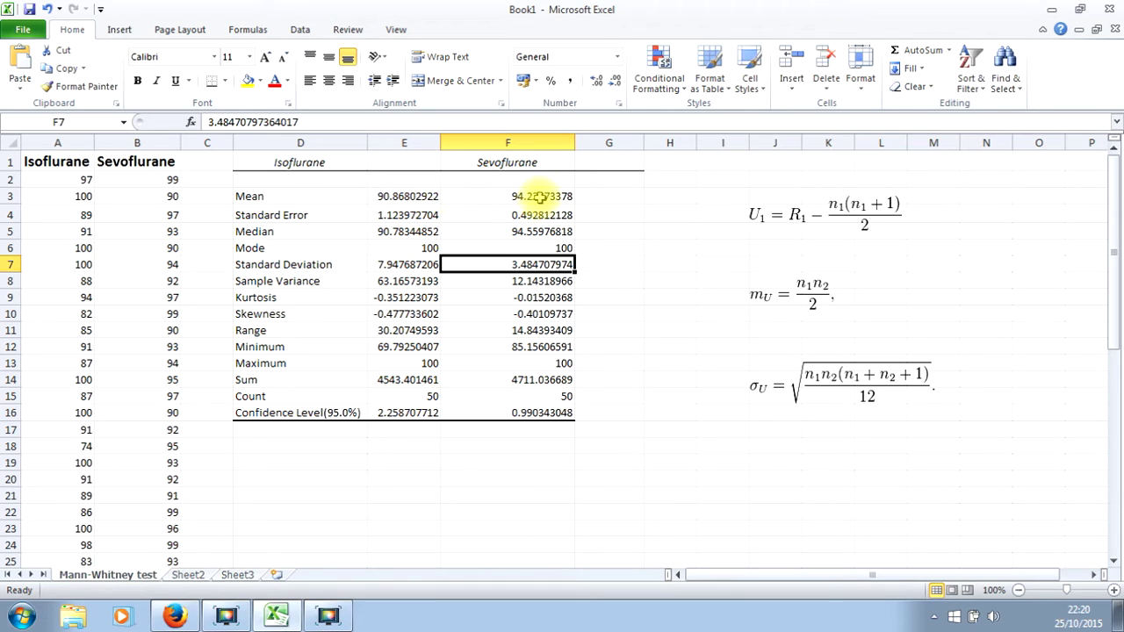
pyautogui.click(420, 232)
pyautogui.click(530, 232)
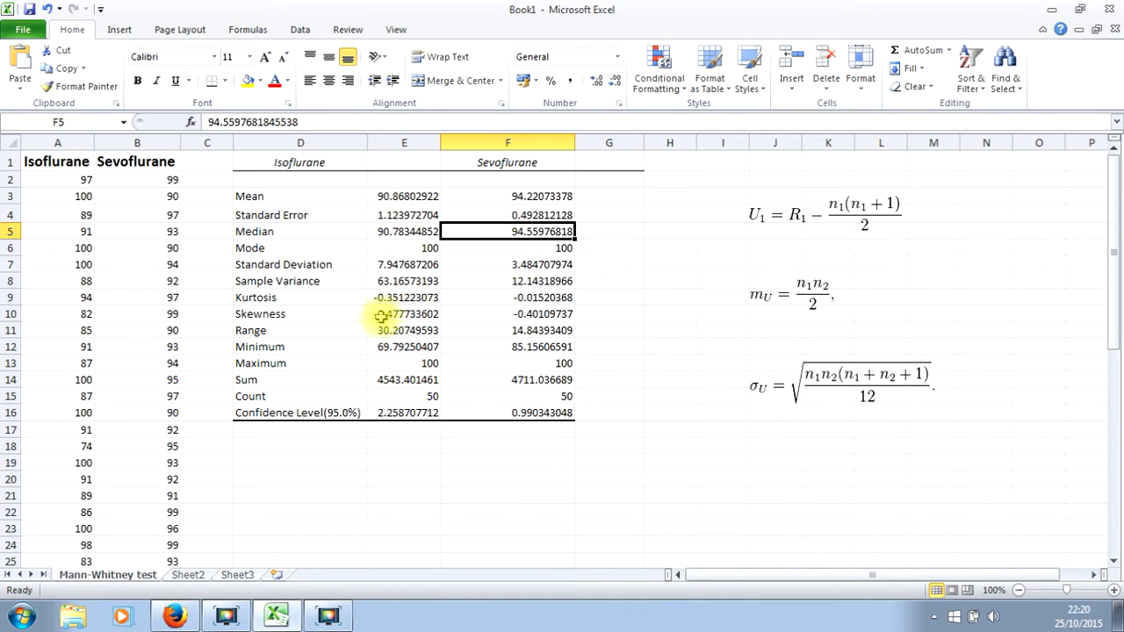
pyautogui.click(419, 317)
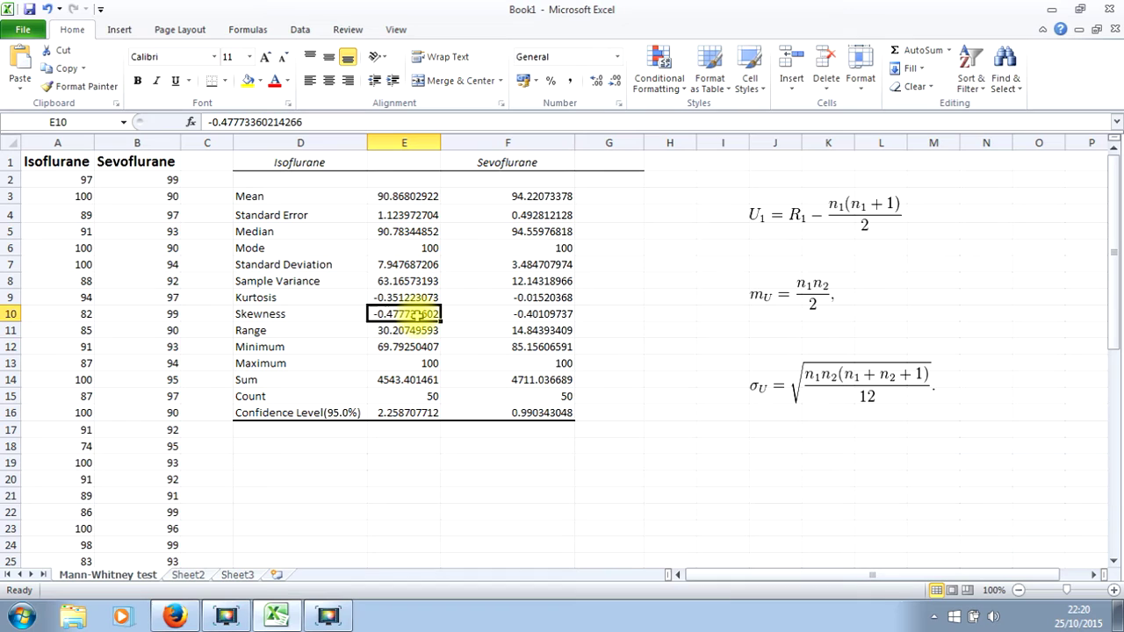
pyautogui.click(555, 316)
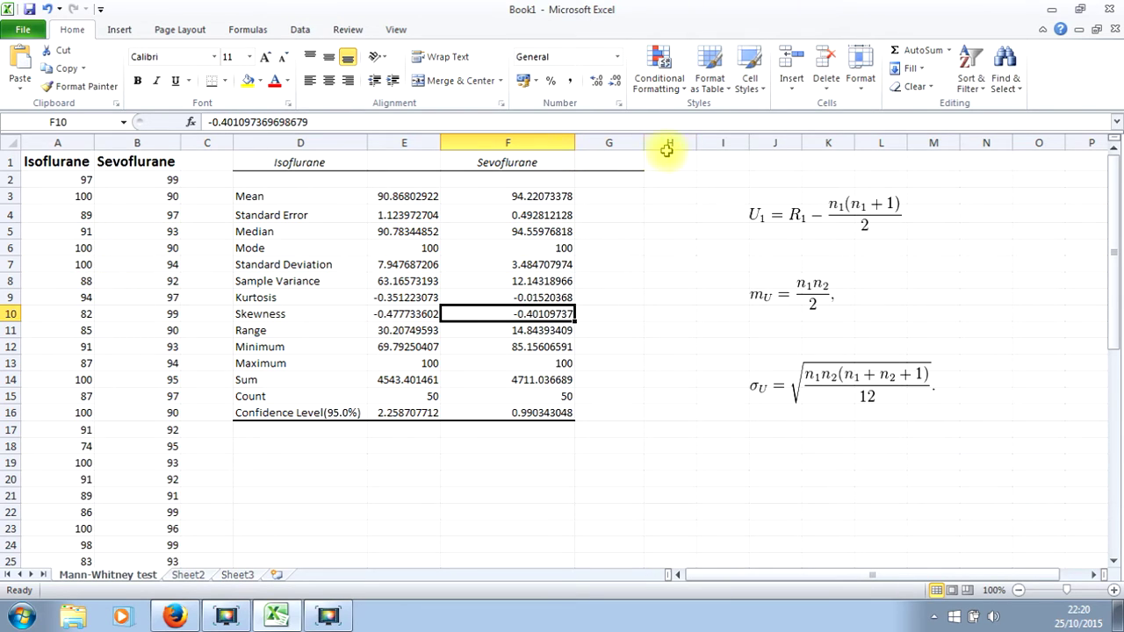
# - Enter the column headers "Iso" in G1 and "Sevo" in H1
pyautogui.click(629, 163)
pyautogui.write('Iso')
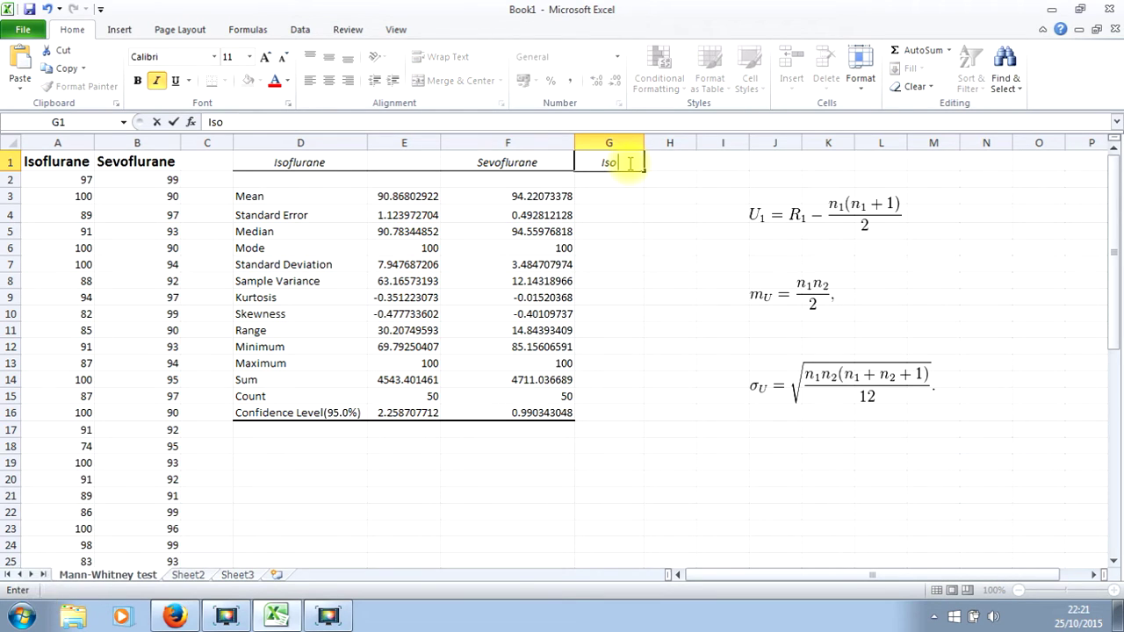
pyautogui.press('Right')
pyautogui.write('Sev')
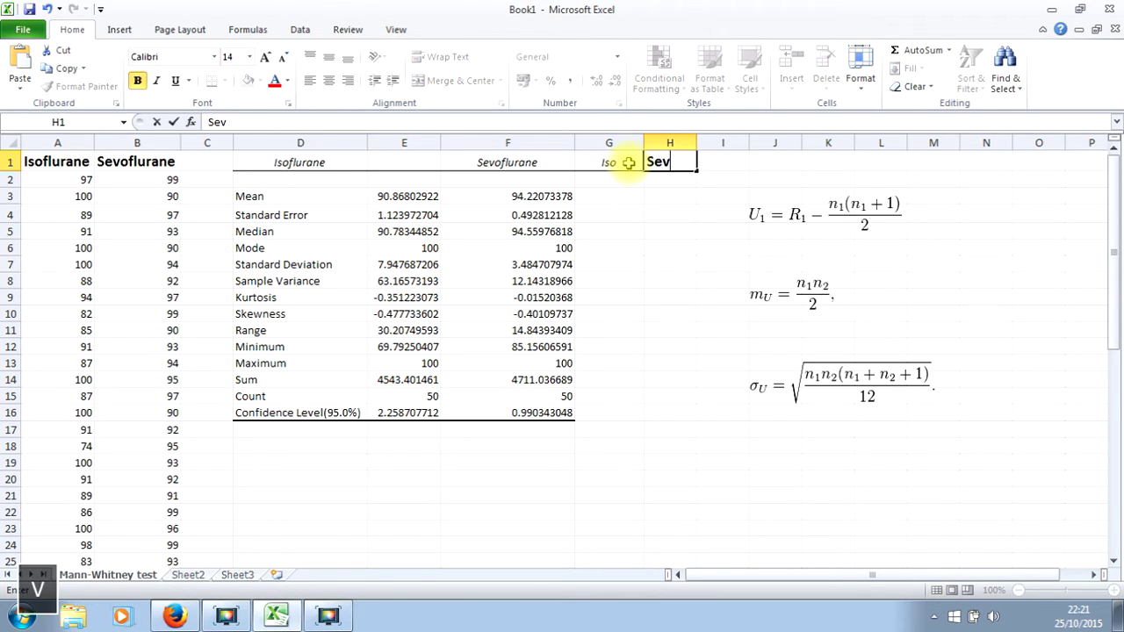
pyautogui.write('o')
# - Format the Iso and Sevo headers in G1:H1 as bold and non-italic with a larger font size
pyautogui.hotkey('shift', 'Left')
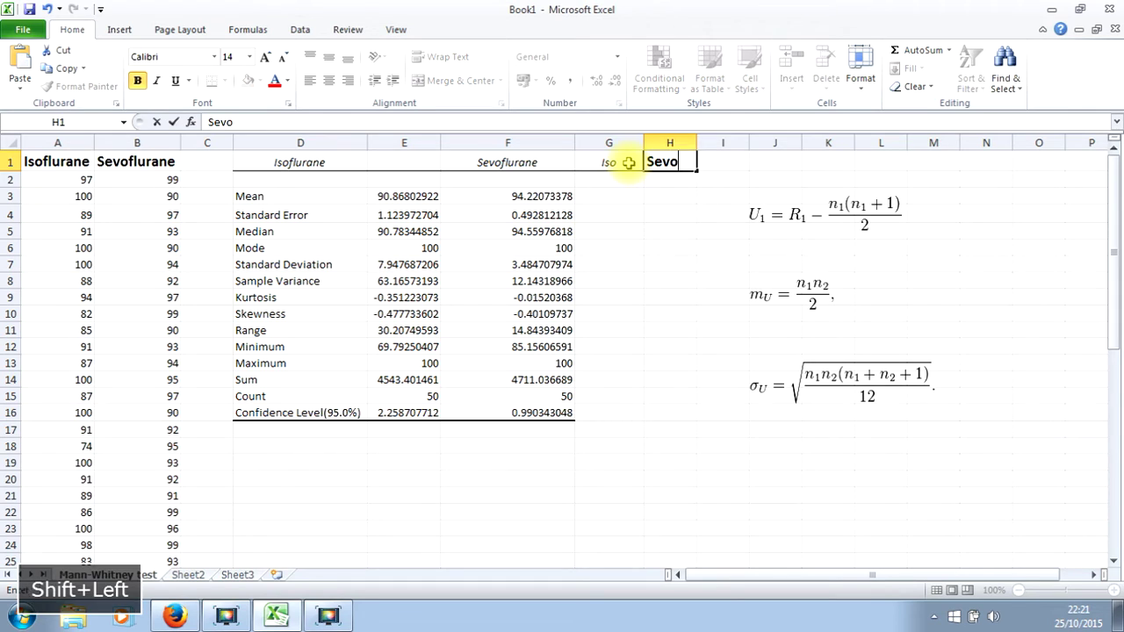
pyautogui.click(137, 81)
pyautogui.click(137, 81)
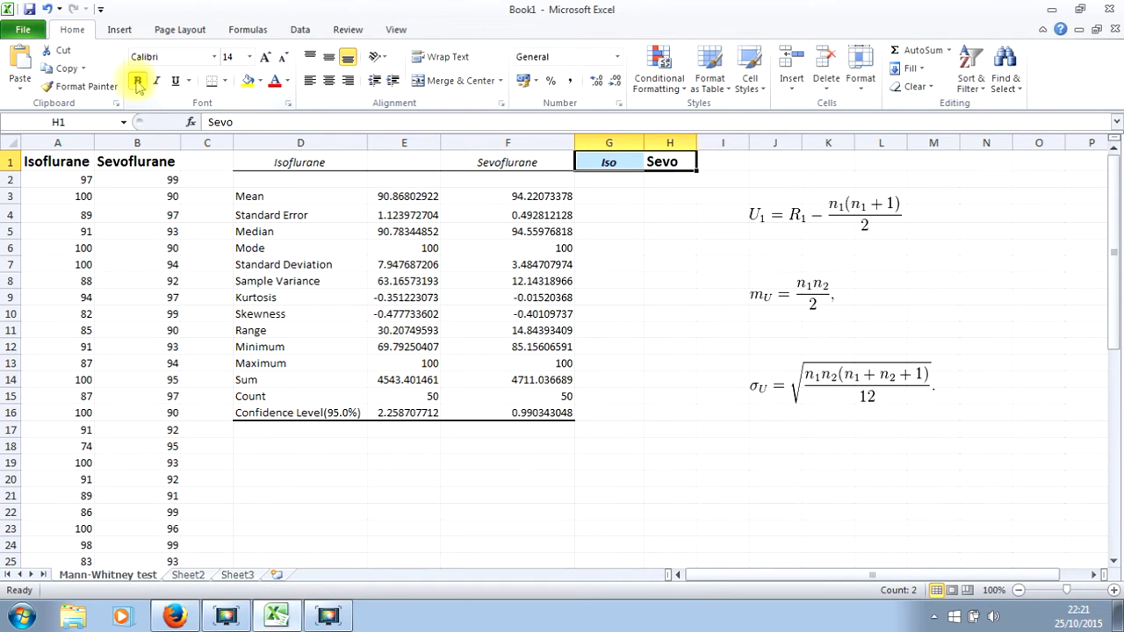
pyautogui.click(264, 58)
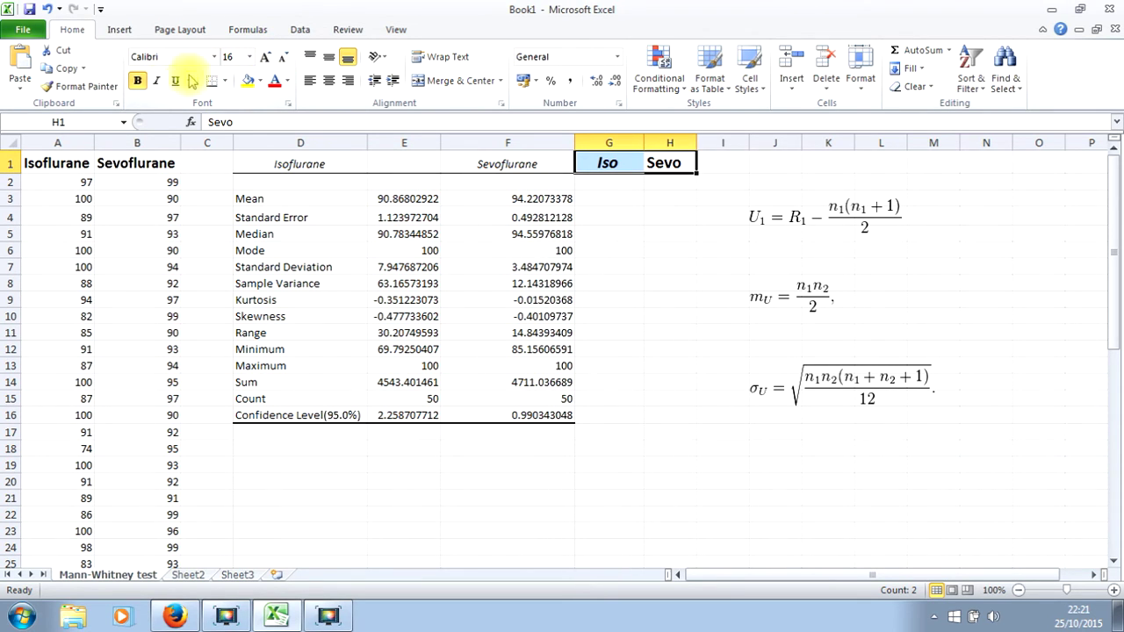
pyautogui.click(159, 80)
pyautogui.click(159, 81)
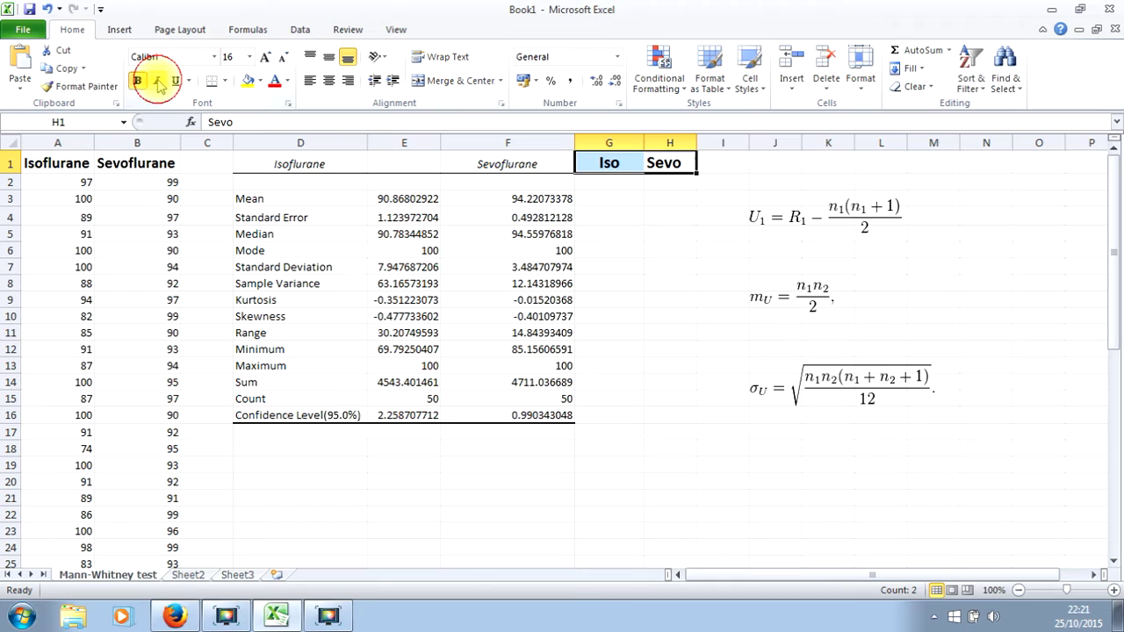
# - Enter =RANK.AVG(A2,$A:$B,1) in G2 to rank the first Isoflurane value among both groups in ascending order
pyautogui.click(623, 184)
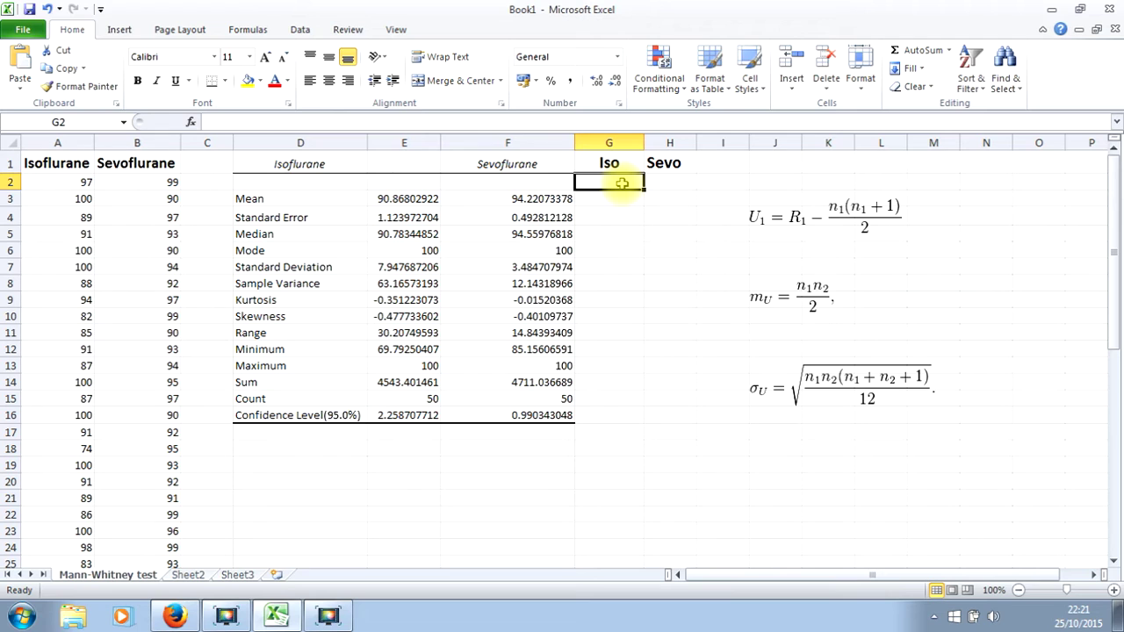
pyautogui.write('=')
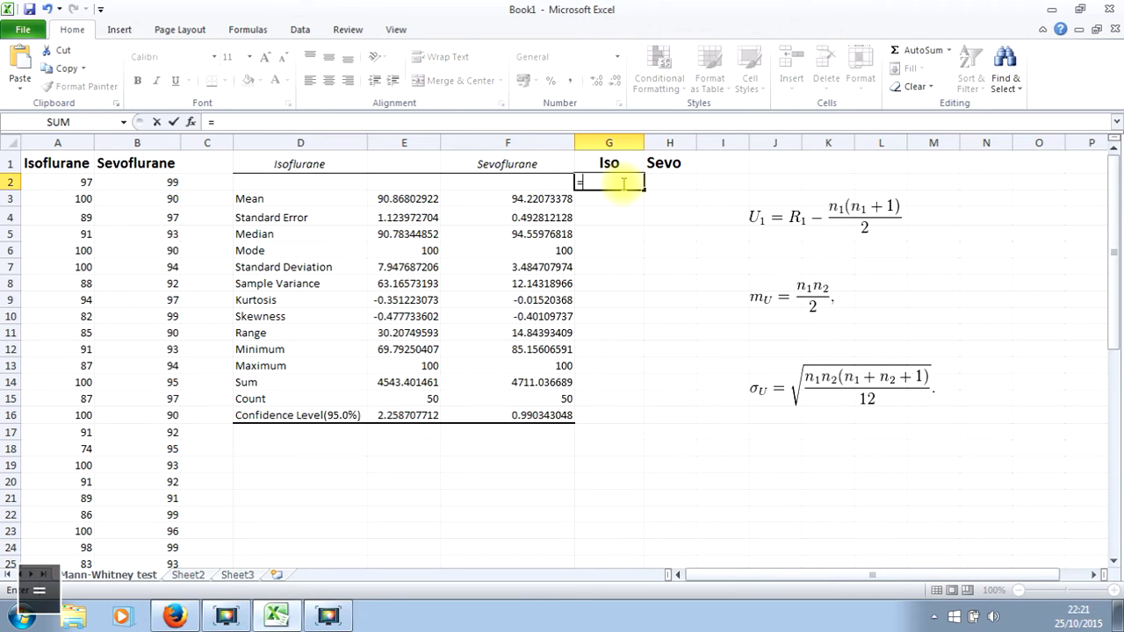
pyautogui.write('r')
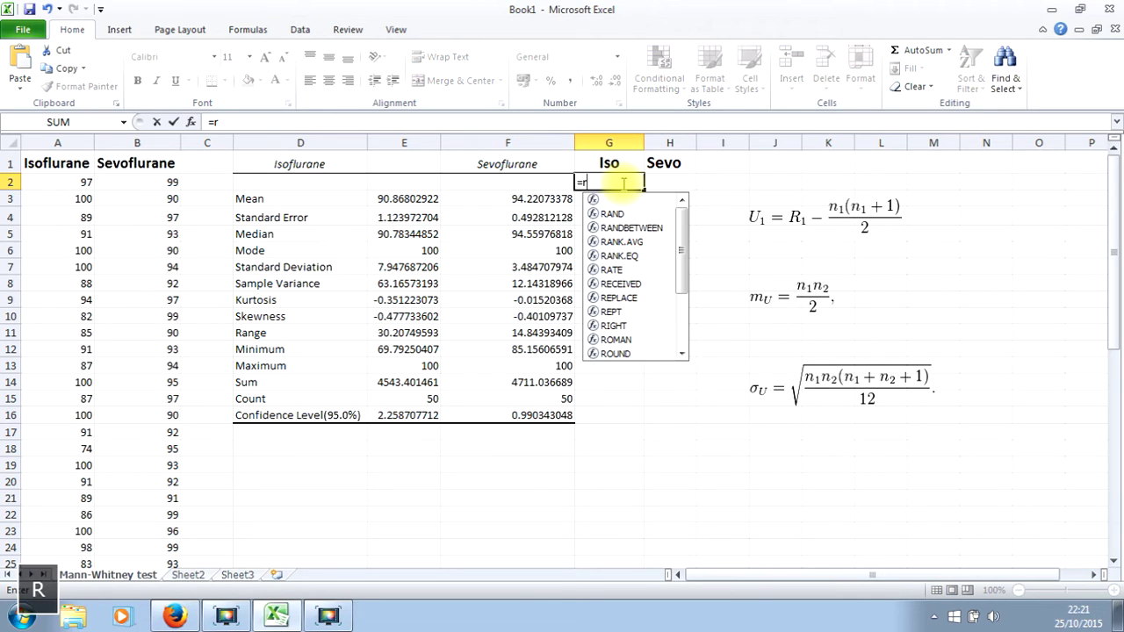
pyautogui.write('an')
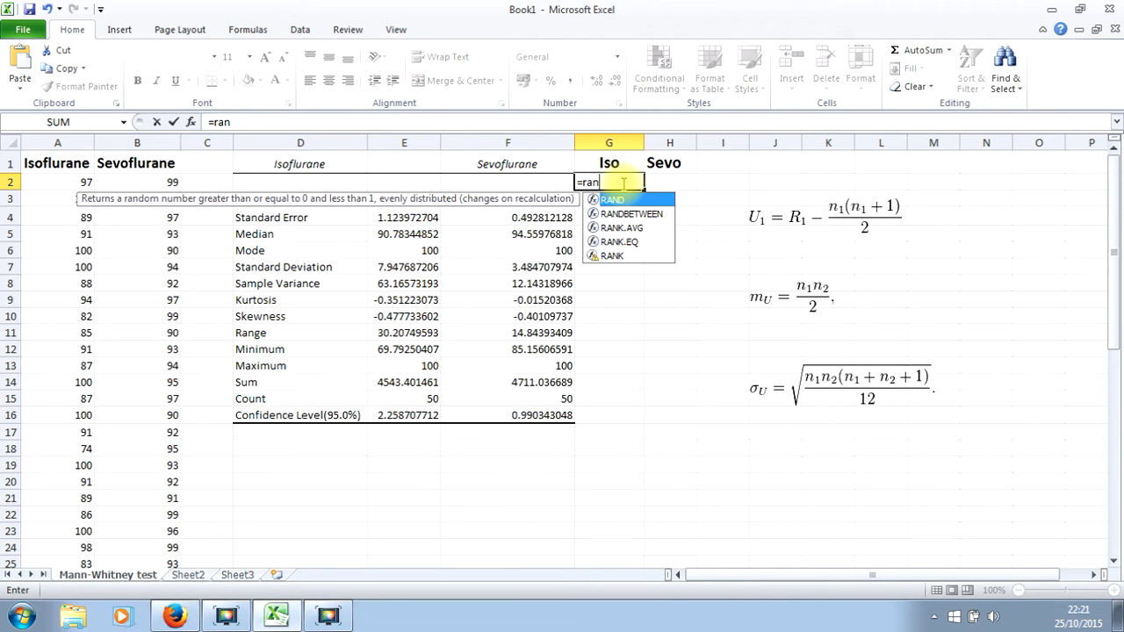
pyautogui.write('k')
pyautogui.press('Down')
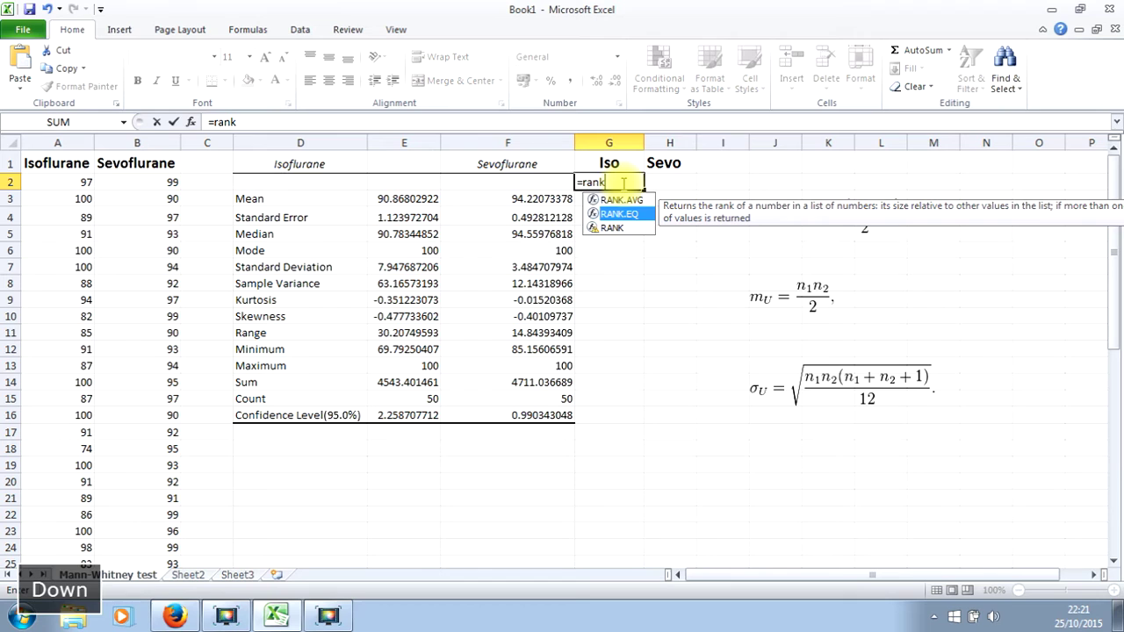
pyautogui.press('Up')
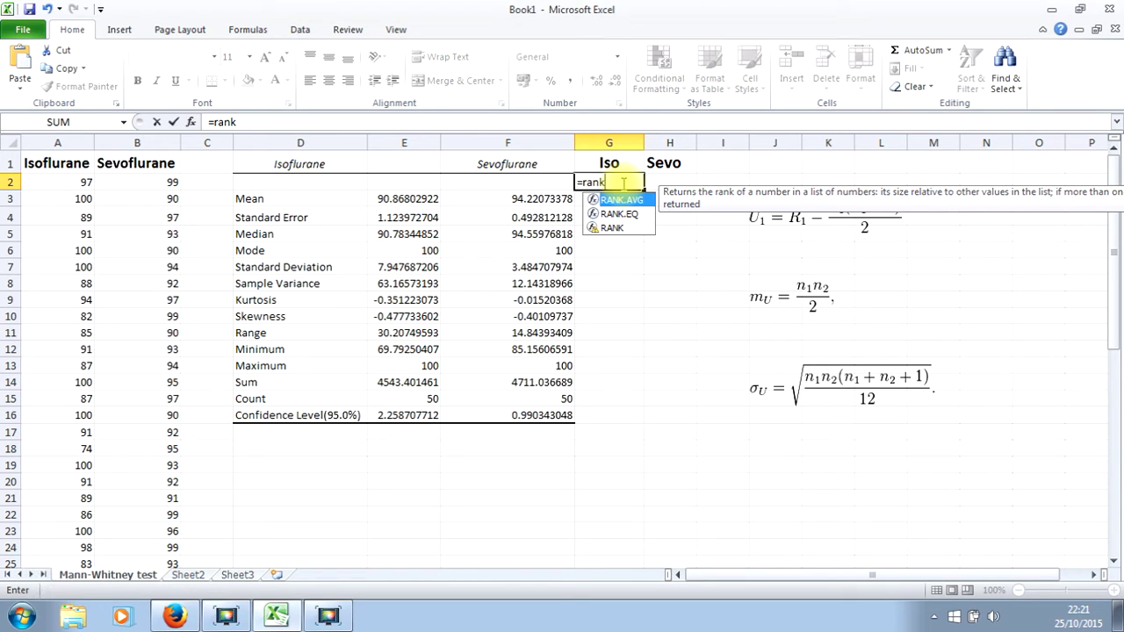
pyautogui.press('Tab')
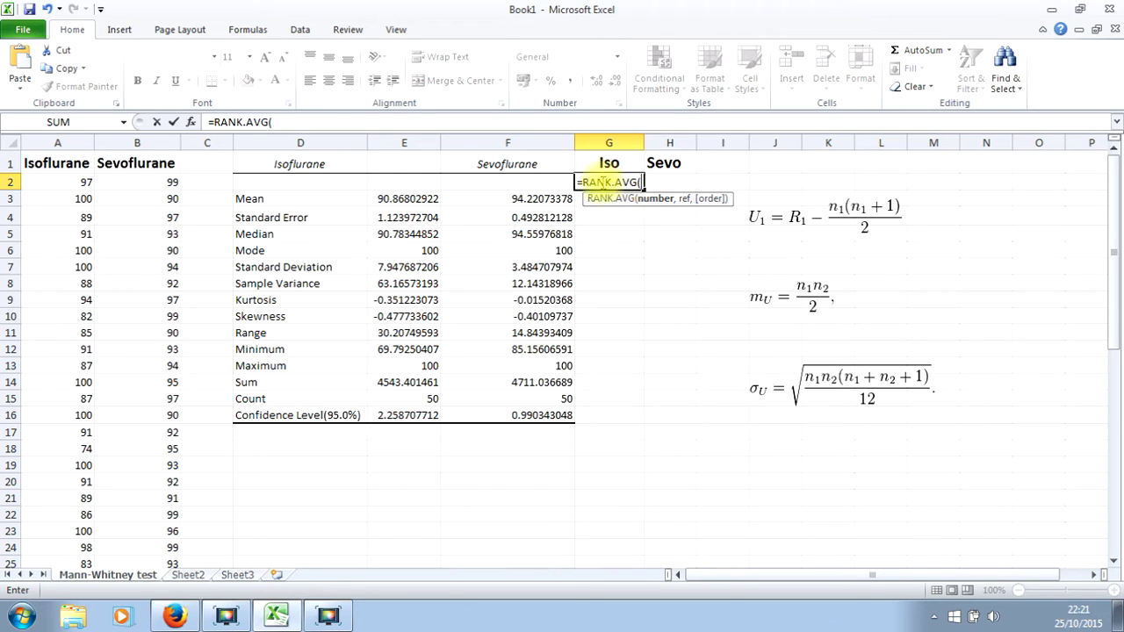
pyautogui.click(57, 181)
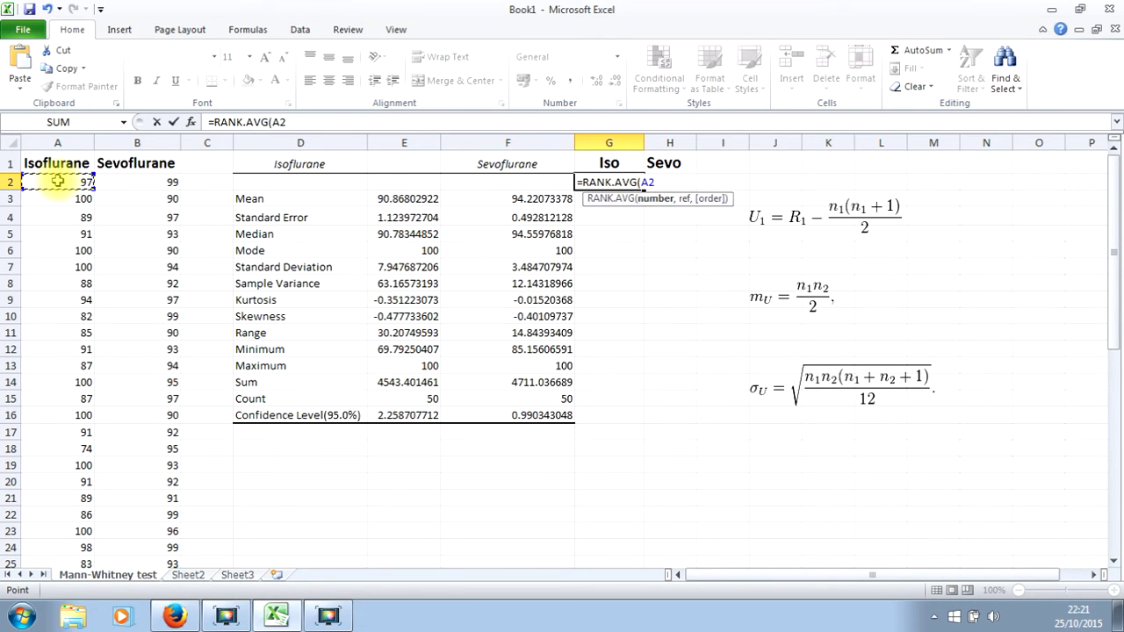
pyautogui.write(',')
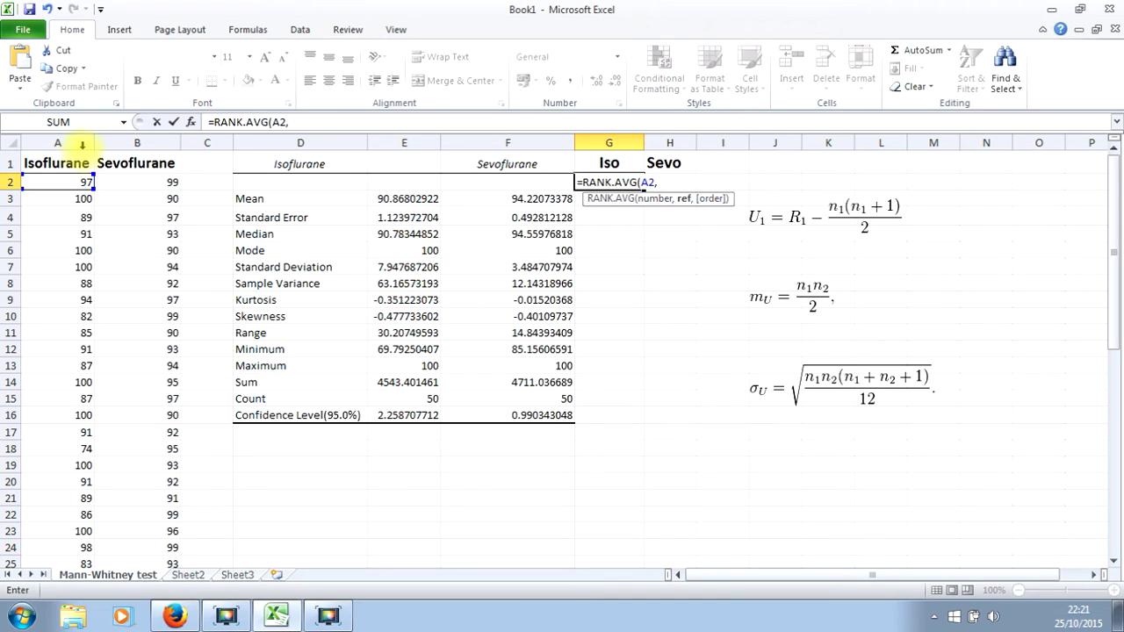
pyautogui.moveTo(74, 142); pyautogui.dragTo(121, 142)
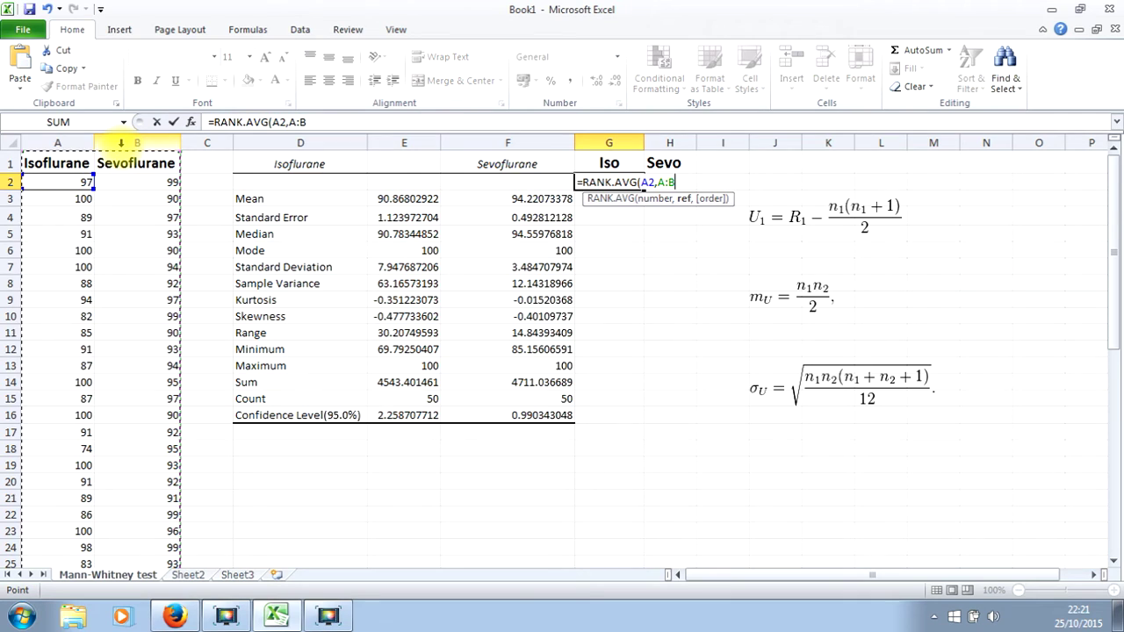
pyautogui.press('F4')
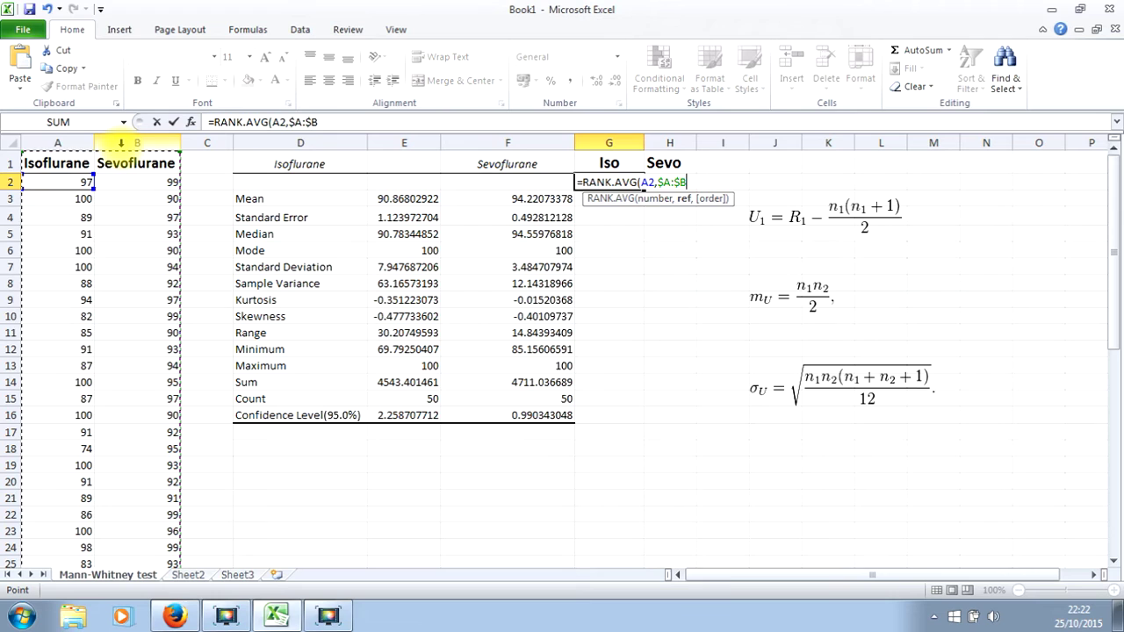
pyautogui.write(',')
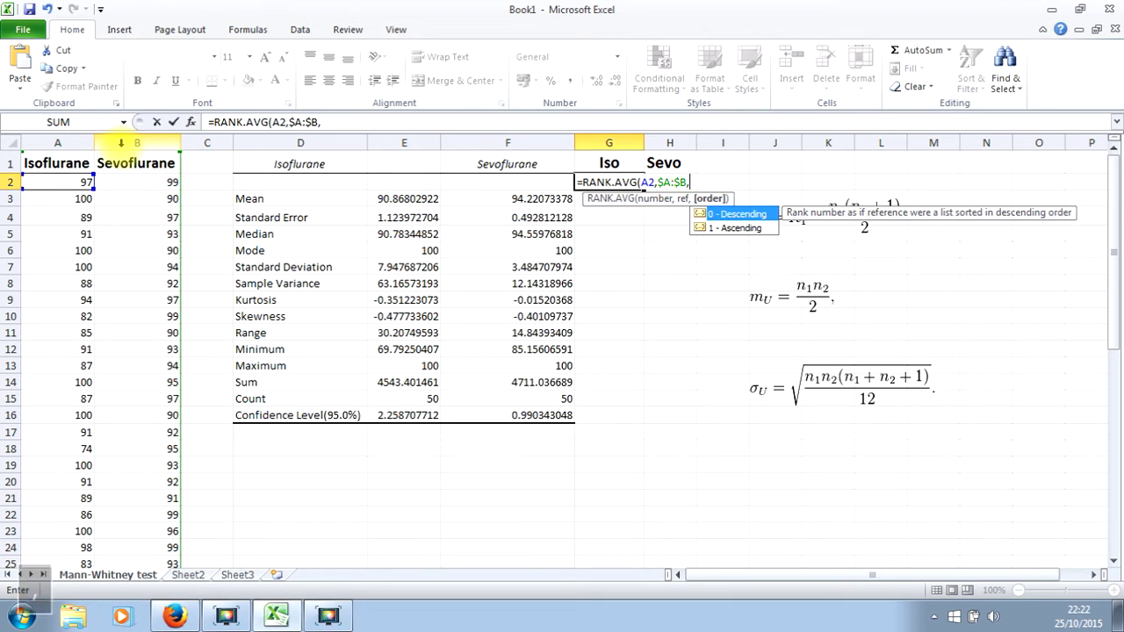
pyautogui.press('Down')
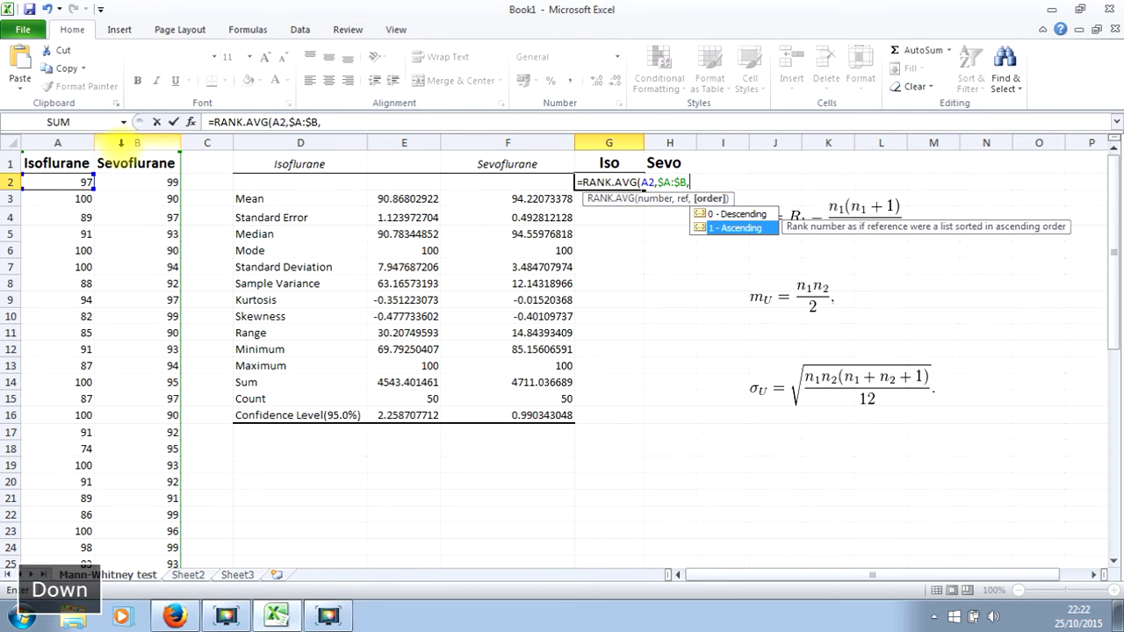
pyautogui.press('Tab')
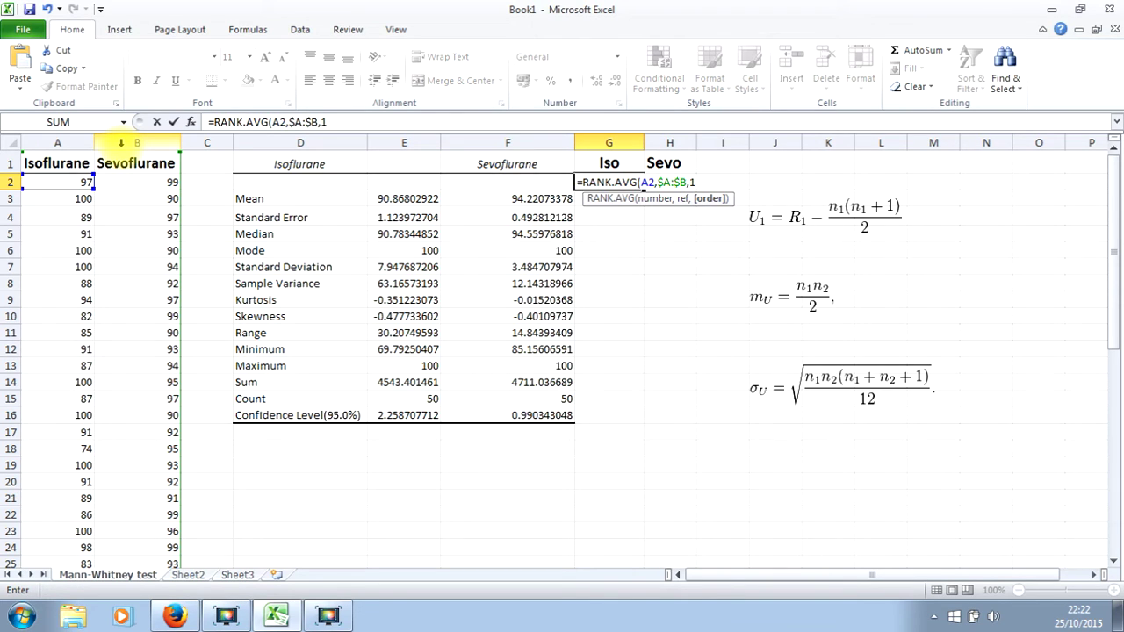
pyautogui.write(')')
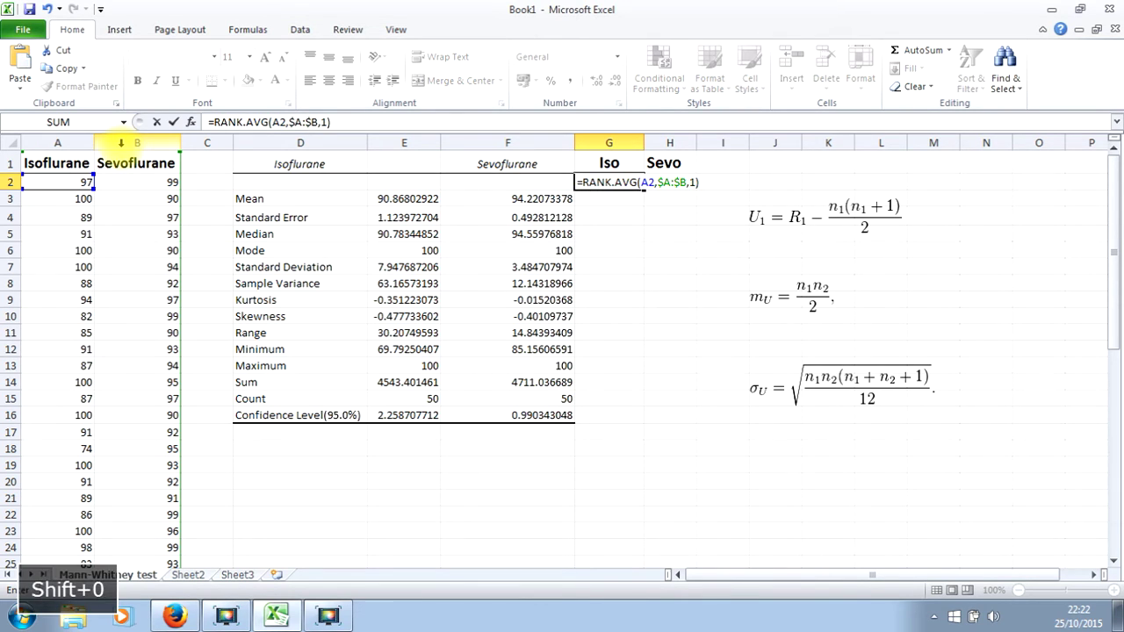
pyautogui.press('Return')
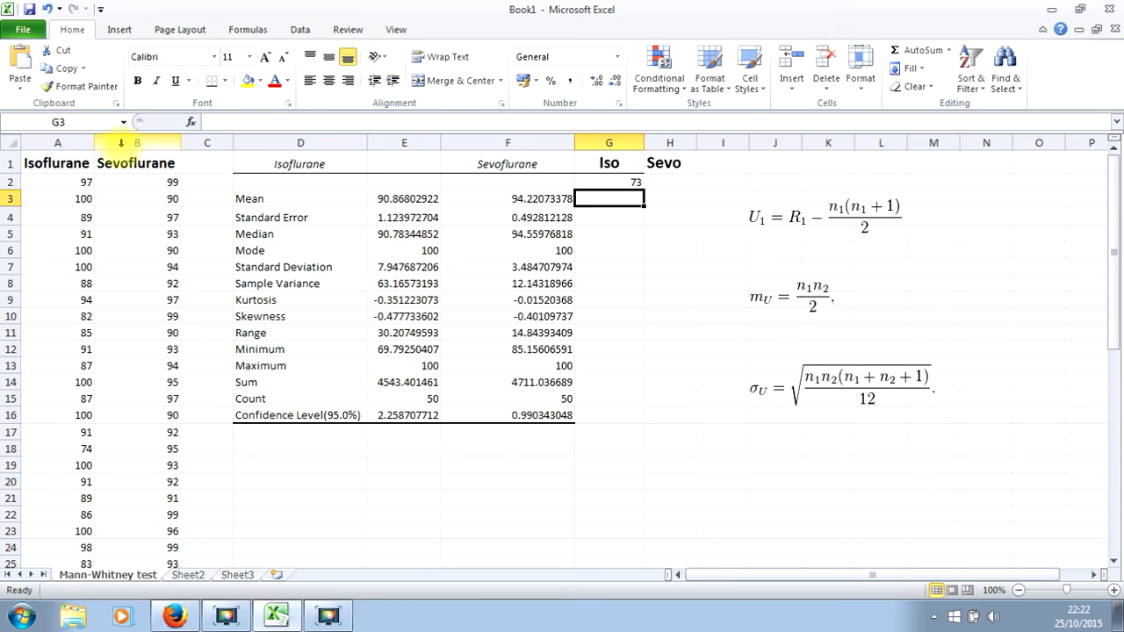
# - Fill the G2 rank formula across to the Sevo column and down through row 51, covering G2:H51
pyautogui.click(69, 184)
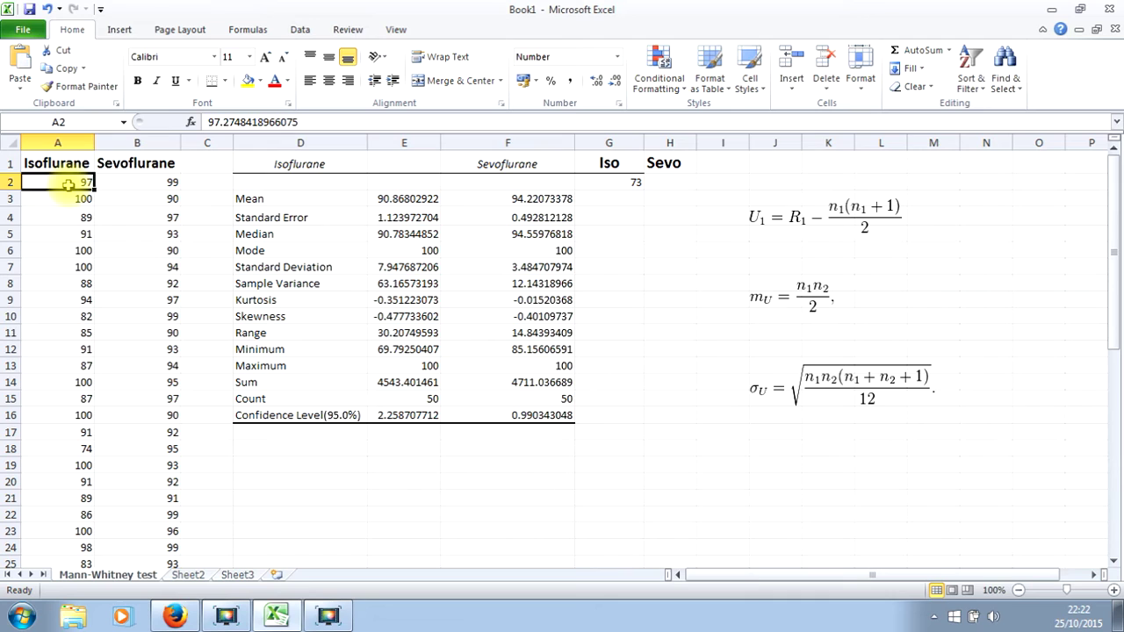
pyautogui.click(601, 182)
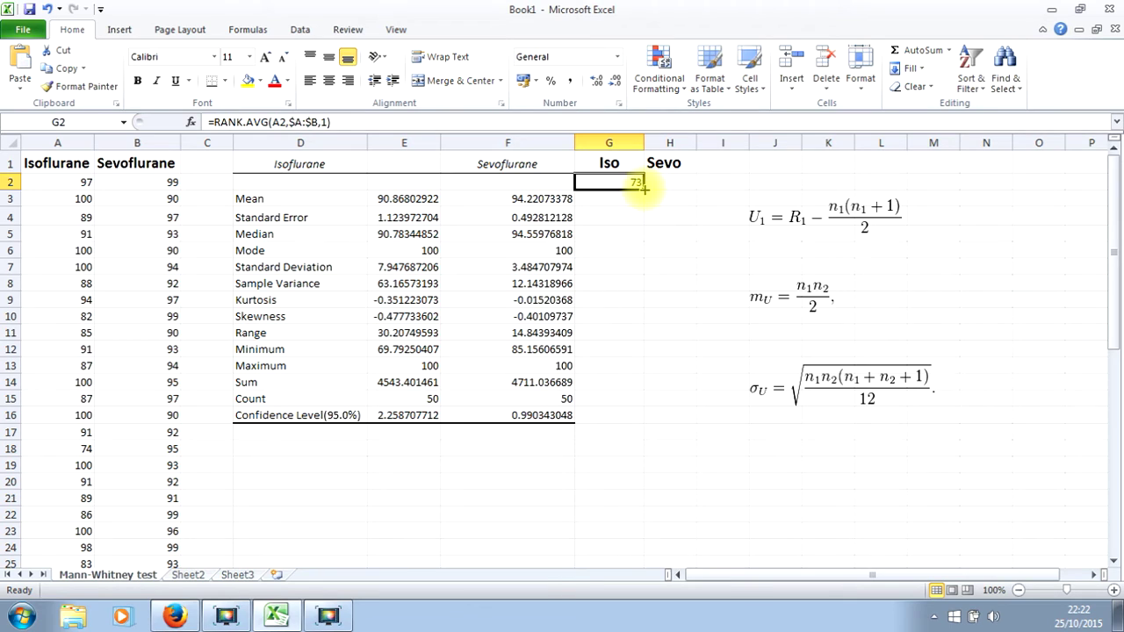
pyautogui.moveTo(643, 189); pyautogui.dragTo(686, 534)
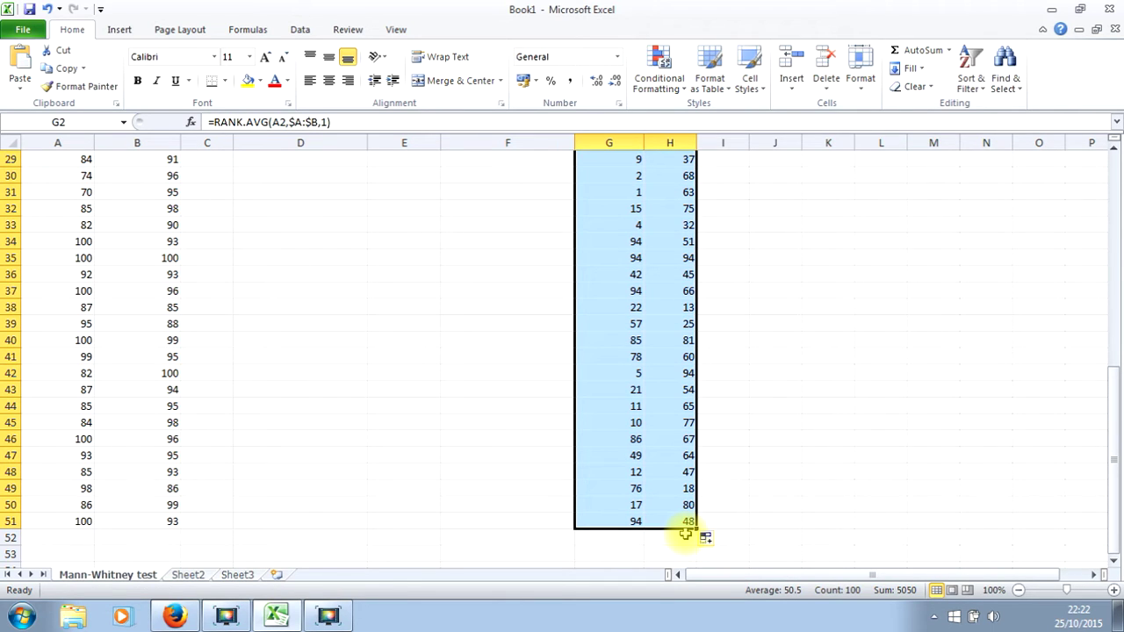
# - Examine the Sevo and Iso rank columns and compare the tied Isoflurane values of 100 with their assigned ranks
pyautogui.press('Up')
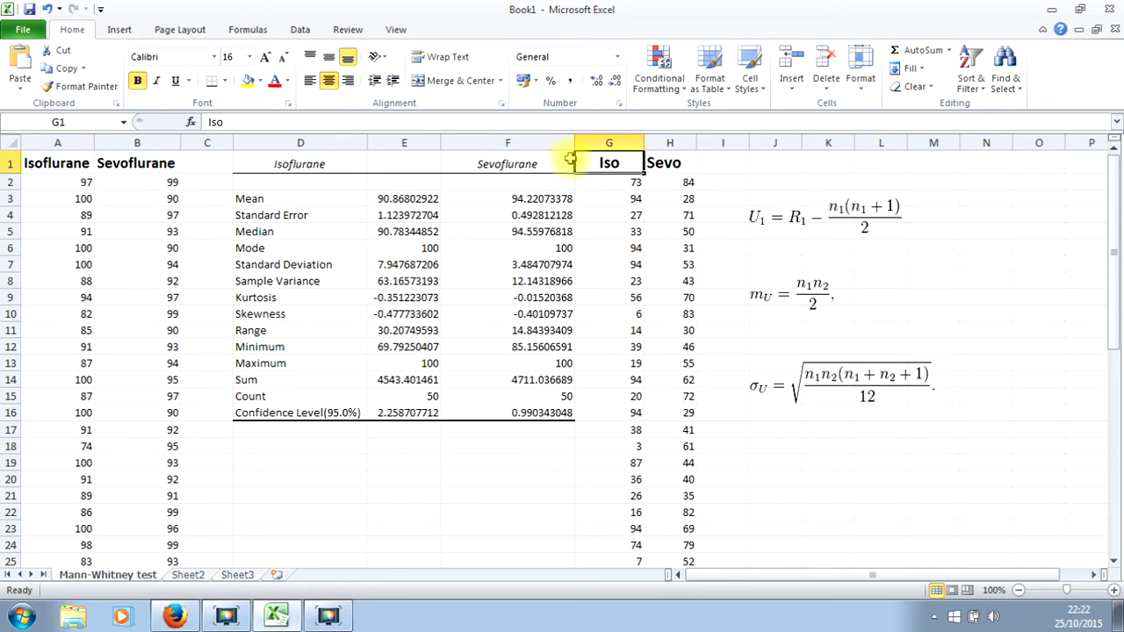
pyautogui.click(670, 141)
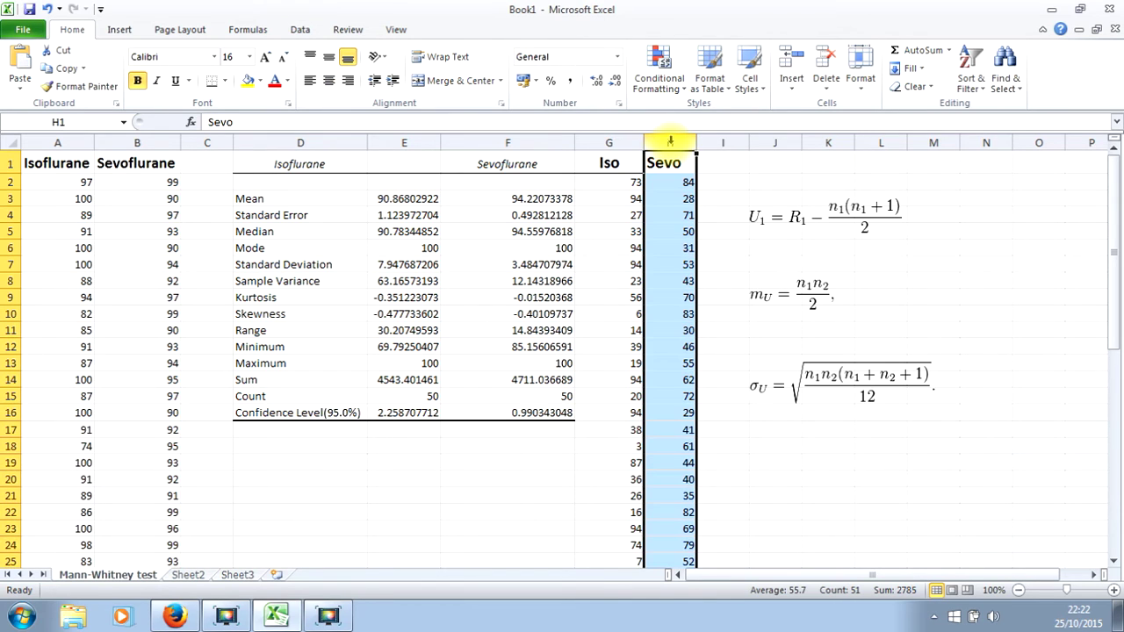
pyautogui.click(618, 141)
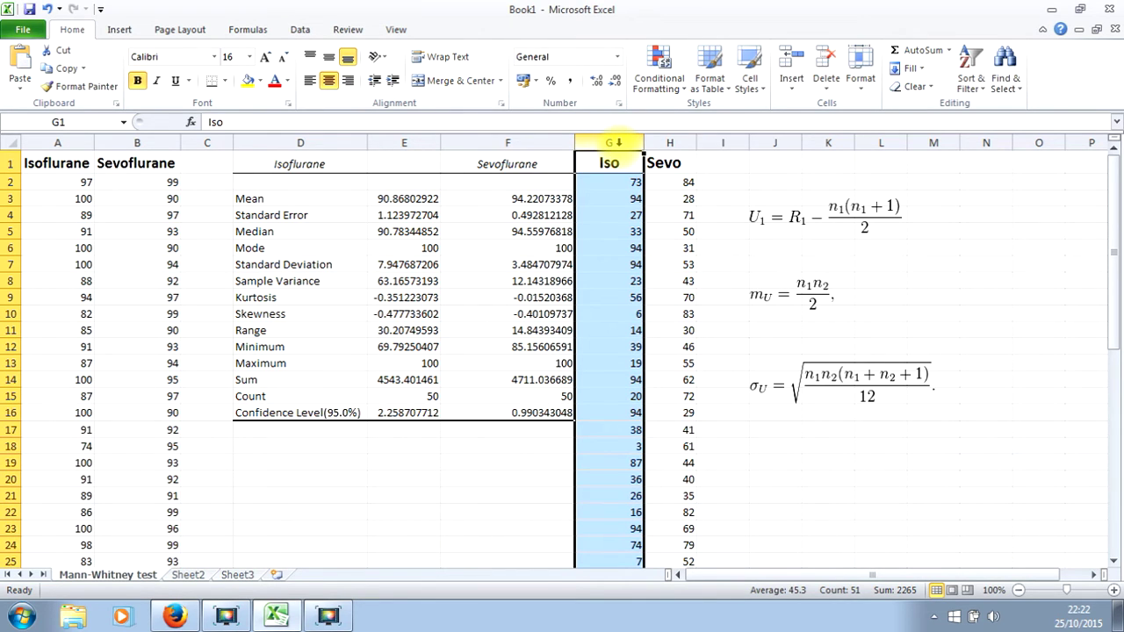
pyautogui.click(81, 200)
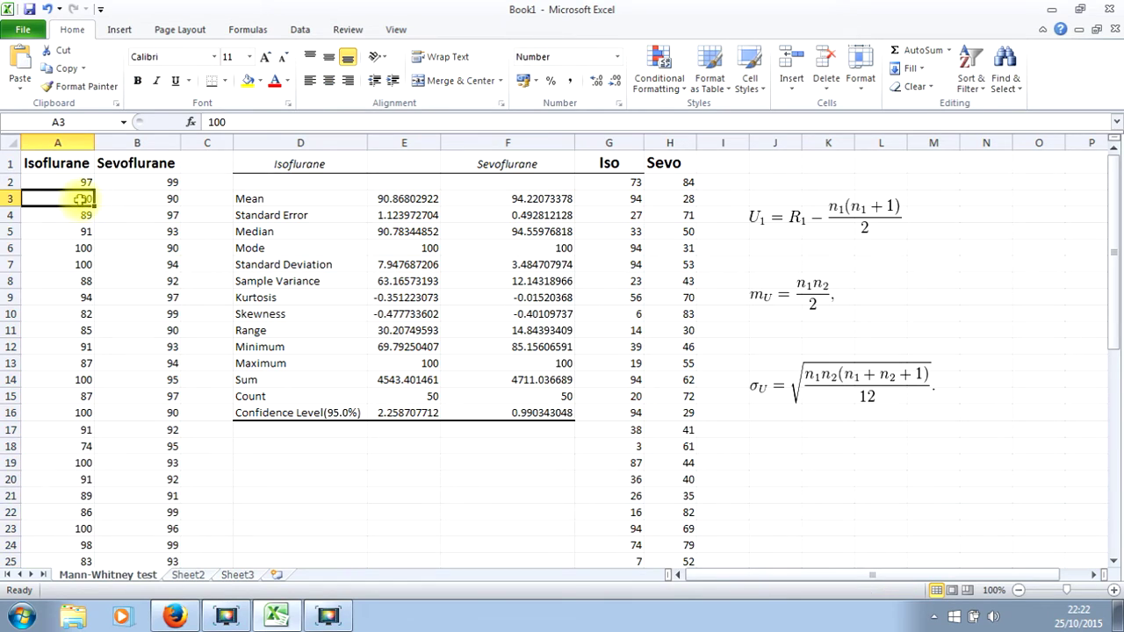
pyautogui.click(72, 249)
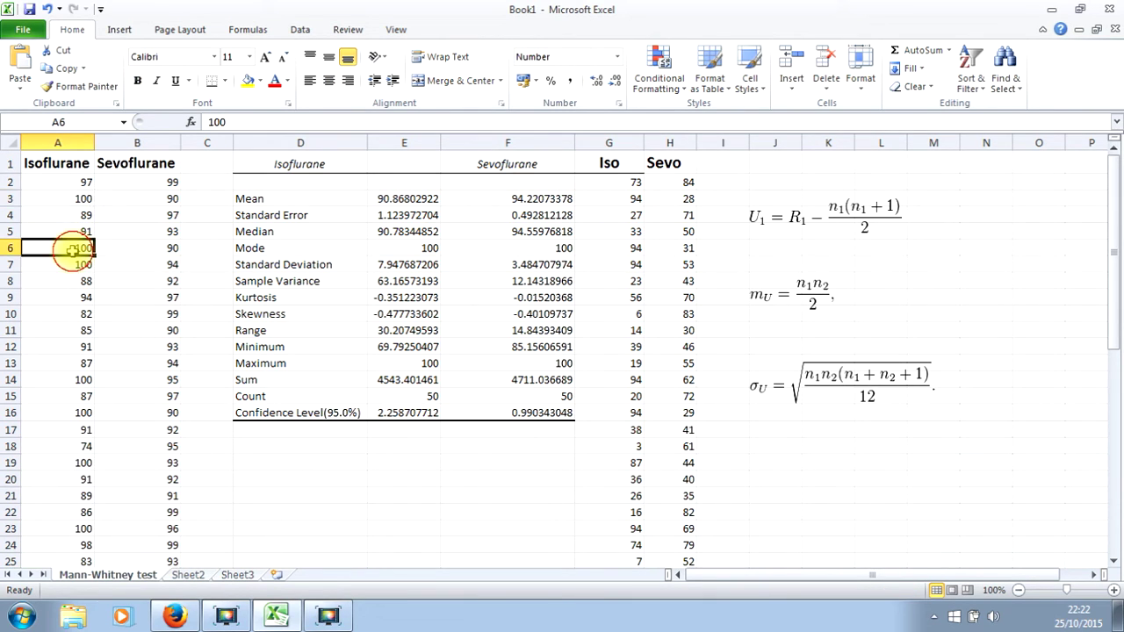
pyautogui.click(606, 199)
pyautogui.click(600, 255)
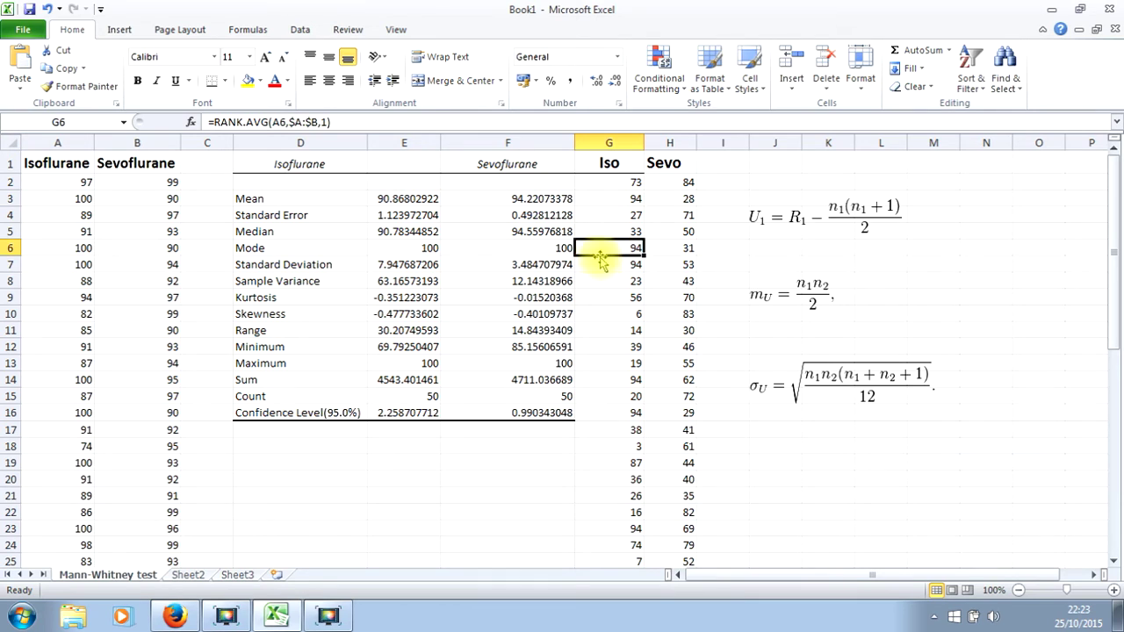
pyautogui.click(599, 265)
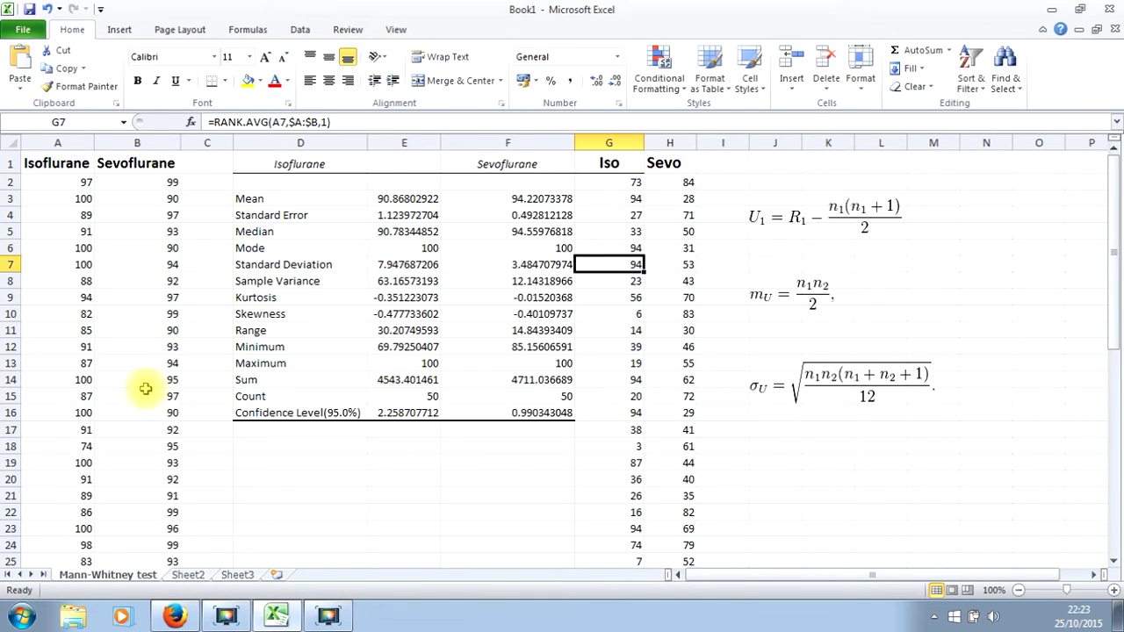
pyautogui.click(51, 377)
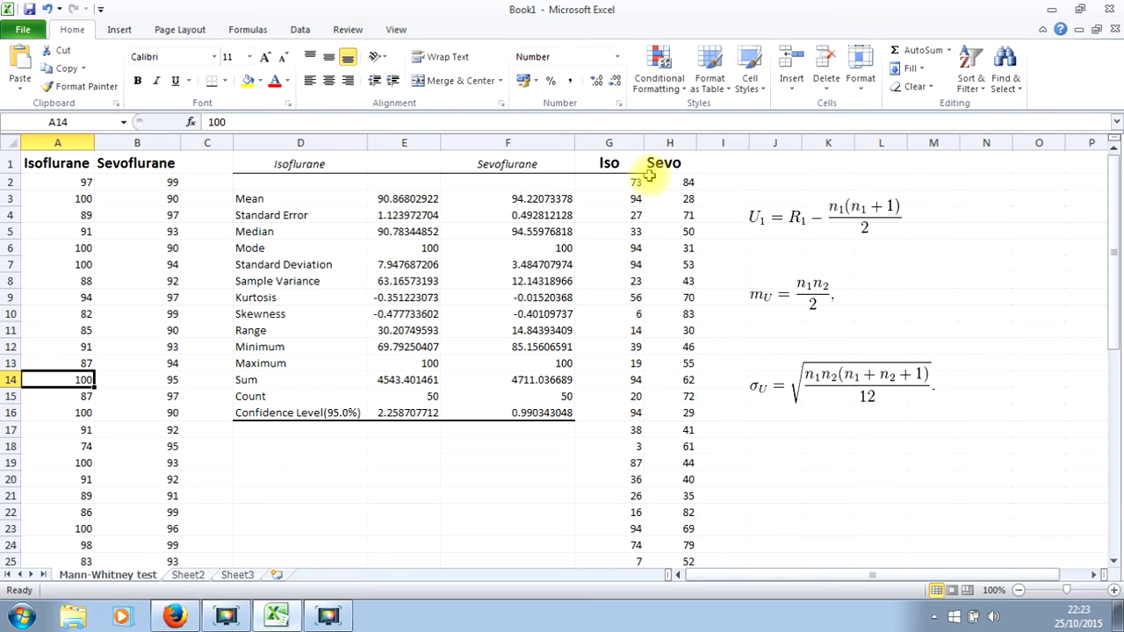
# - Enter the label "Rank sum:" in D17 below the descriptive statistics
pyautogui.click(284, 430)
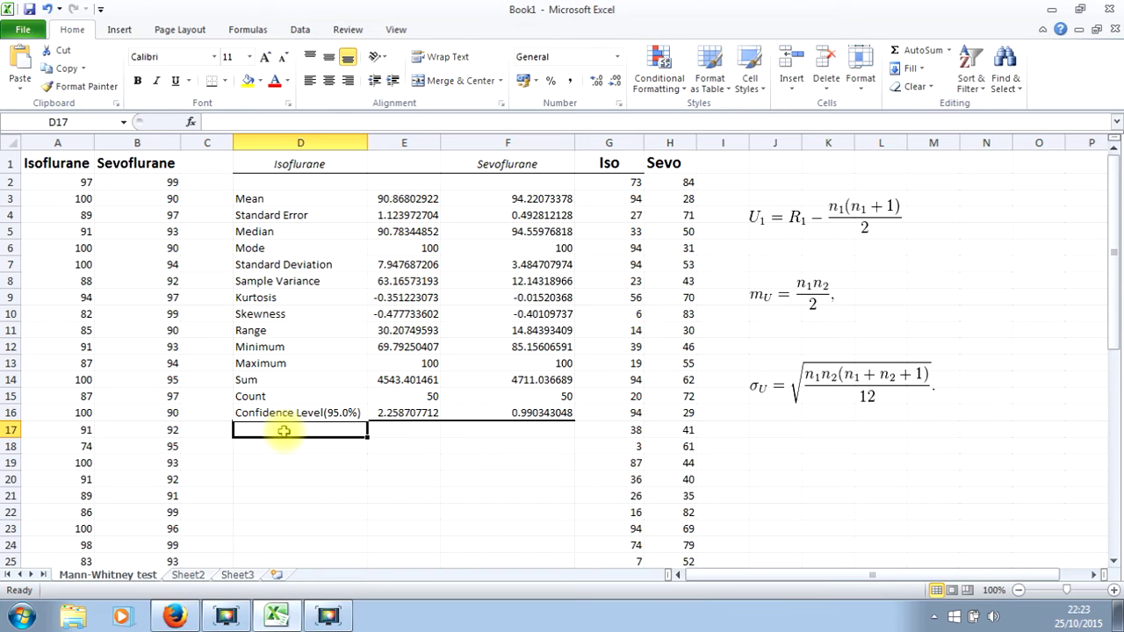
pyautogui.write('Rank ')
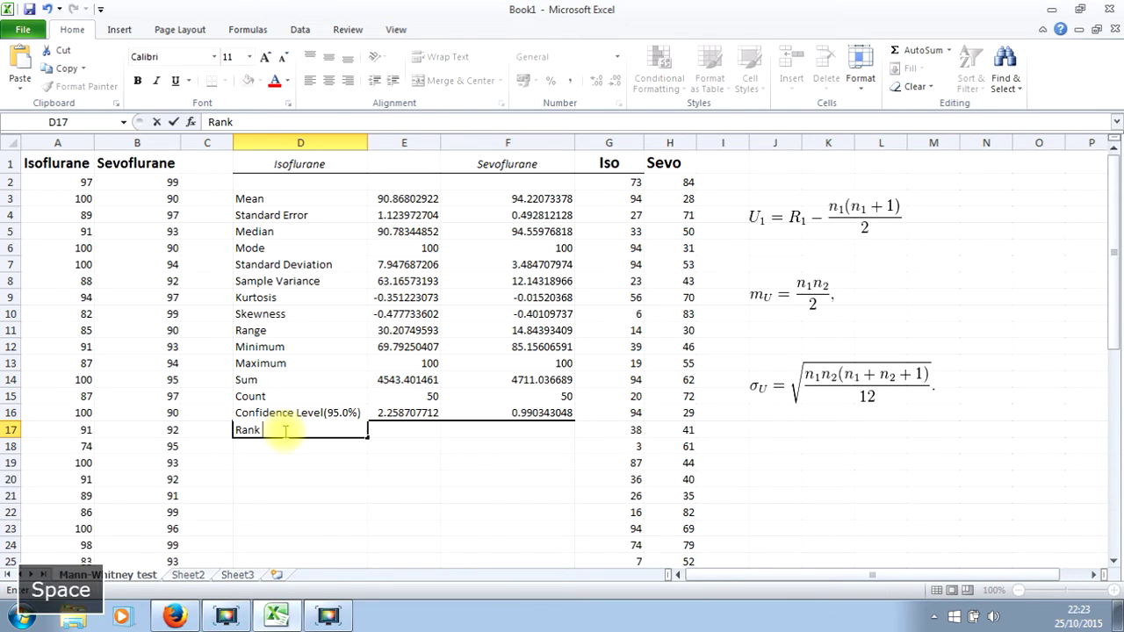
pyautogui.write('sum')
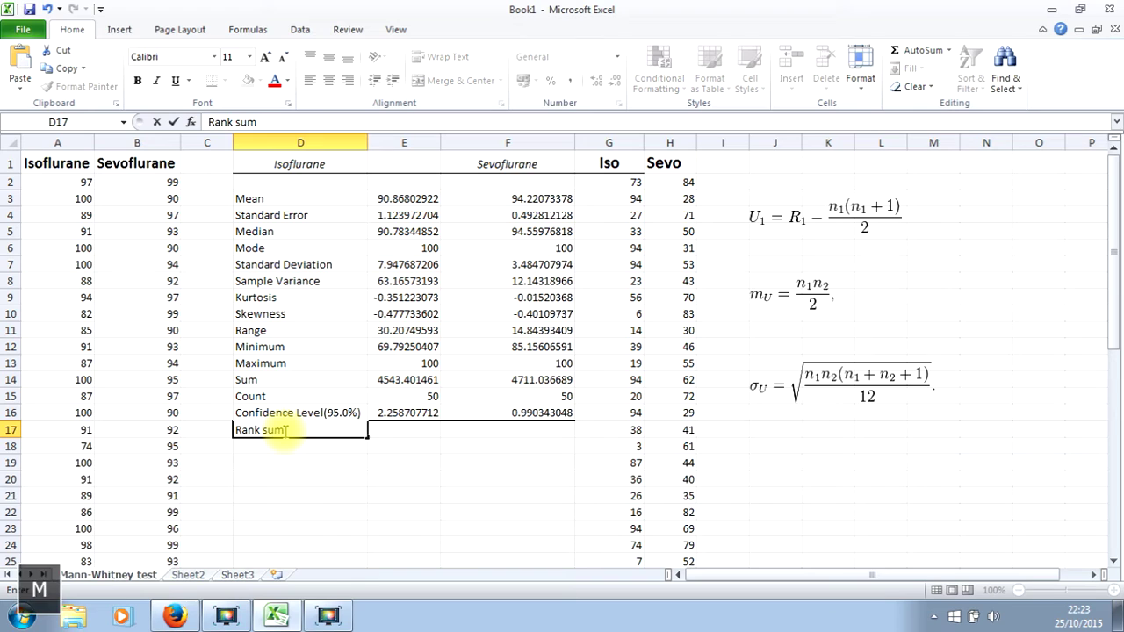
pyautogui.write(':')
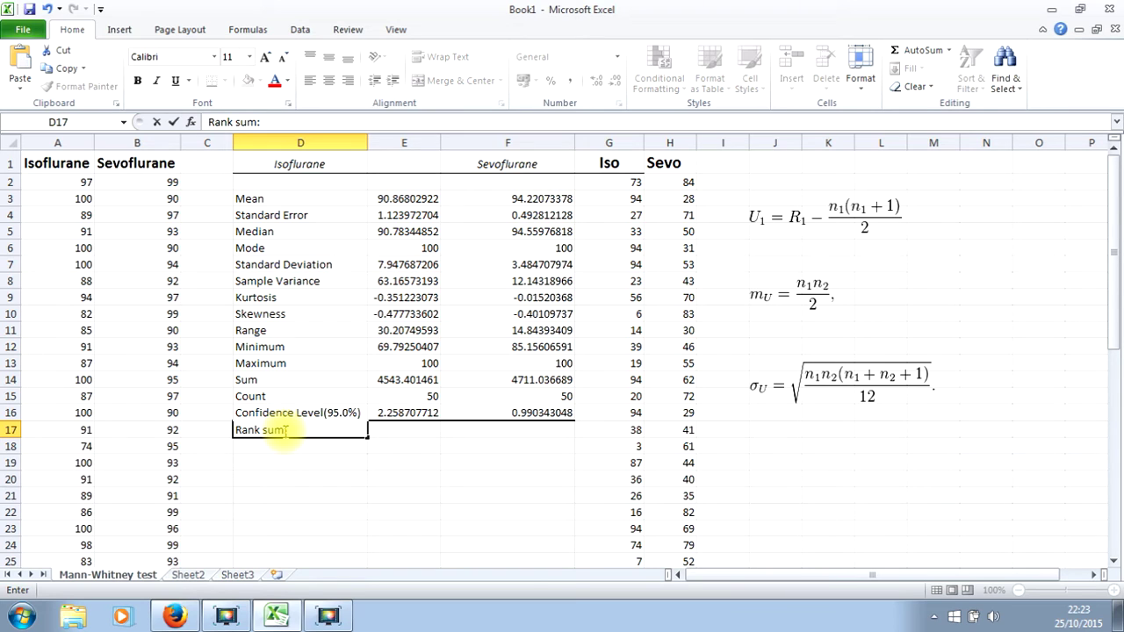
pyautogui.press('Right')
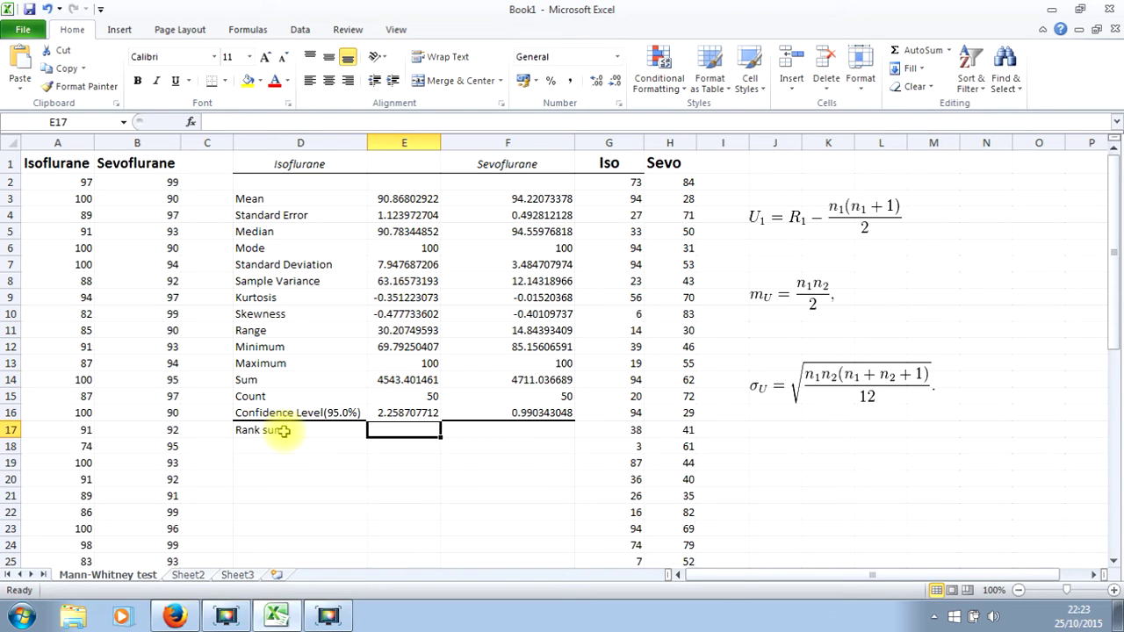
# - Enter =SUM(G:G) in E17 to compute the rank sum of the Iso column
pyautogui.write('=s')
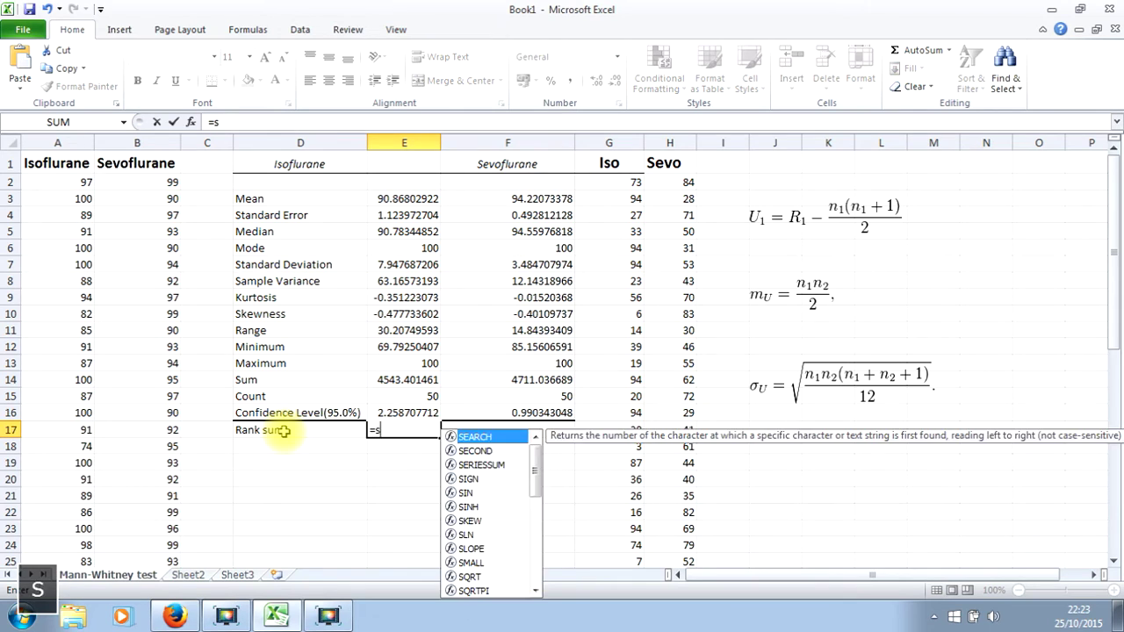
pyautogui.write('um(')
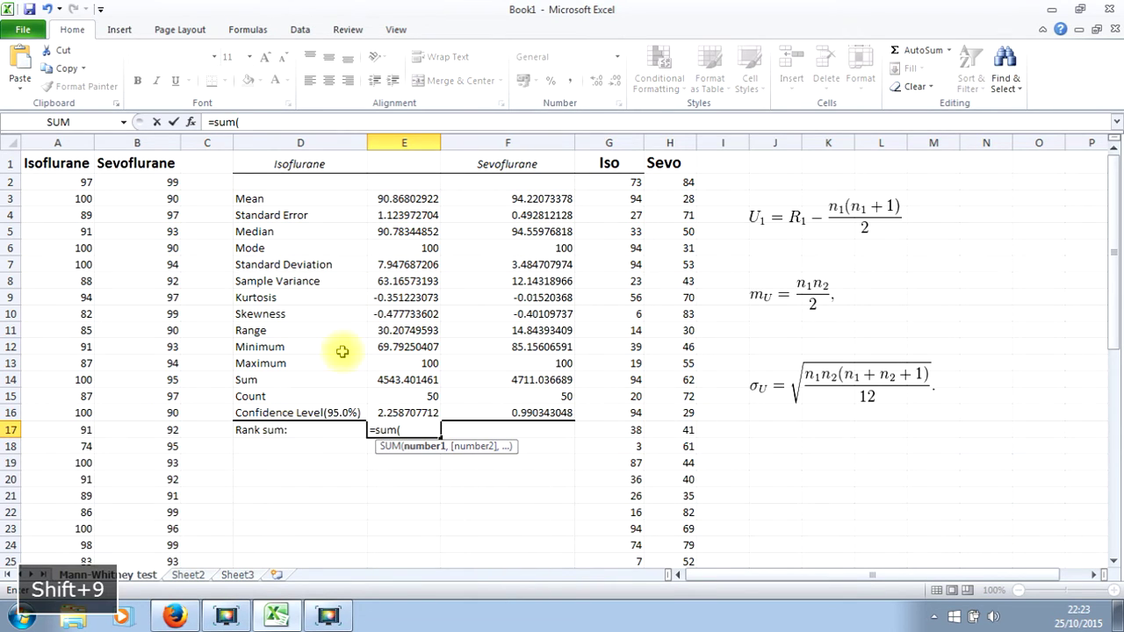
pyautogui.click(611, 140)
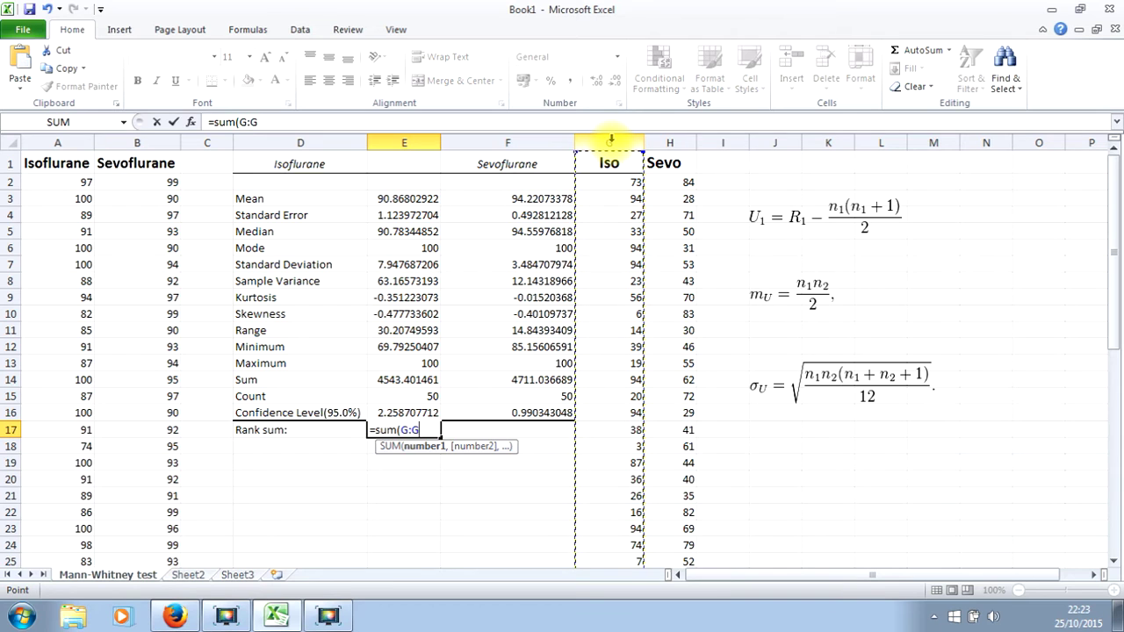
pyautogui.write(')')
pyautogui.press('Return')
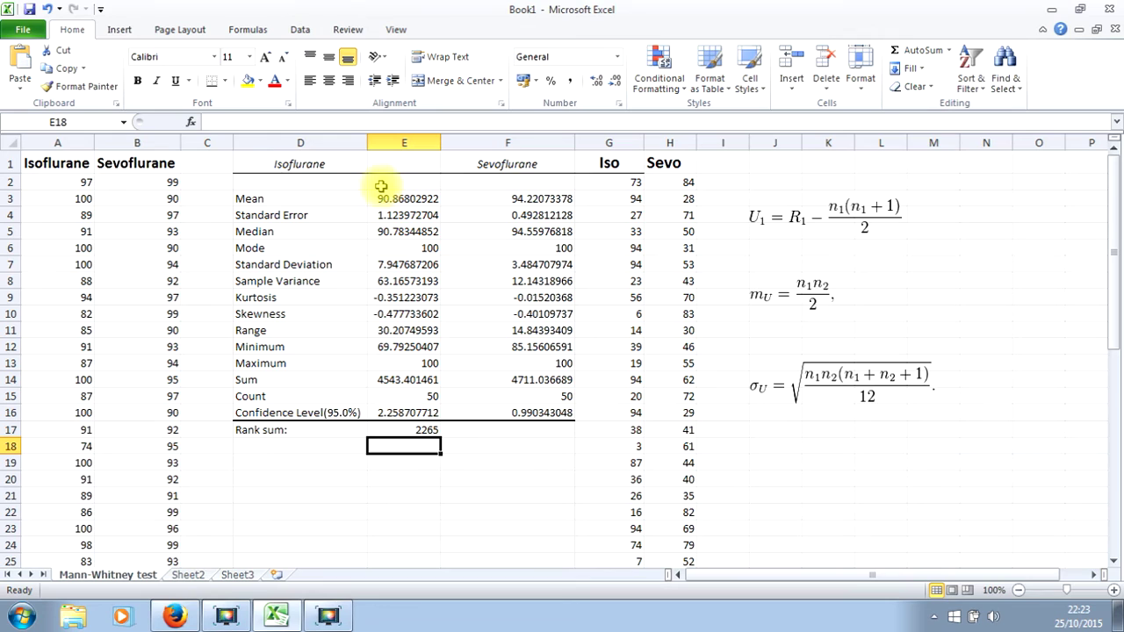
# - Fill the rank sum formula from E17 across to F17 for the Sevo ranks and check the copied formula
pyautogui.click(397, 429)
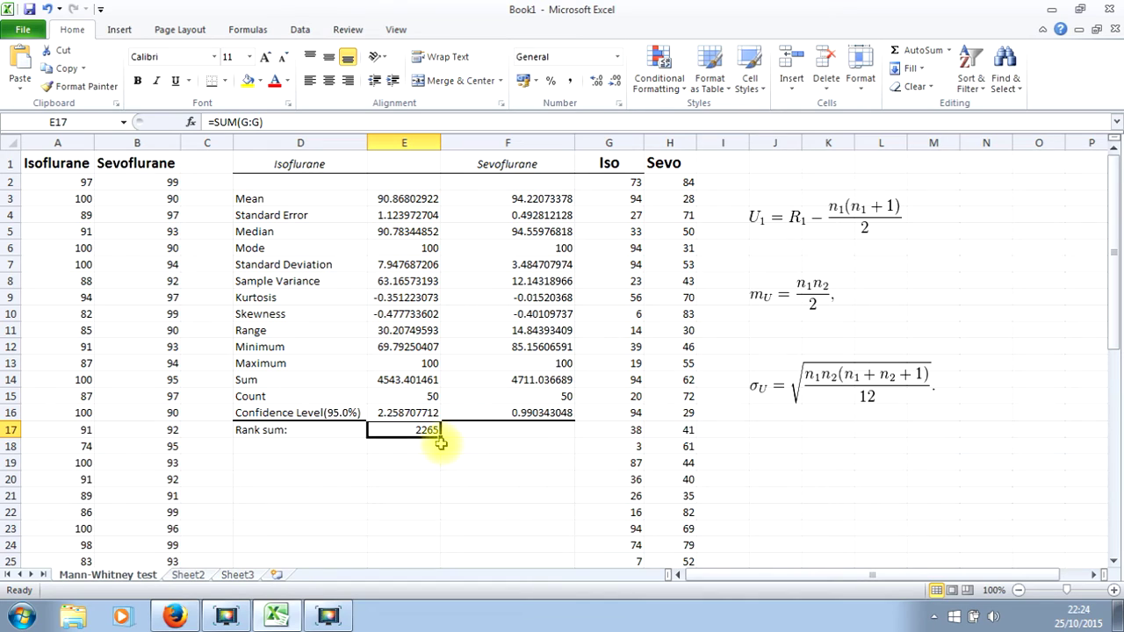
pyautogui.moveTo(439, 437); pyautogui.dragTo(540, 444)
pyautogui.click(522, 430)
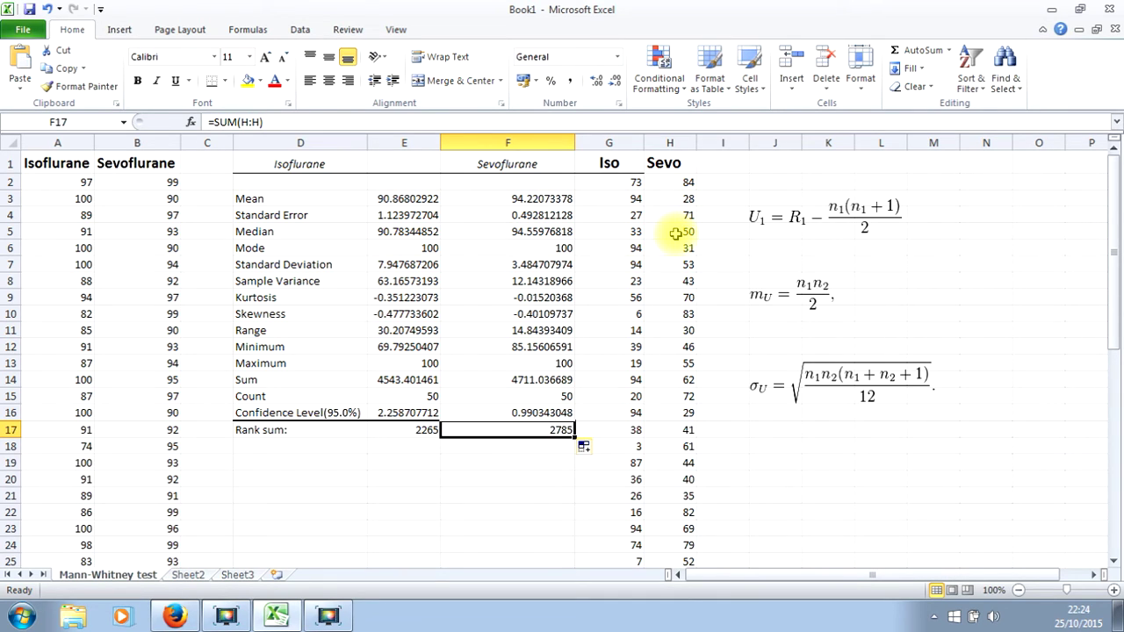
# - Label D18 "U" and enter =E17-E15*(E15+1)/2 in E18 to compute the Isoflurane U statistic
pyautogui.click(280, 446)
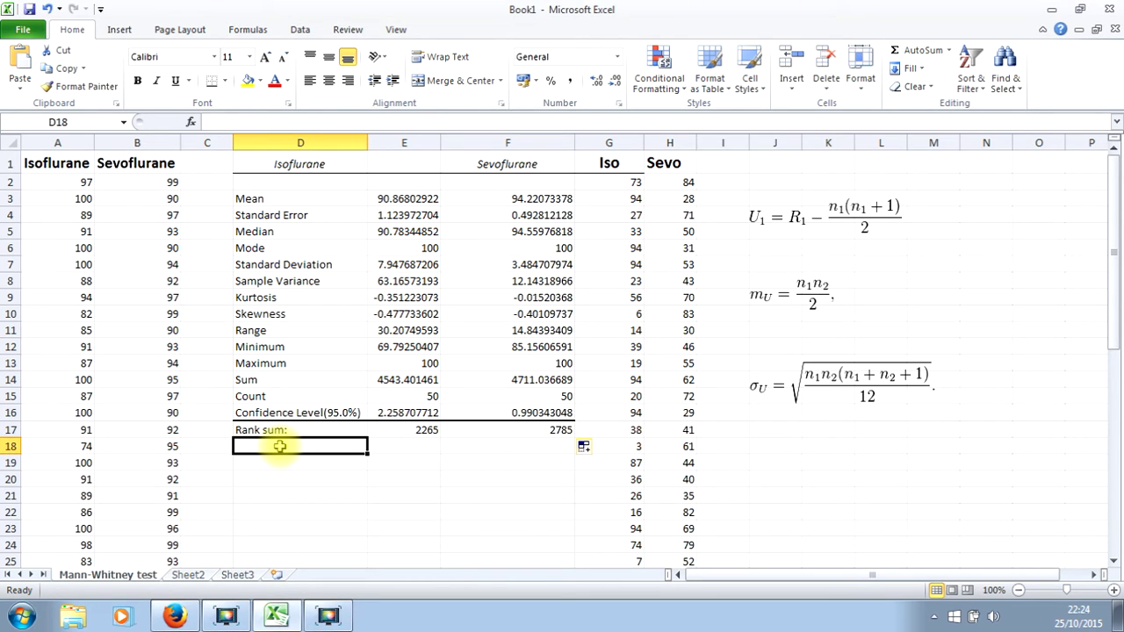
pyautogui.write('U')
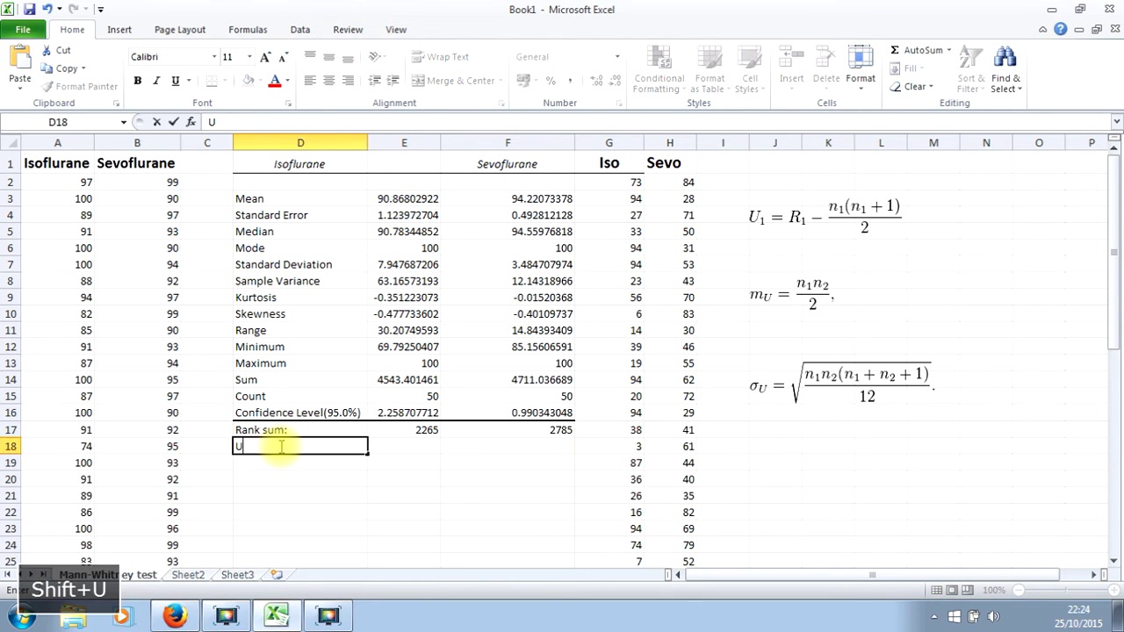
pyautogui.click(409, 447)
pyautogui.write('=')
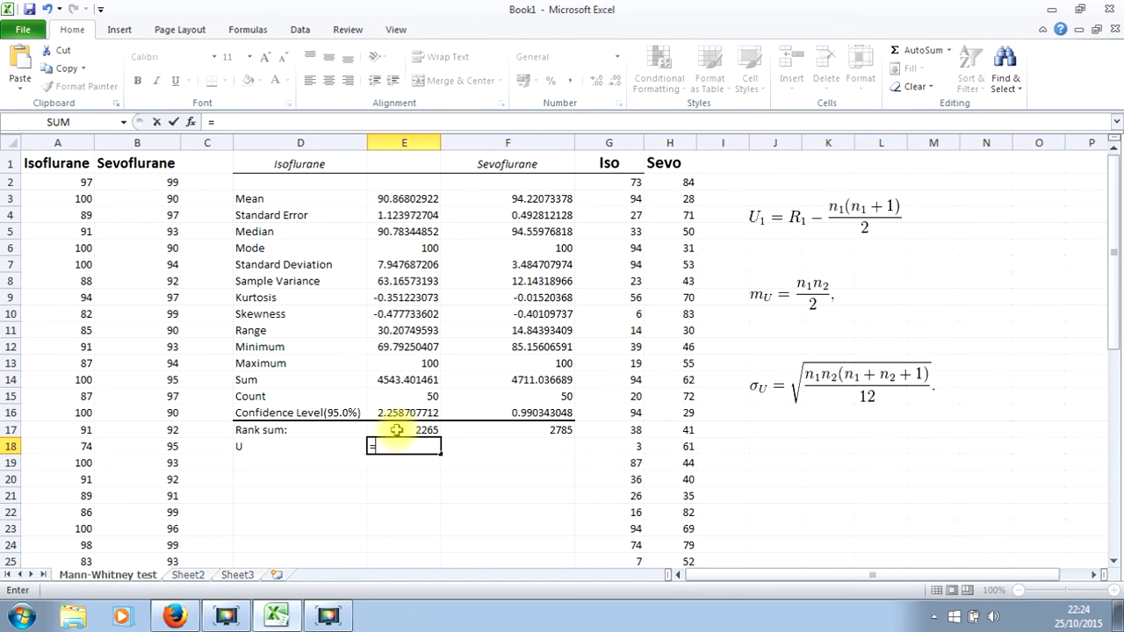
pyautogui.click(397, 430)
pyautogui.write('-')
pyautogui.click(406, 396)
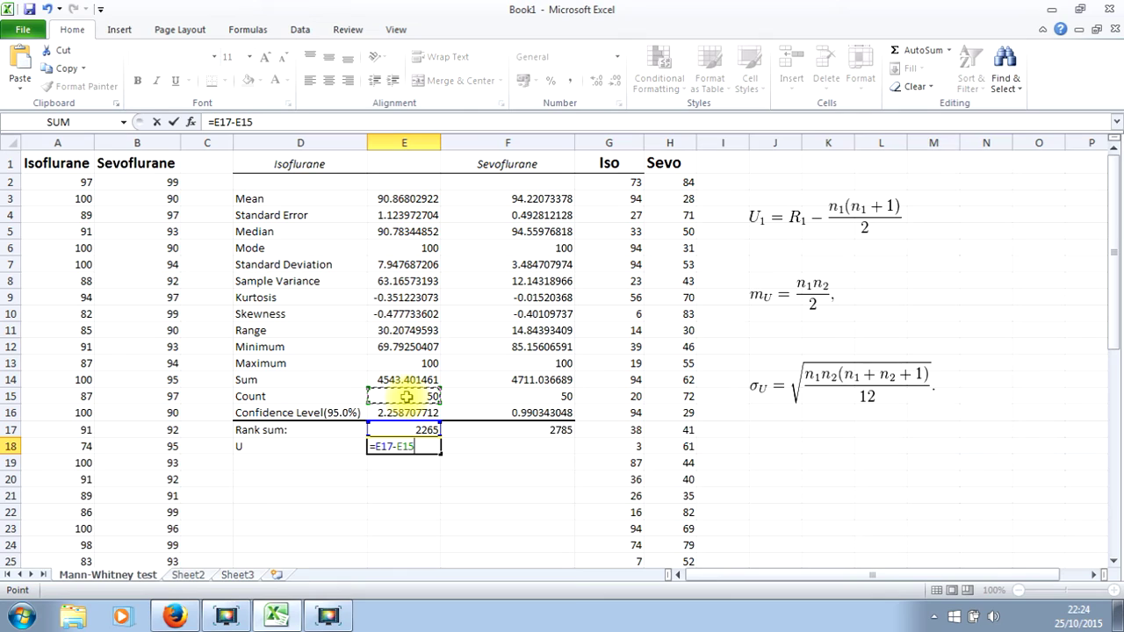
pyautogui.write('*')
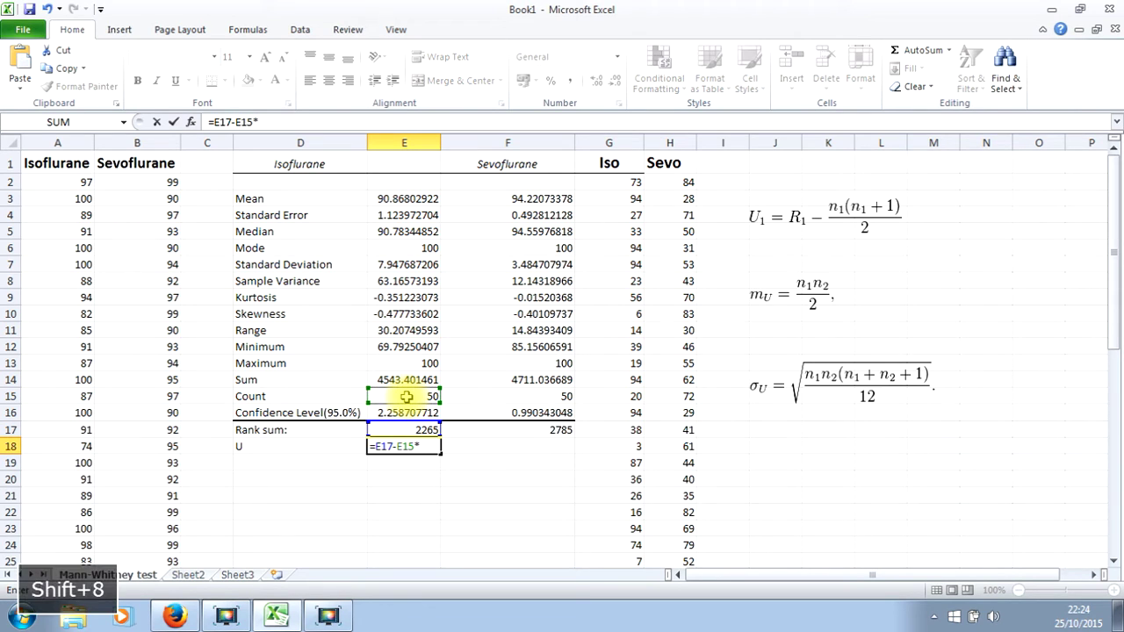
pyautogui.write('(')
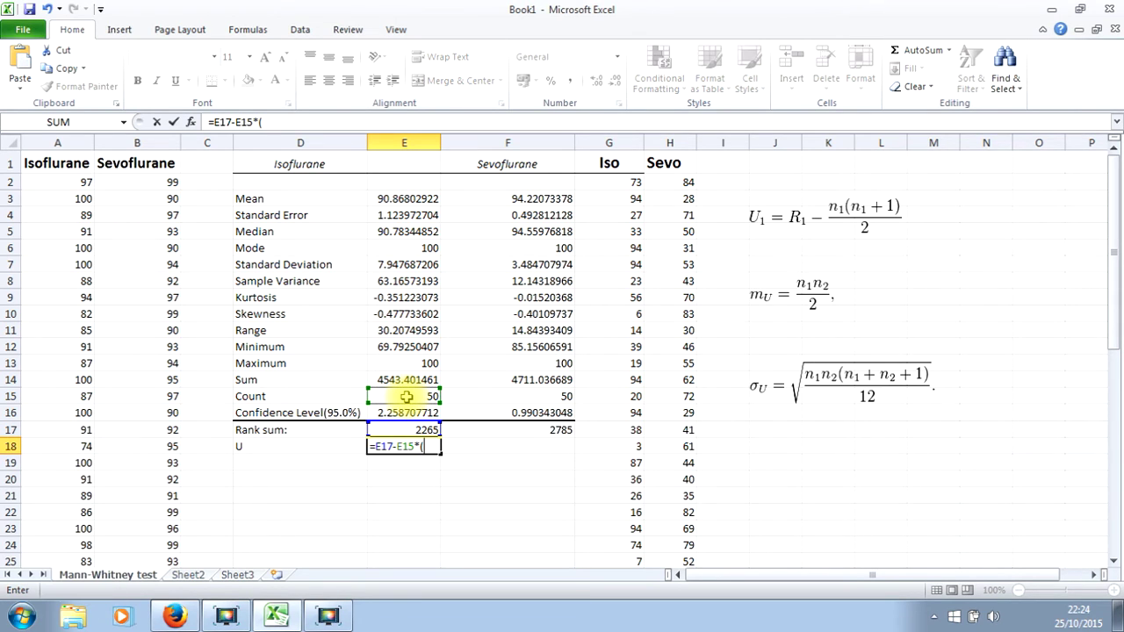
pyautogui.click(407, 397)
pyautogui.write('+')
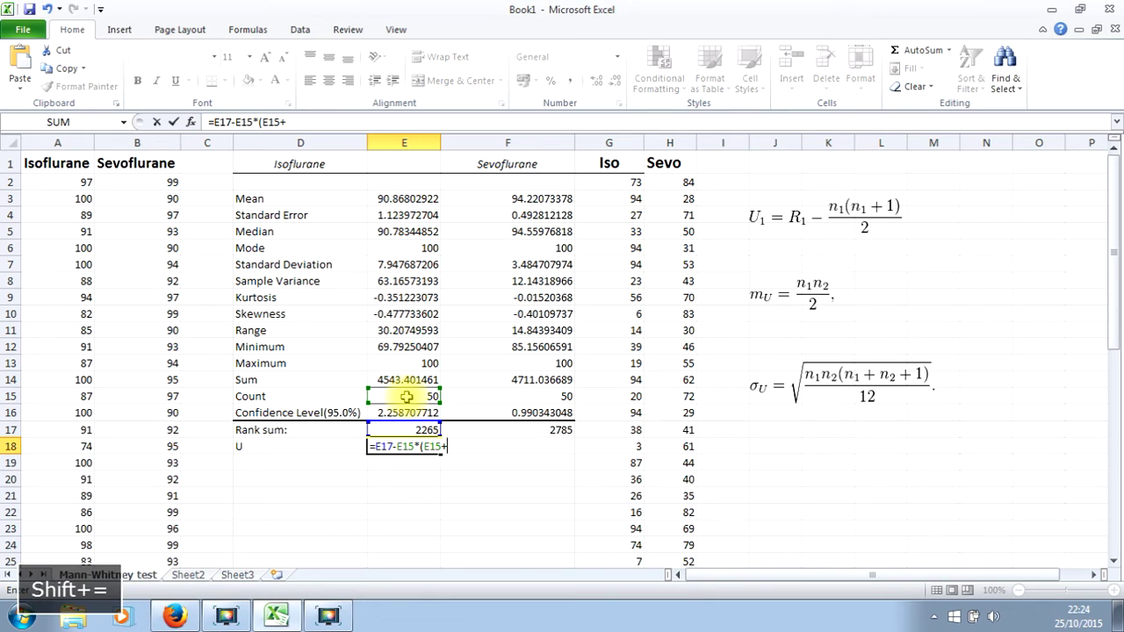
pyautogui.write('1)')
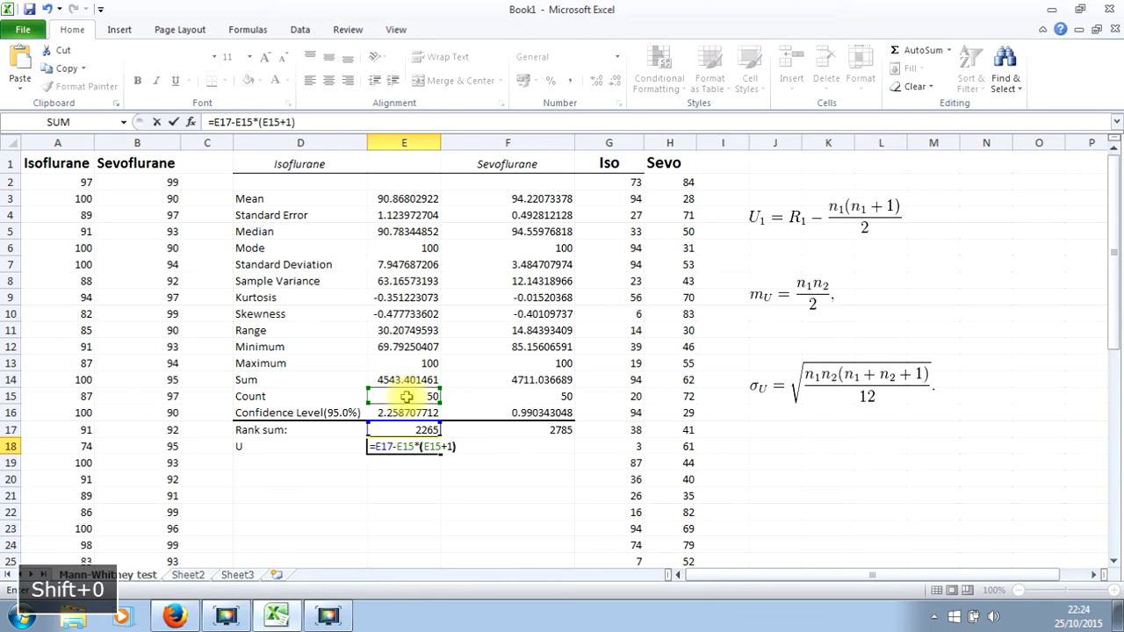
pyautogui.write('/2')
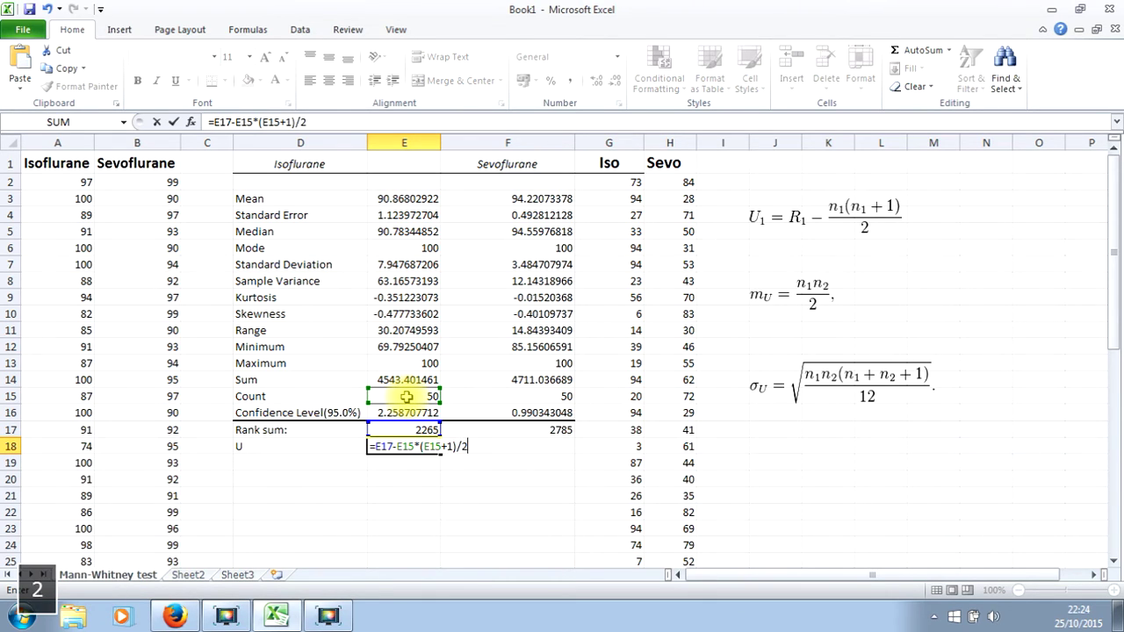
pyautogui.press('Return')
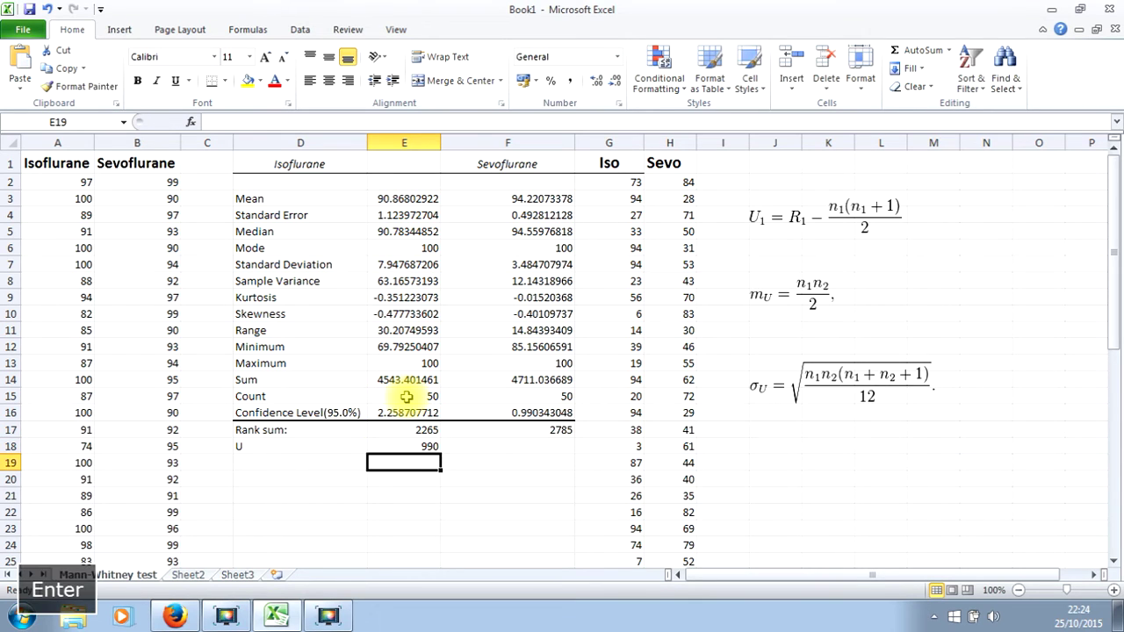
# - Fill the U formula from E18 across to F18 for Sevoflurane and check its cell references
pyautogui.press('Up')
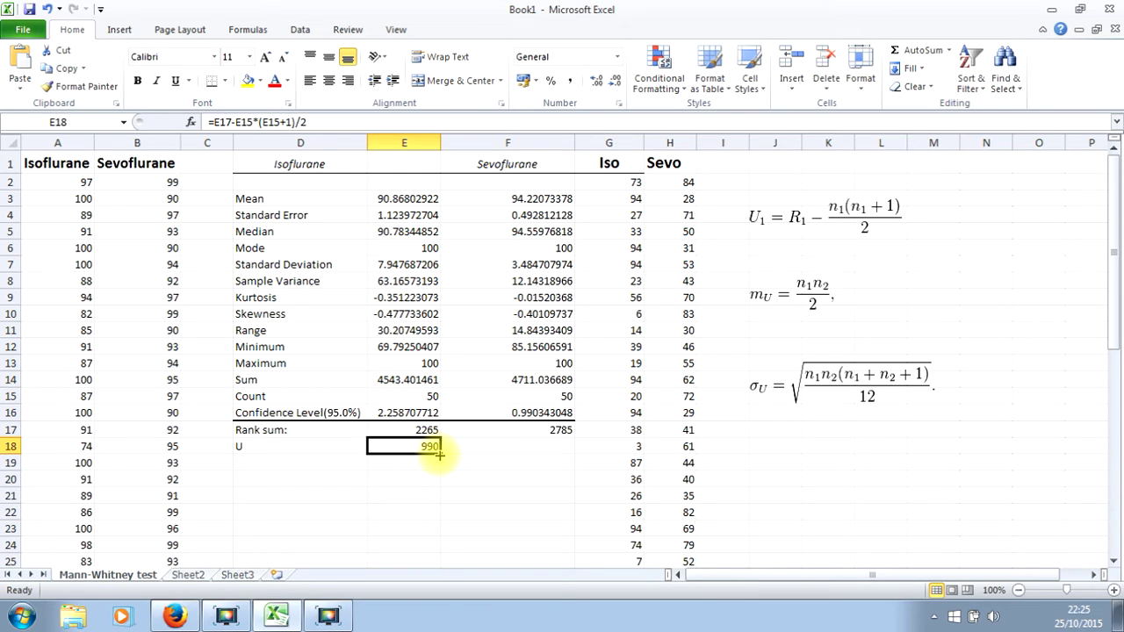
pyautogui.moveTo(440, 454); pyautogui.dragTo(537, 451)
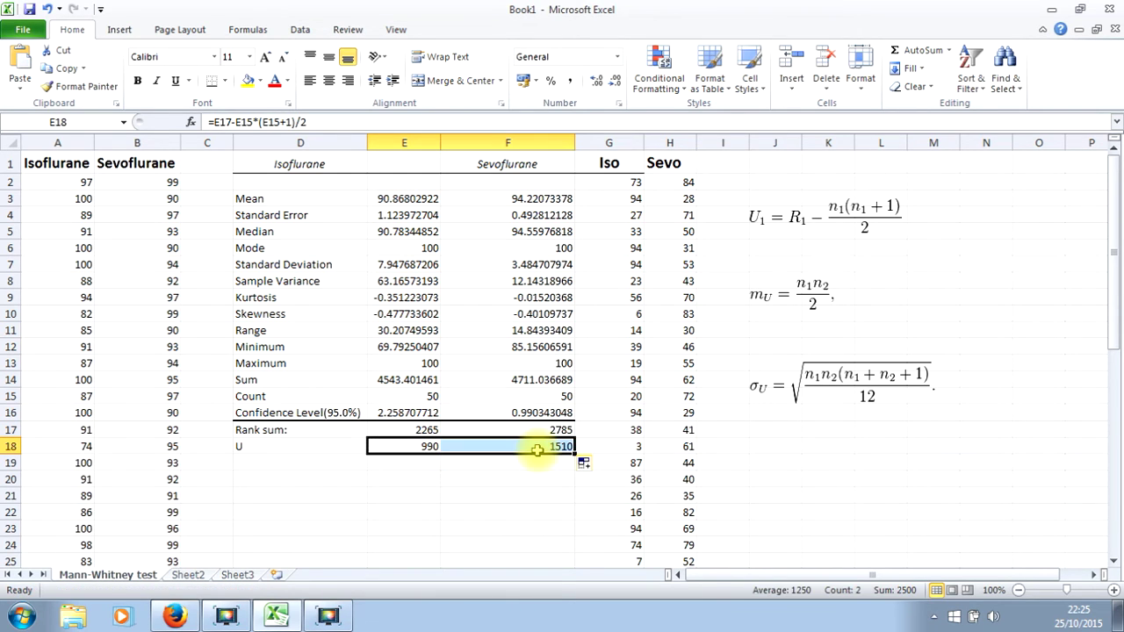
pyautogui.click(522, 449)
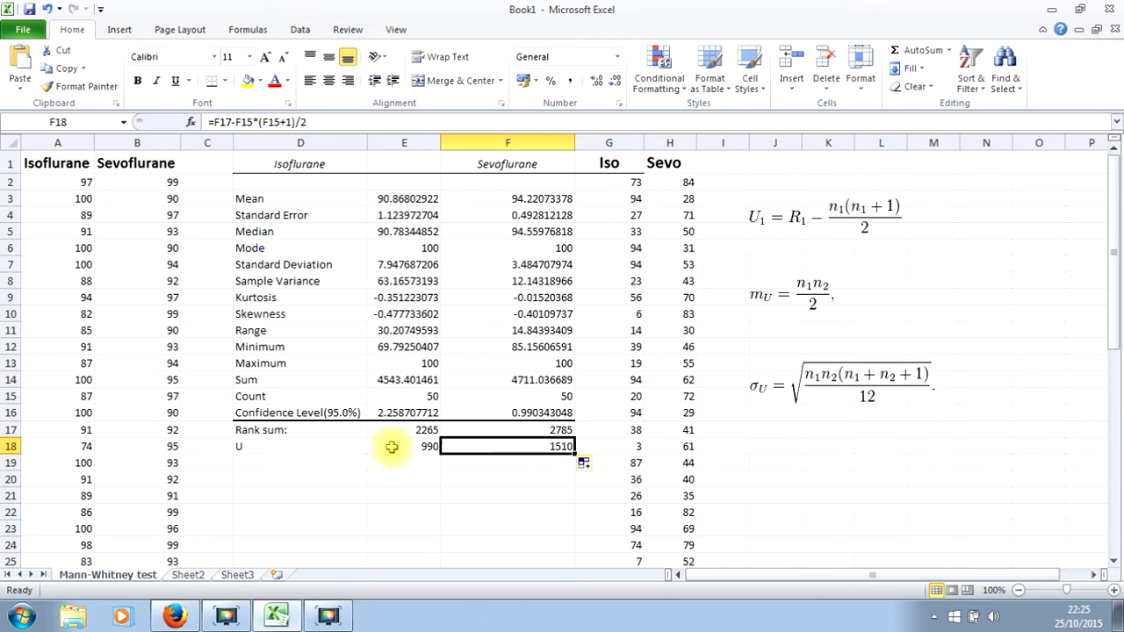
# - Enter =MIN(E18:F18) in E19 to take the smaller of the two U values, and review the formula
pyautogui.click(283, 463)
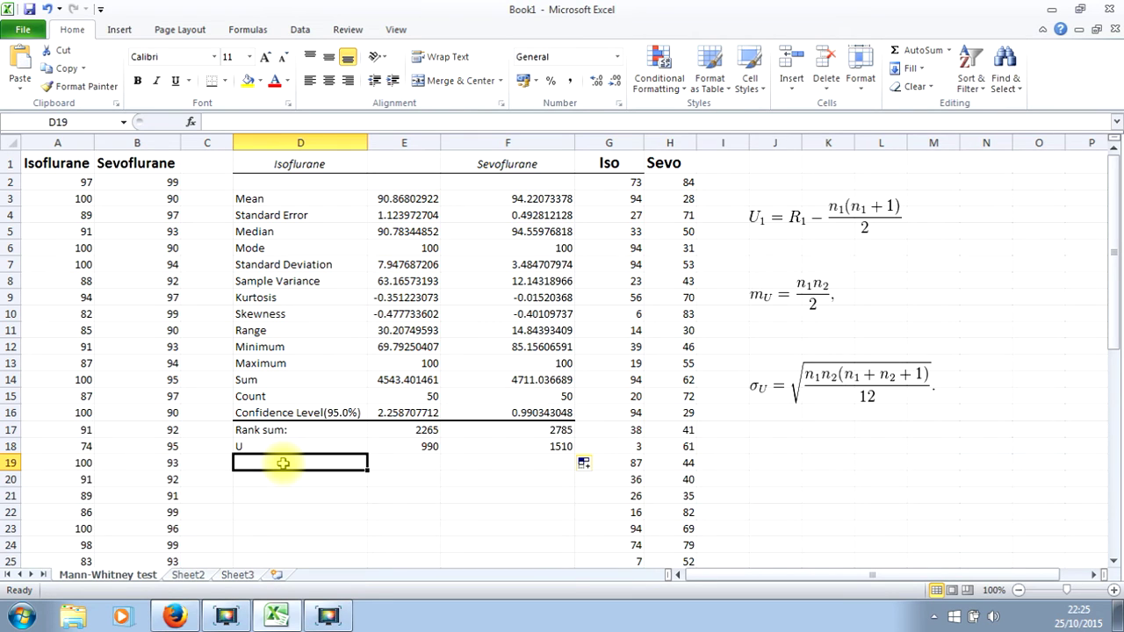
pyautogui.press('Right')
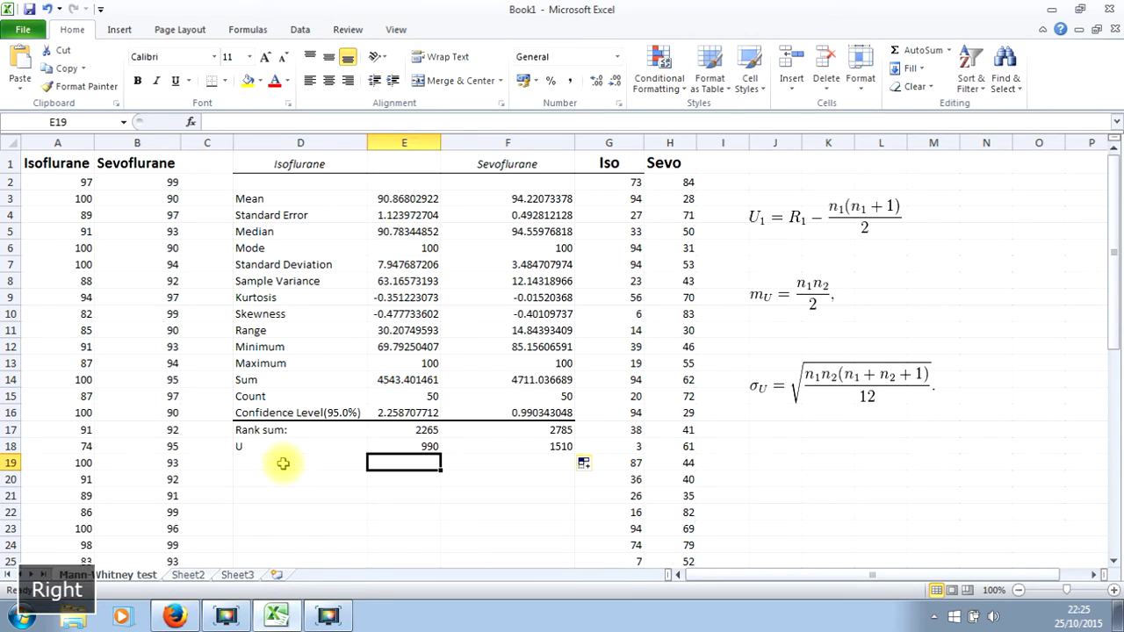
pyautogui.write('=')
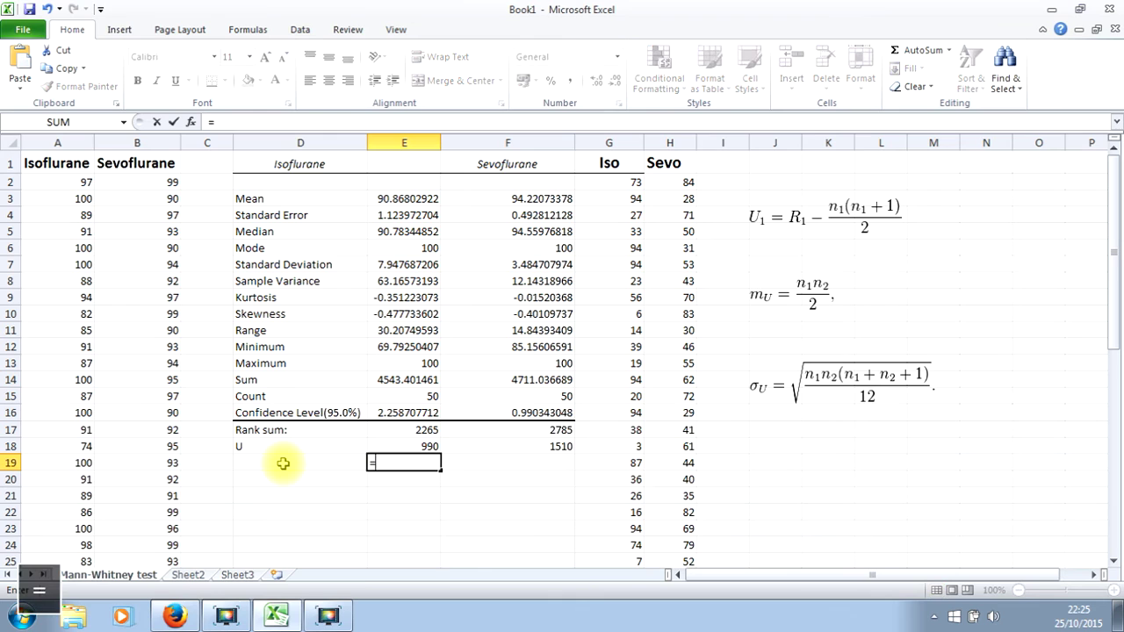
pyautogui.write('min(')
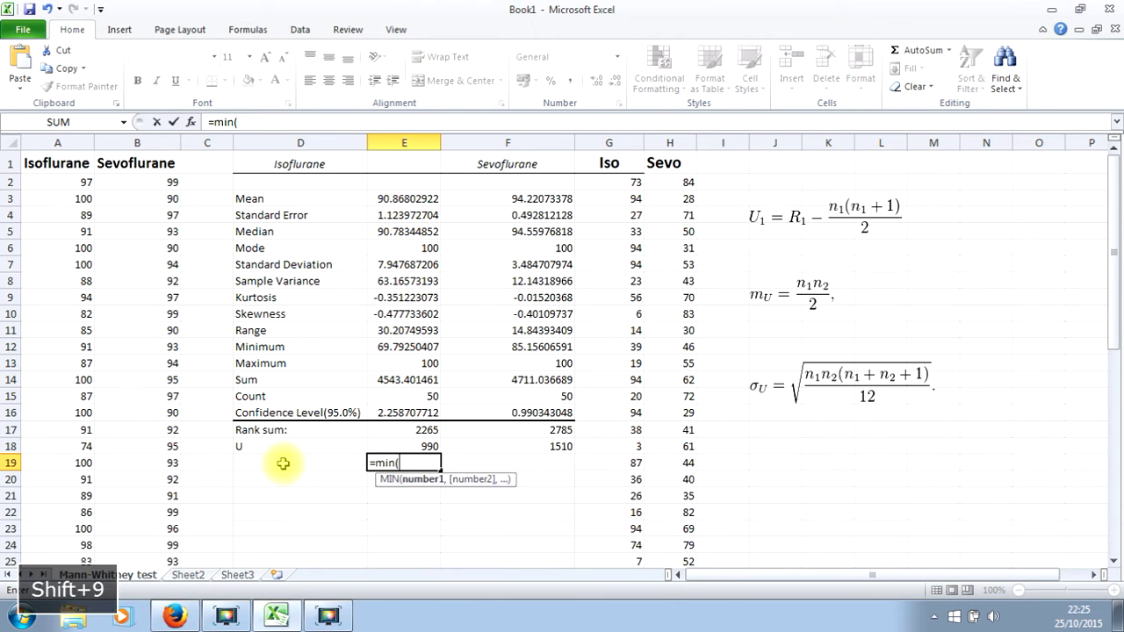
pyautogui.press('Up')
pyautogui.hotkey('shift', 'Right')
pyautogui.press('Return')
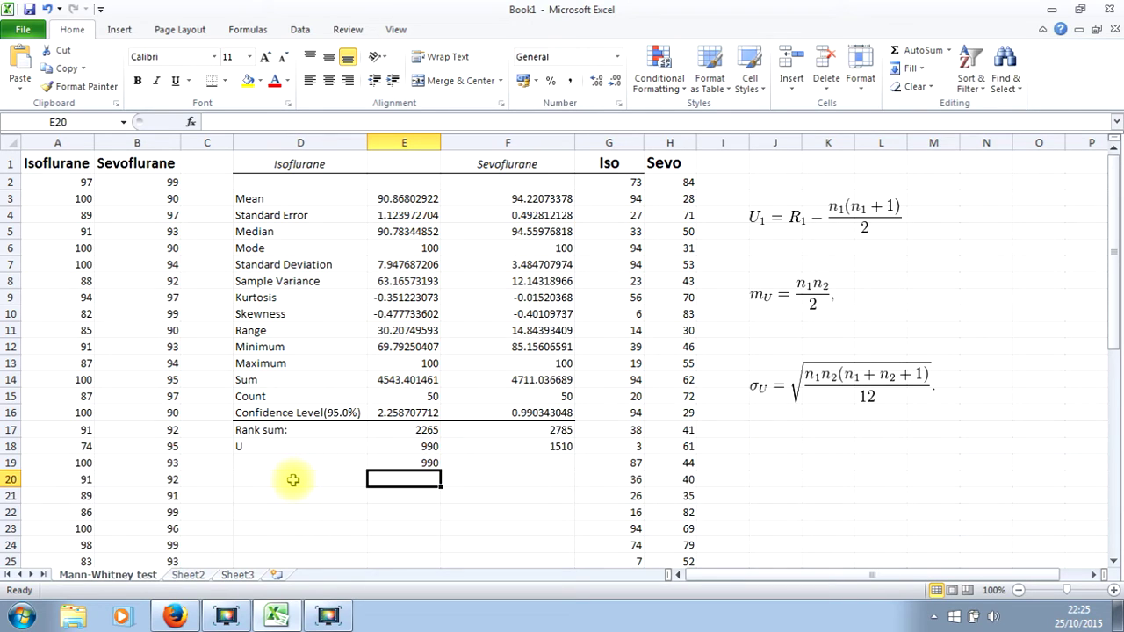
pyautogui.click(393, 461)
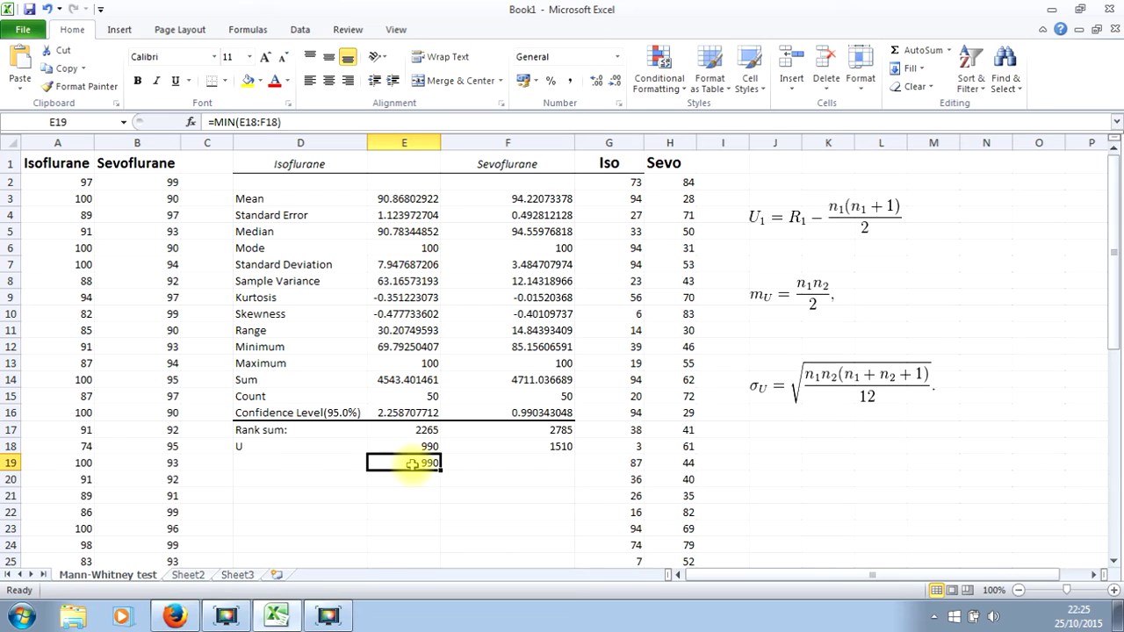
pyautogui.click(325, 480)
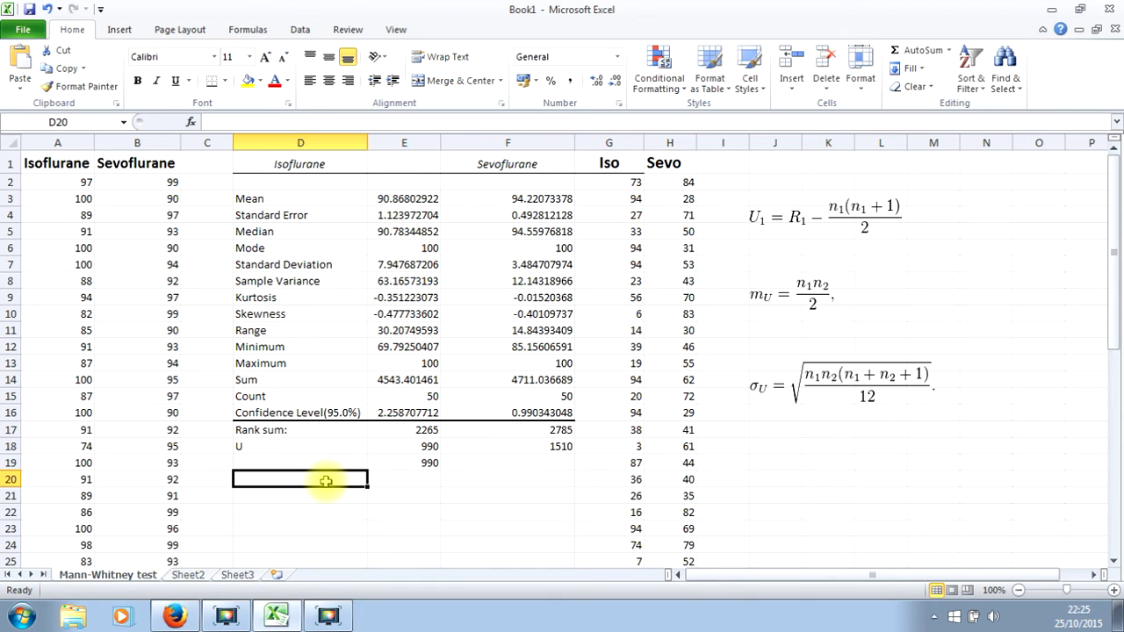
pyautogui.click(411, 463)
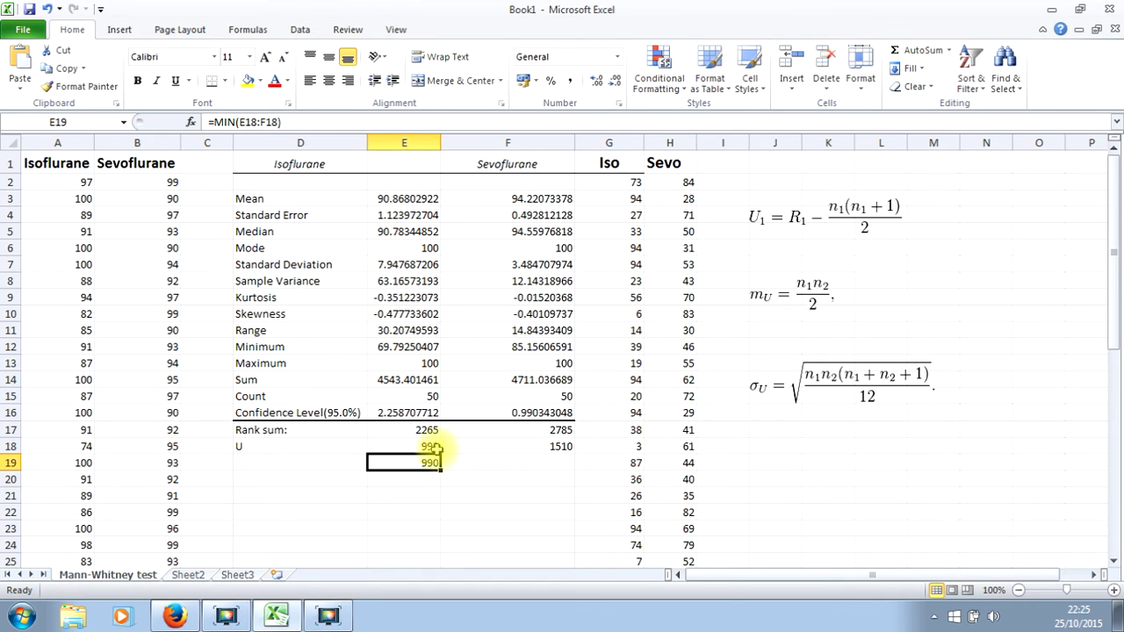
# - Label D20 "mu" and enter =E15*F15/2 in E20 to compute the expected mean of U
pyautogui.click(296, 481)
pyautogui.write('mu')
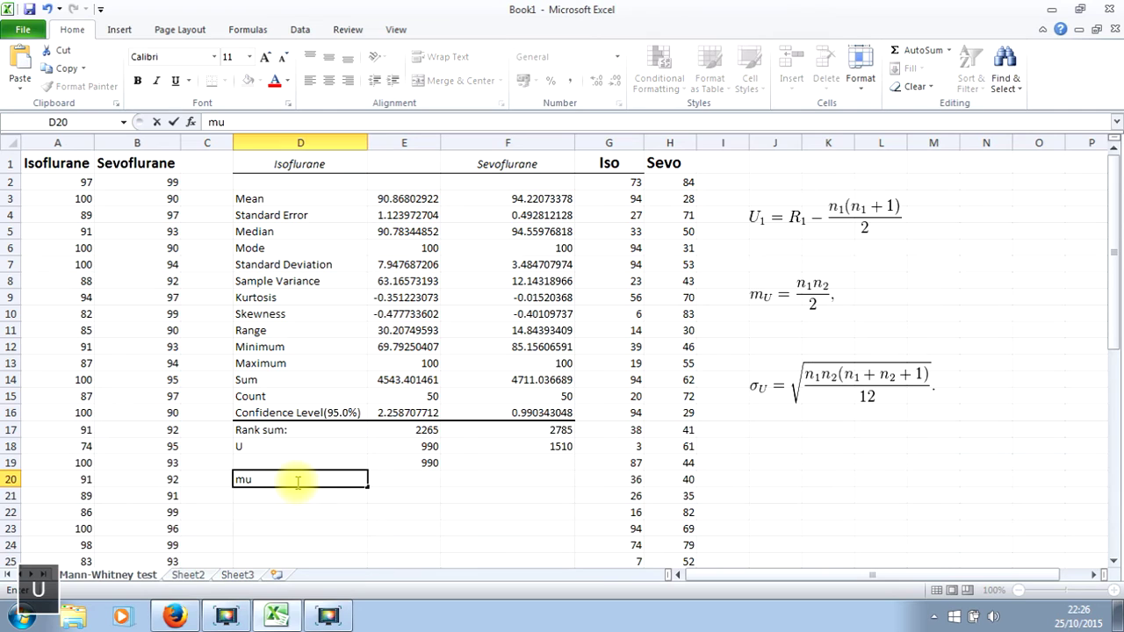
pyautogui.press('Right')
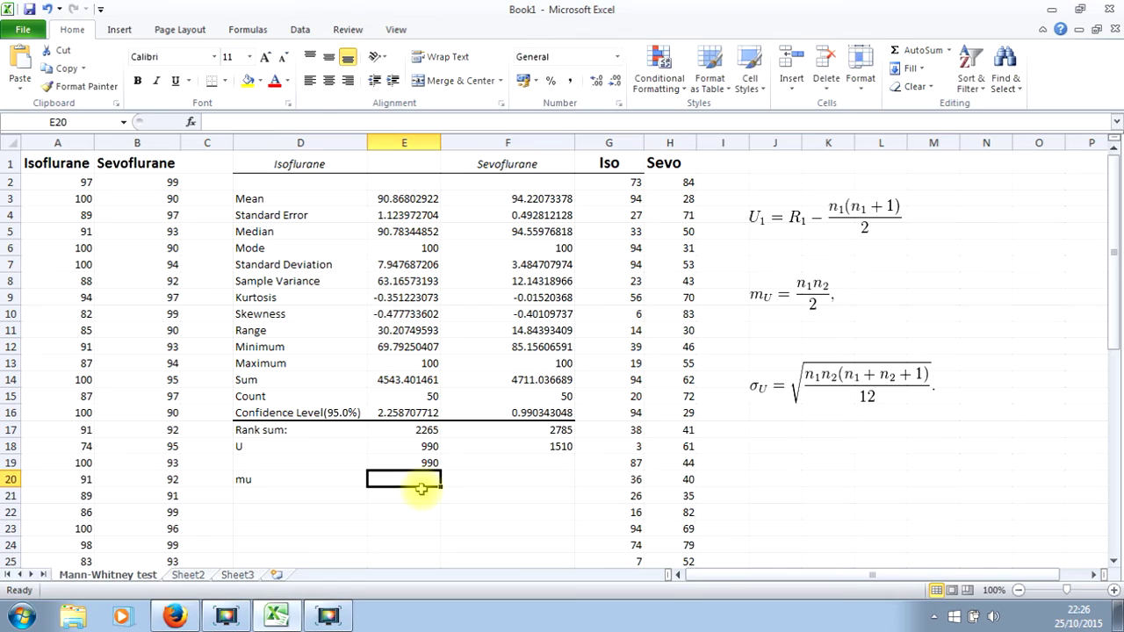
pyautogui.write('=')
pyautogui.click(409, 395)
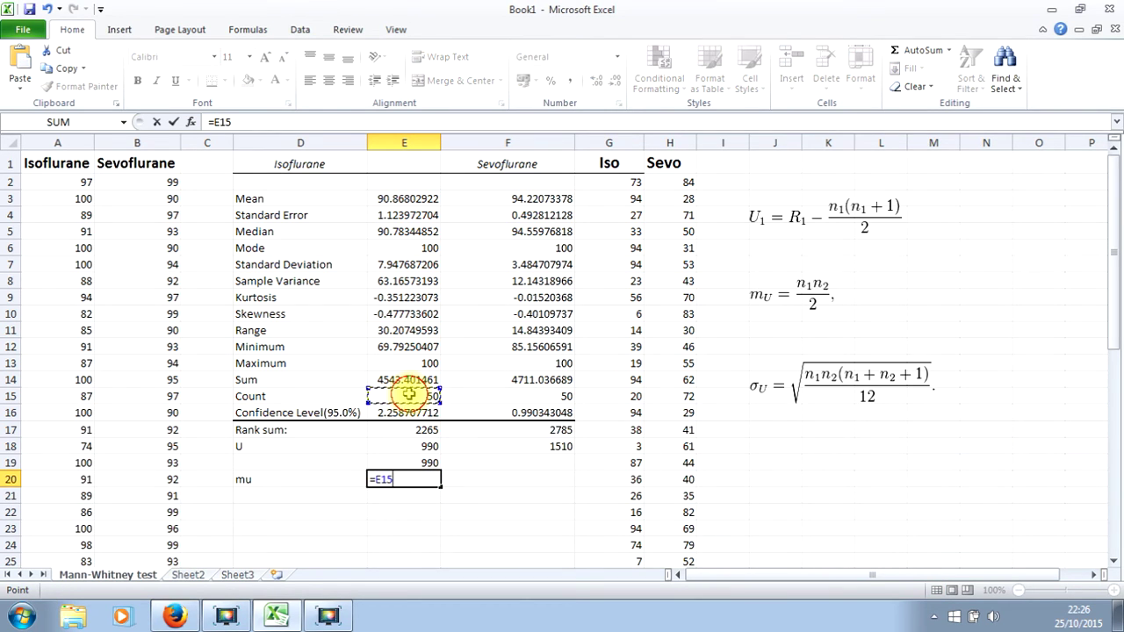
pyautogui.write('*')
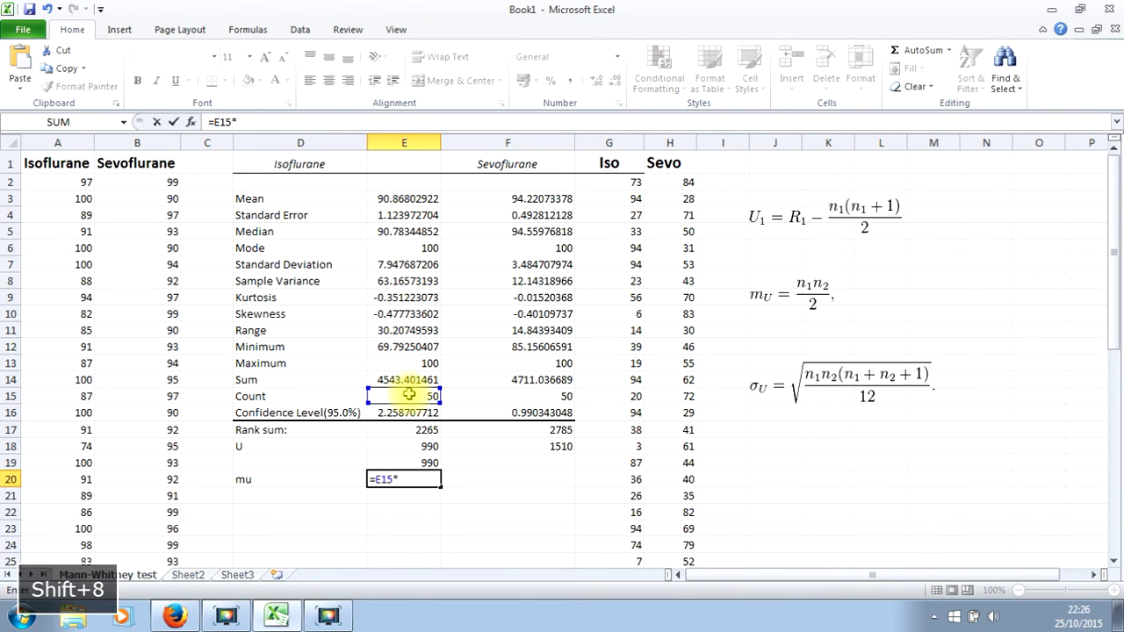
pyautogui.click(500, 400)
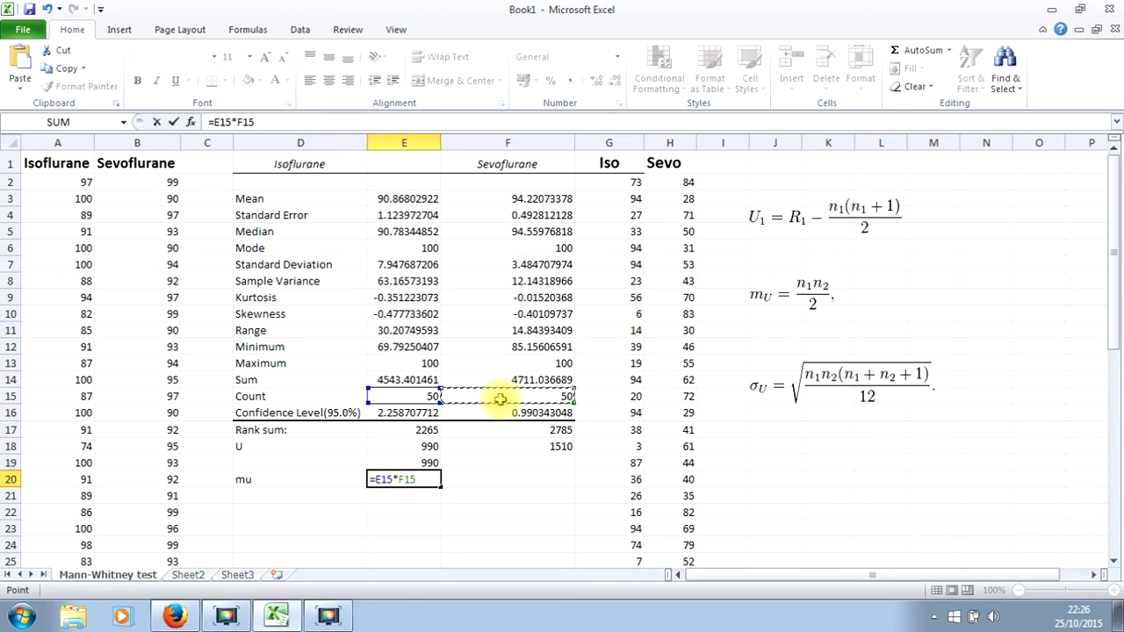
pyautogui.write('/2')
pyautogui.press('Return')
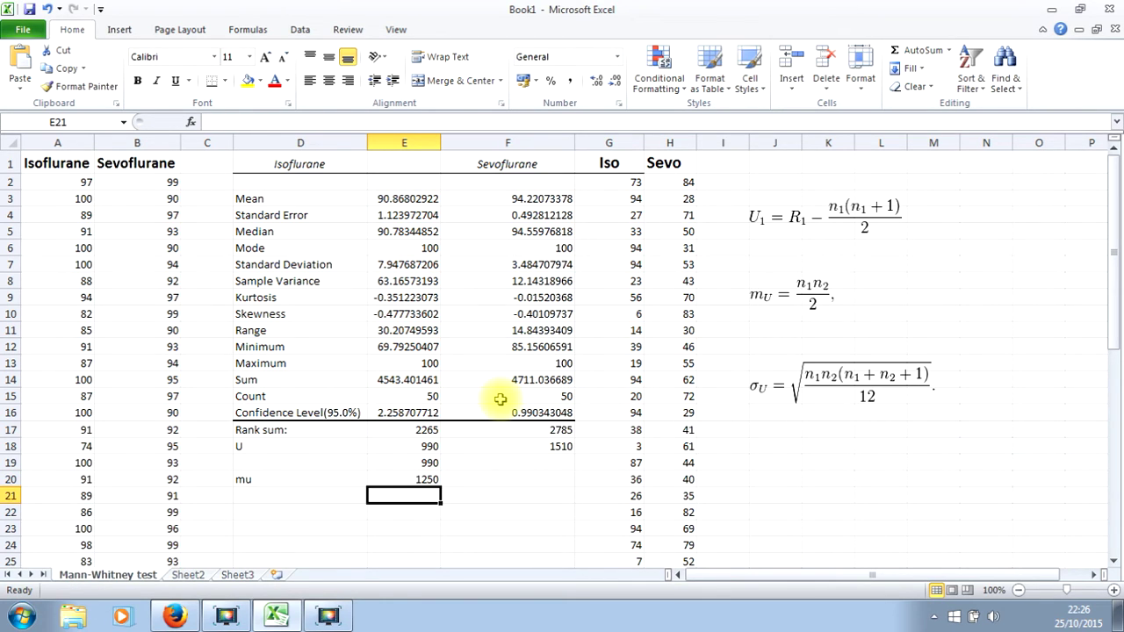
# - Enter the label "sigma" in D21 and select the adjacent cell E21 for its formula
pyautogui.click(314, 495)
pyautogui.write('s')
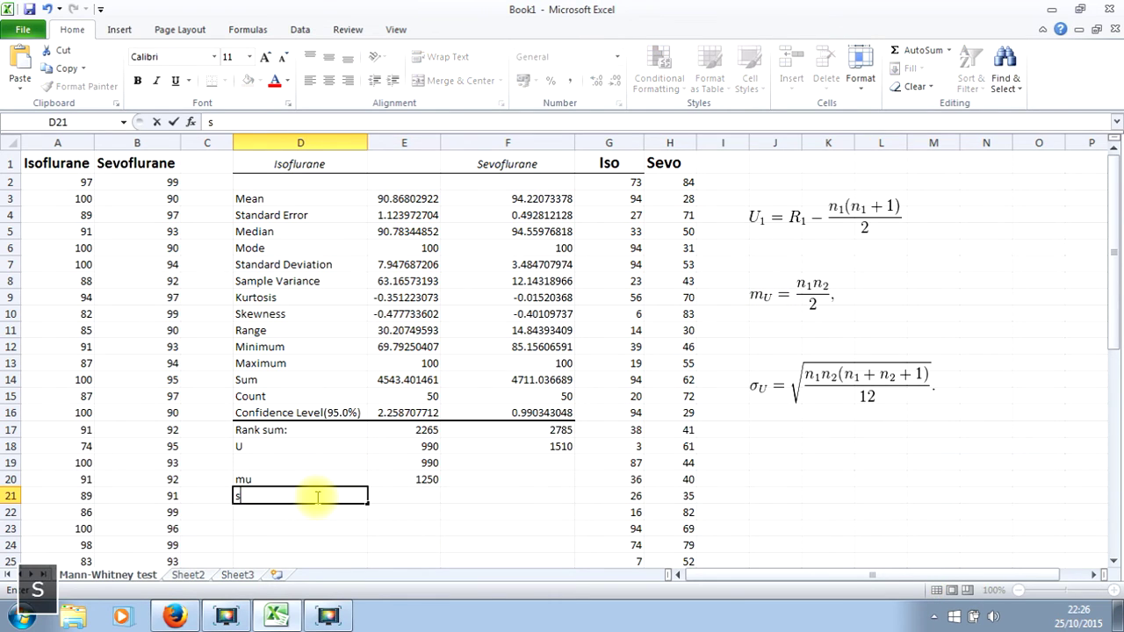
pyautogui.write('igma')
pyautogui.press('Right')
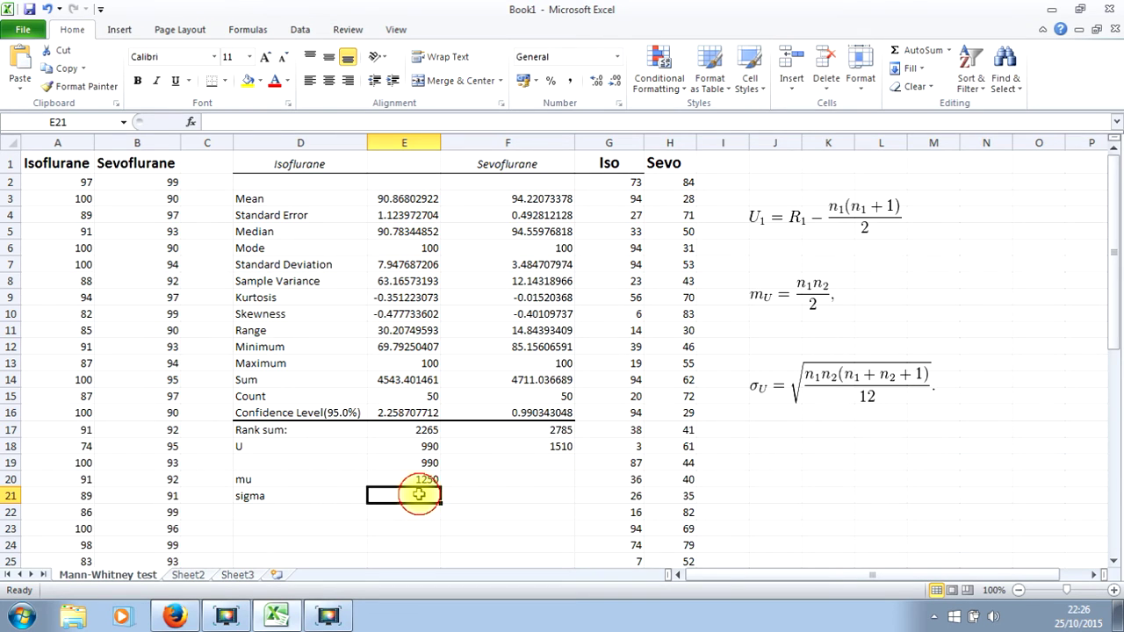
# - Enter =SQRT(E15*F15*(E15+F15+1)/12) in E21 to compute the standard deviation of U
pyautogui.write('=')
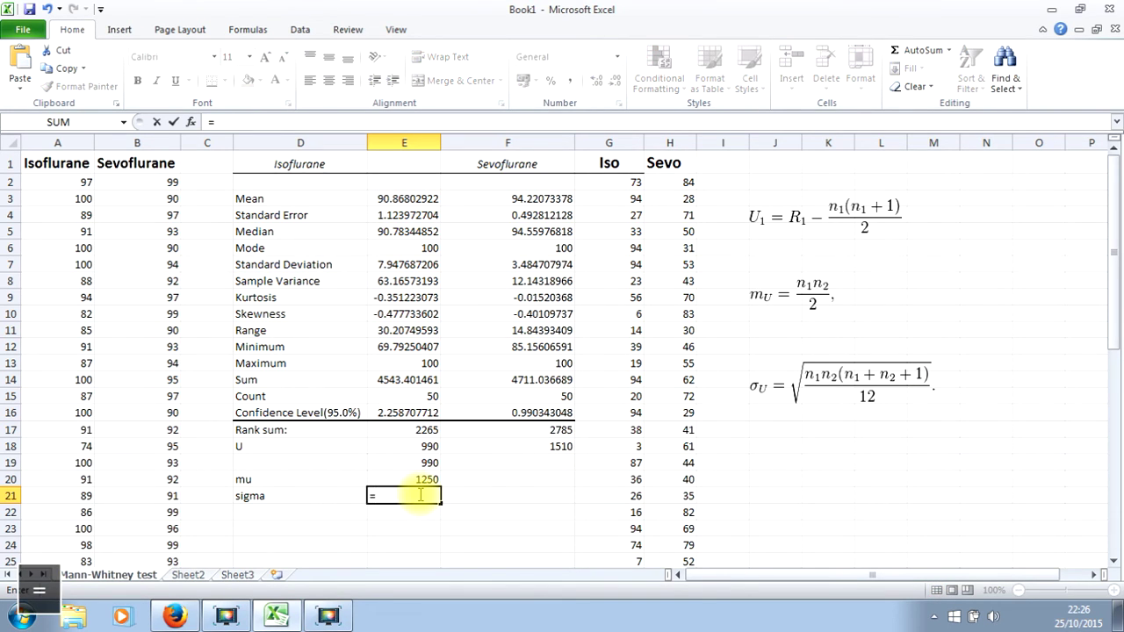
pyautogui.write('sqrt')
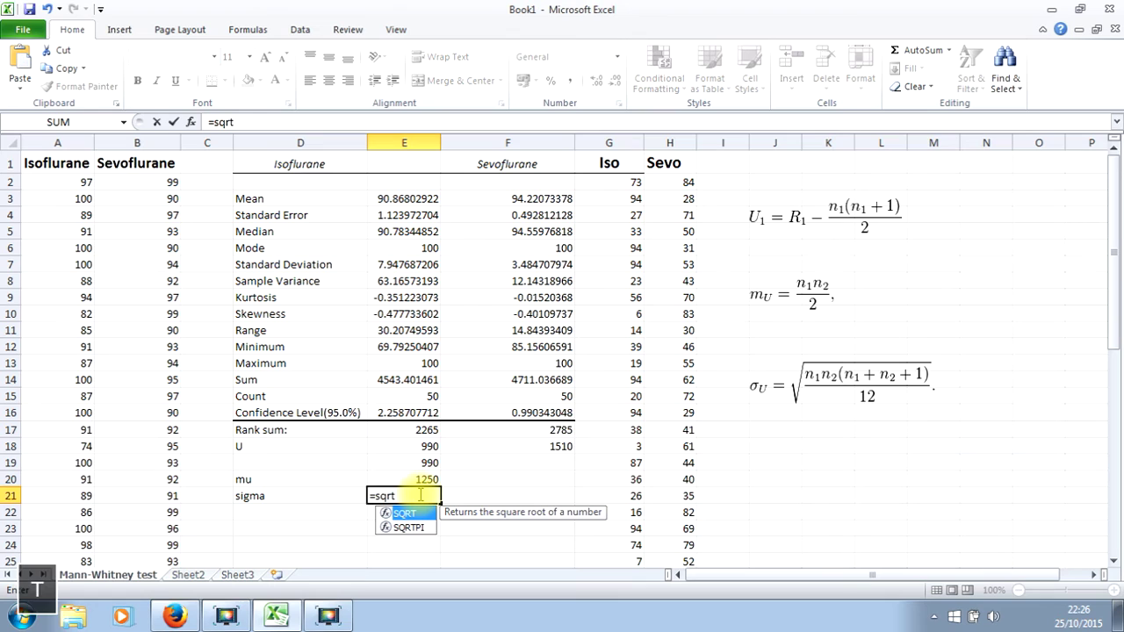
pyautogui.write('(')
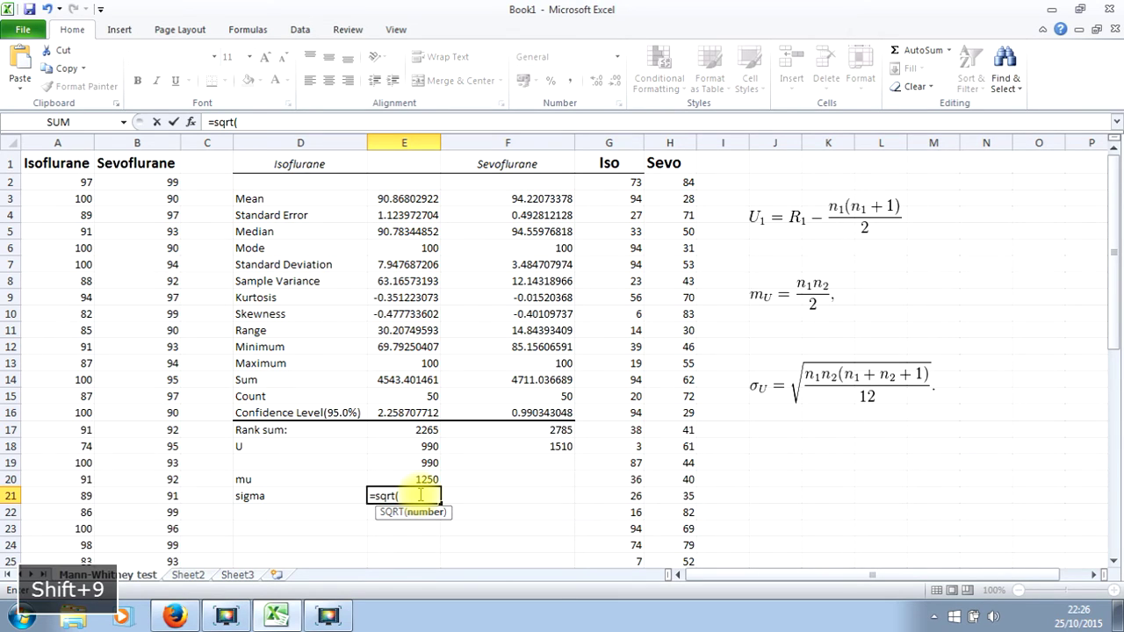
pyautogui.click(400, 396)
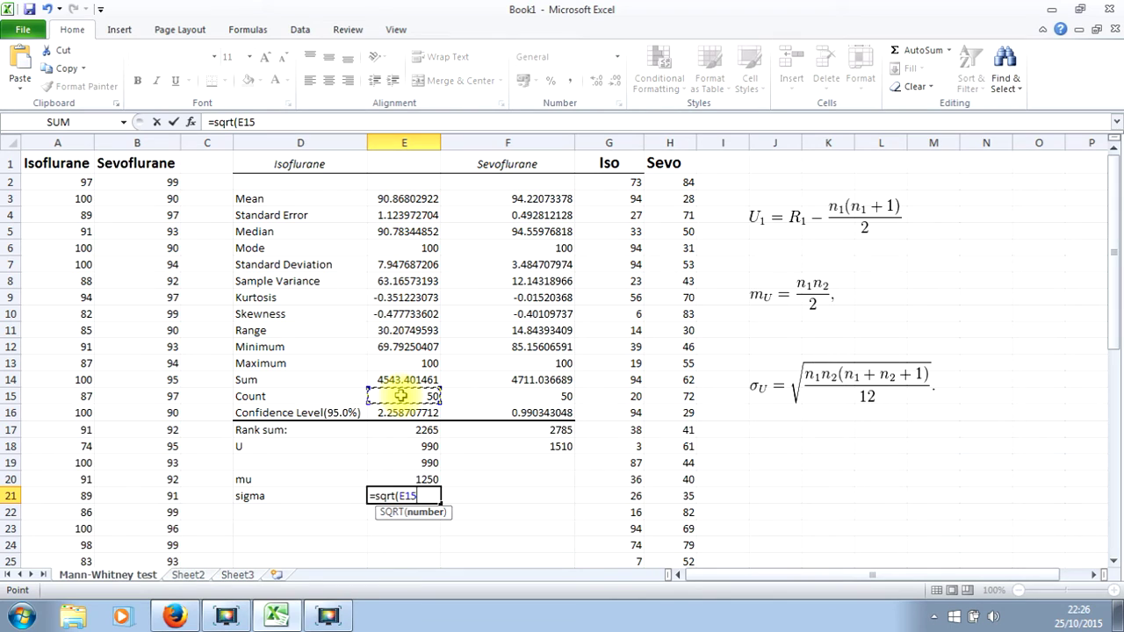
pyautogui.write('*')
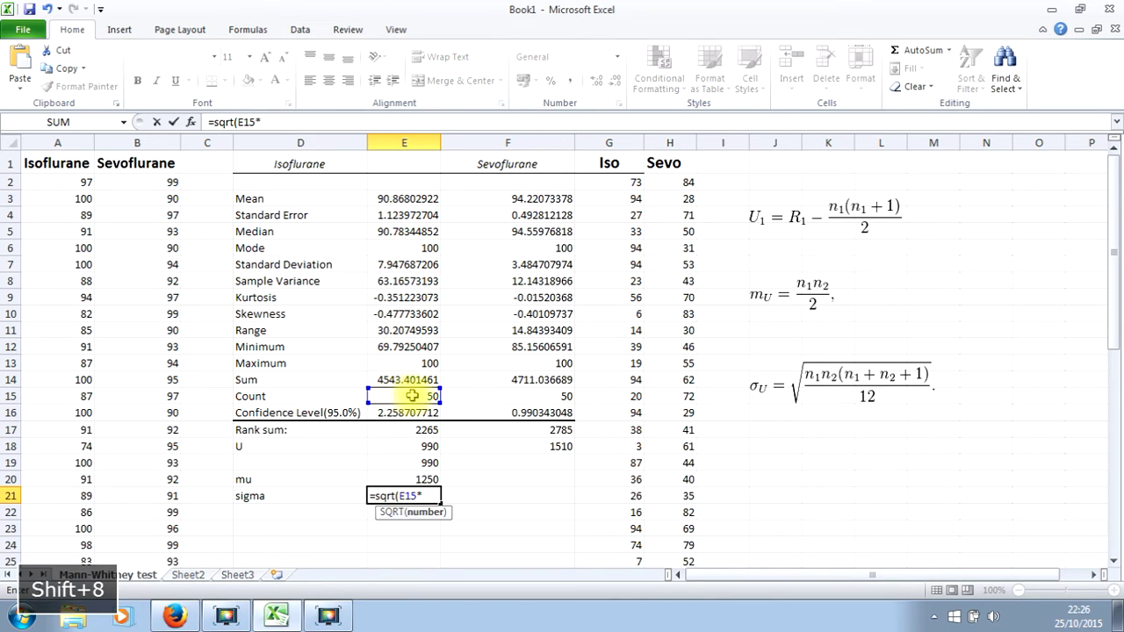
pyautogui.click(488, 397)
pyautogui.write('*')
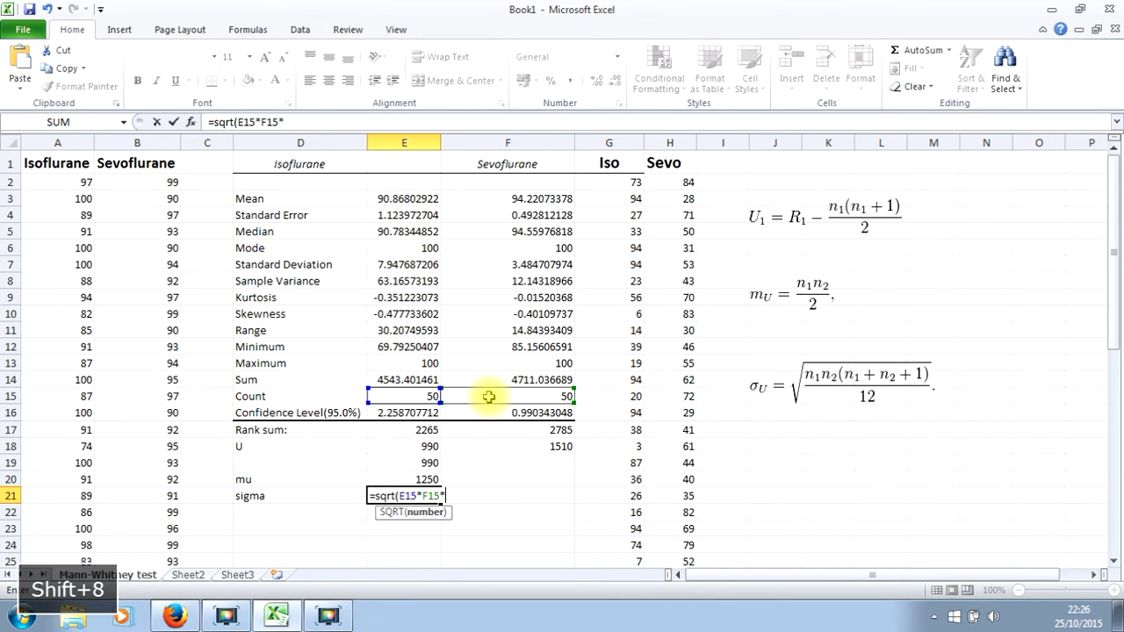
pyautogui.write('(')
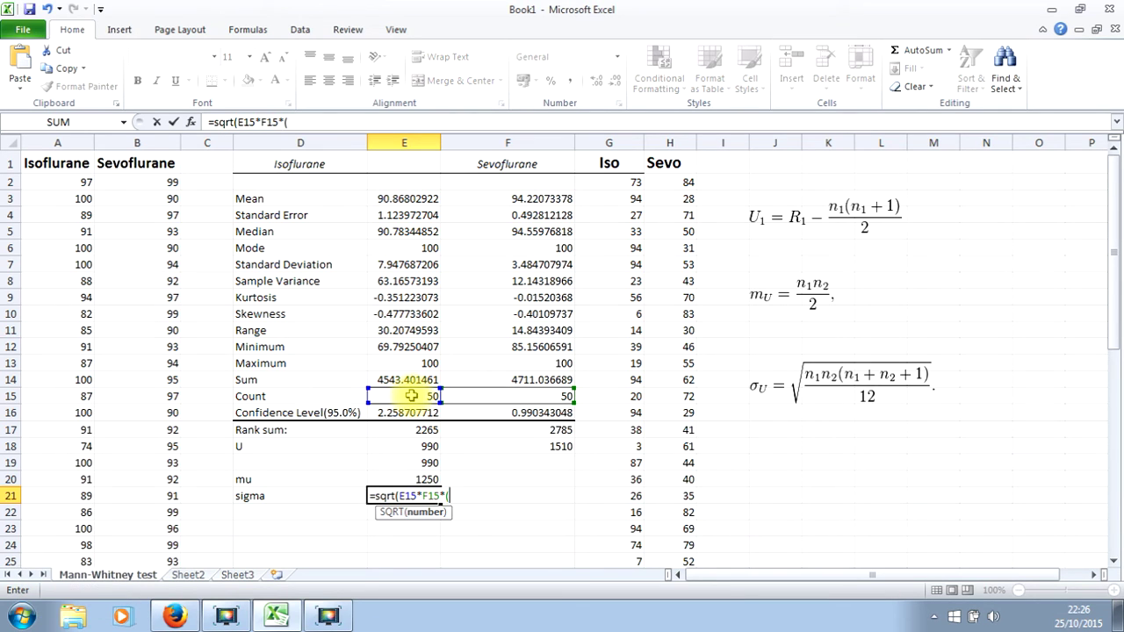
pyautogui.click(410, 396)
pyautogui.write('+')
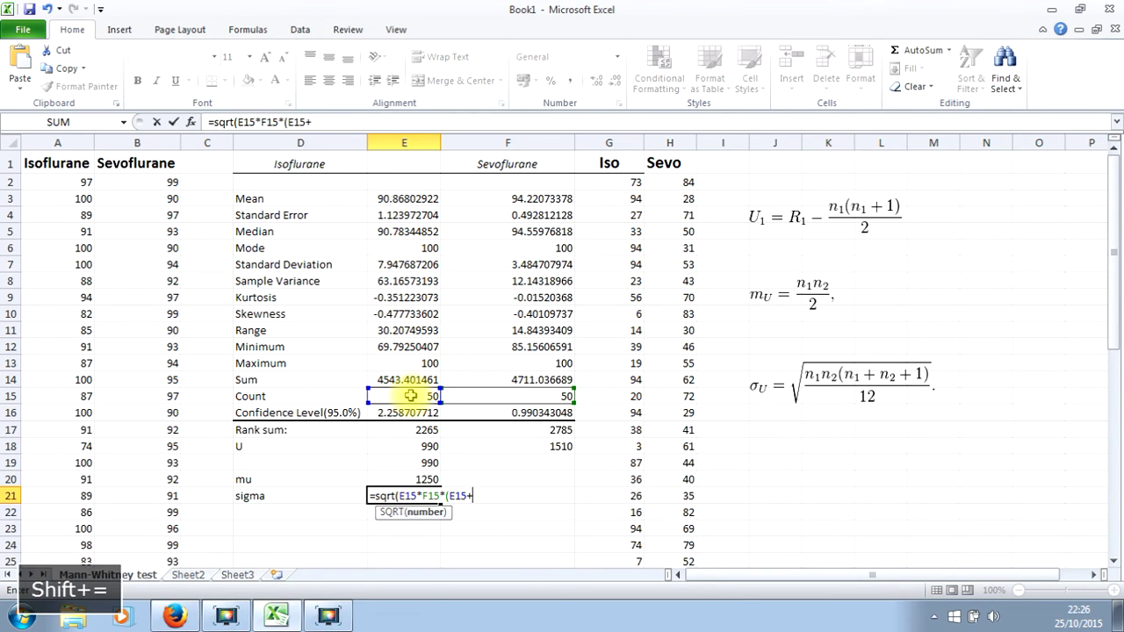
pyautogui.click(470, 398)
pyautogui.write('+')
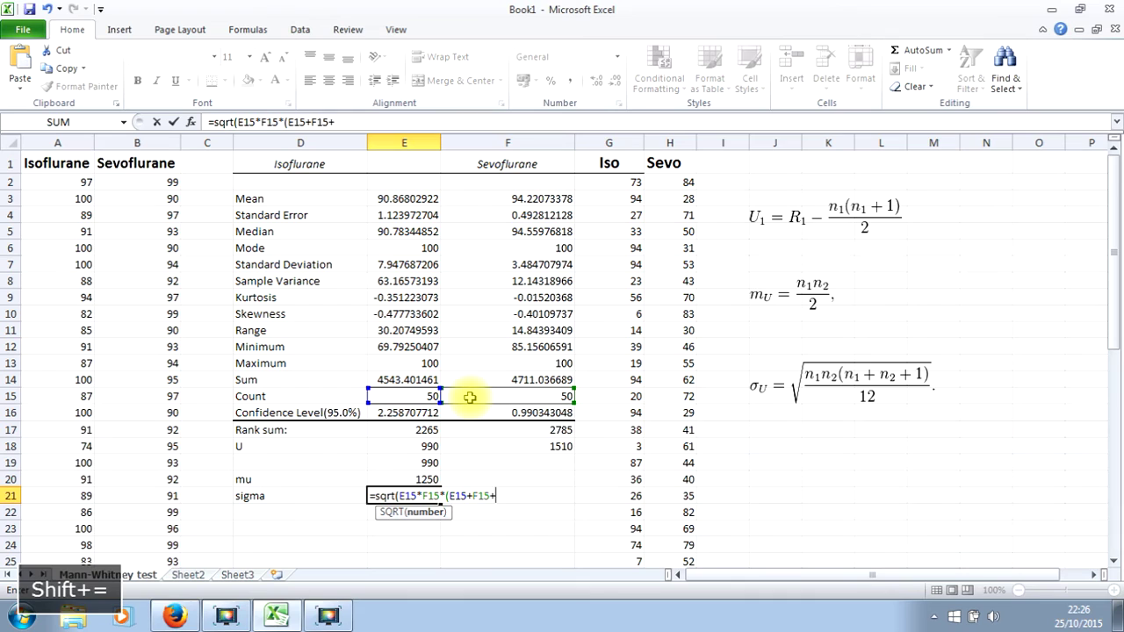
pyautogui.write('1')
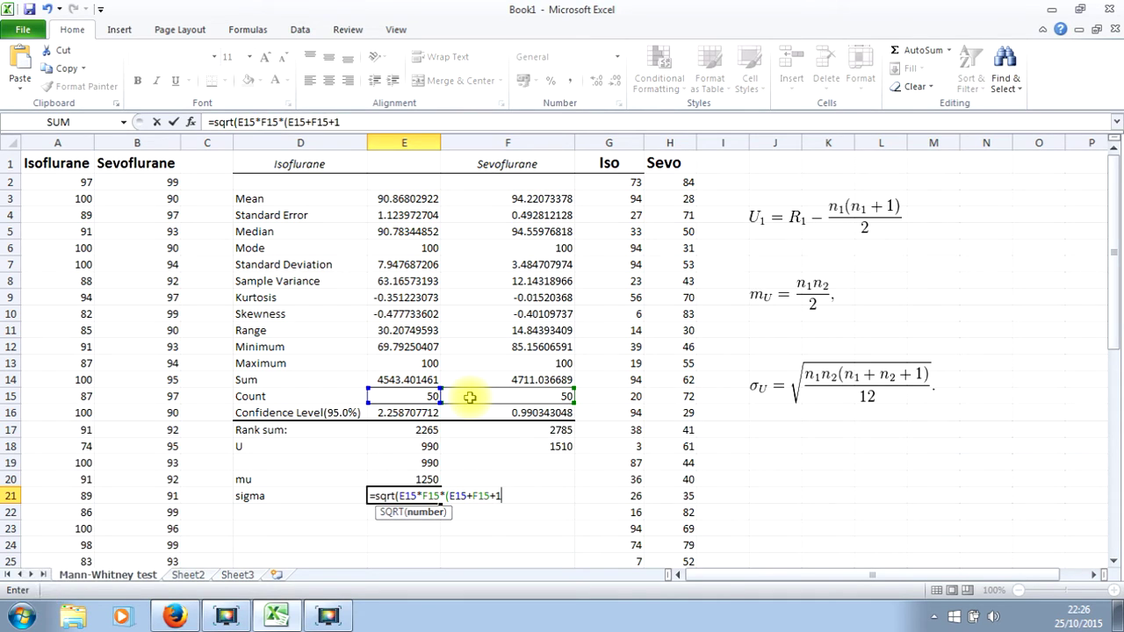
pyautogui.write(')/12)')
pyautogui.press('Return')
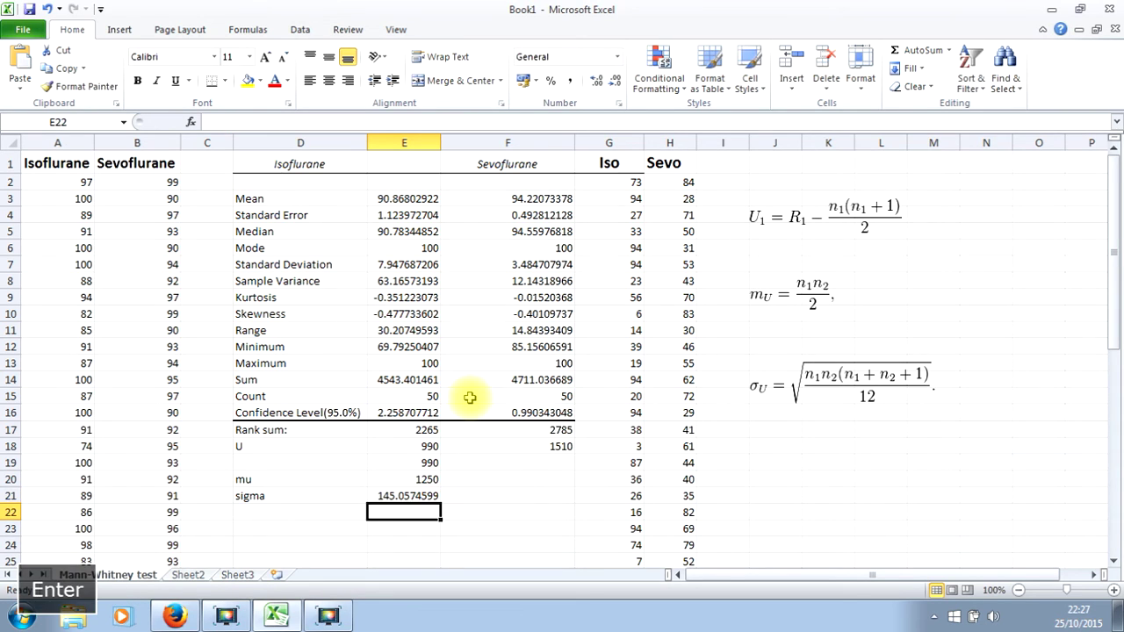
# - Review the minimum U, mu and sigma cells E19 to E21 and their formulas
pyautogui.press('Up')
pyautogui.press('Up')
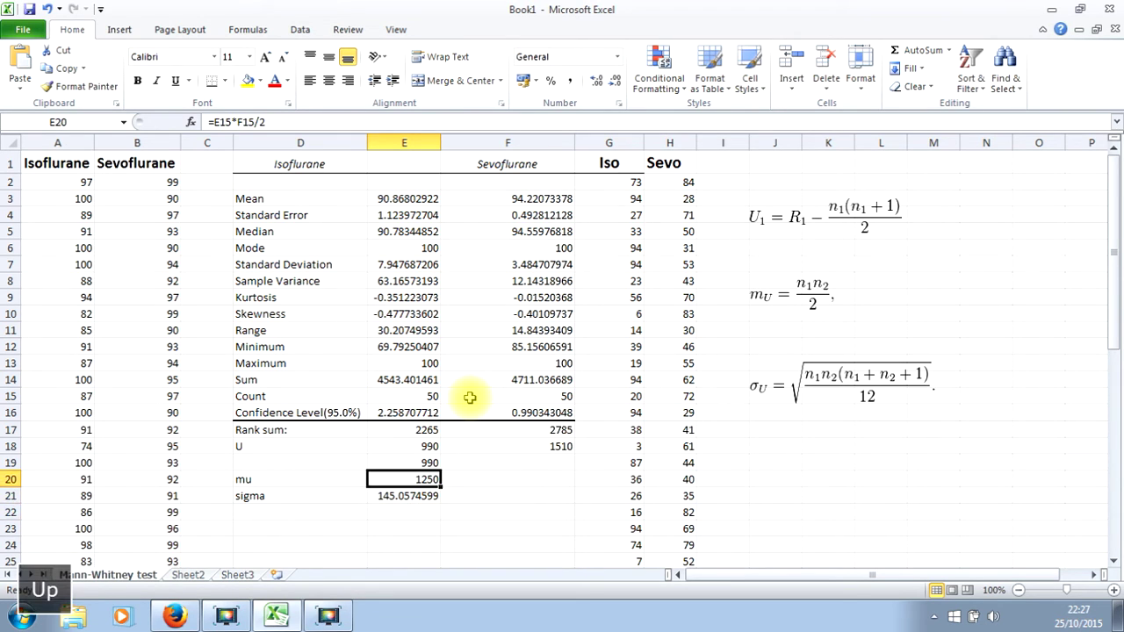
pyautogui.press('Down')
pyautogui.press('Up')
pyautogui.press('Up')
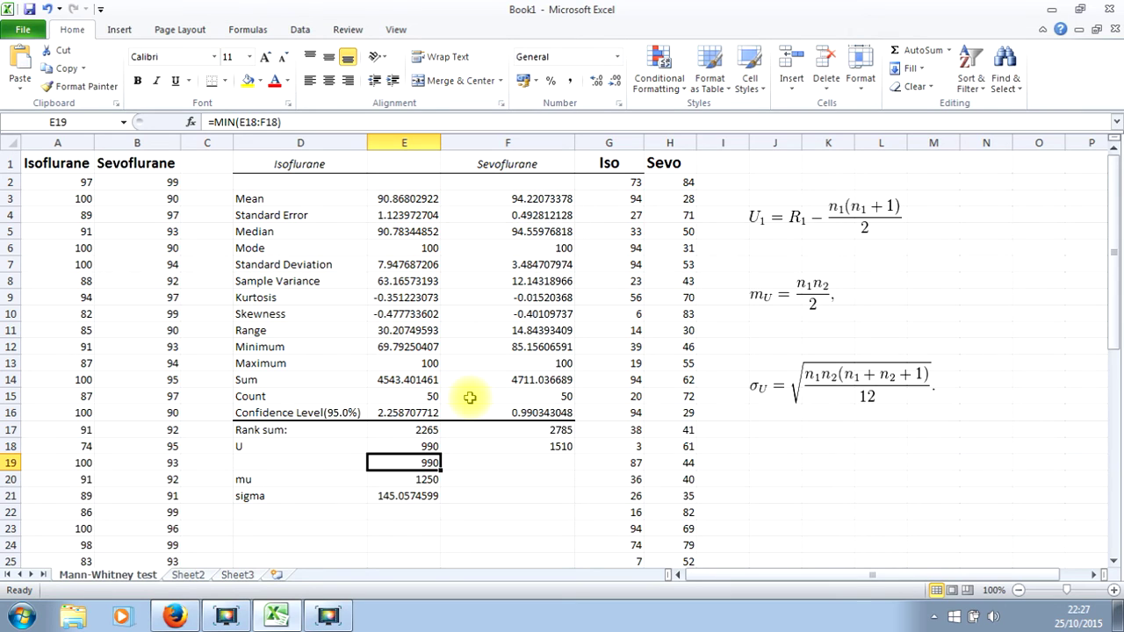
pyautogui.press('Down')
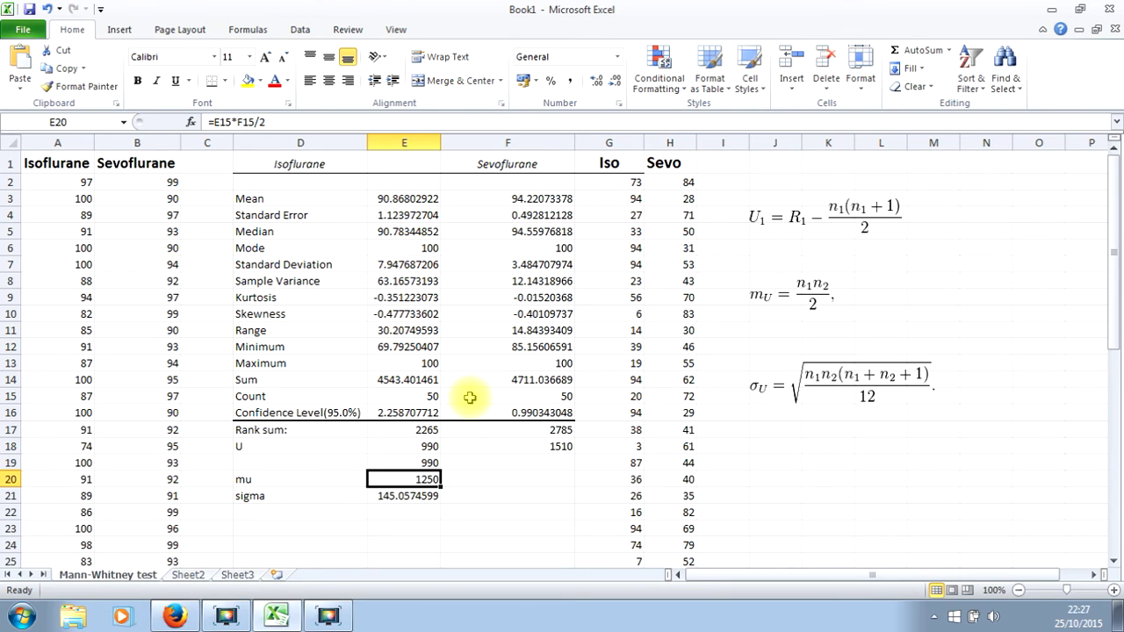
pyautogui.press('Down')
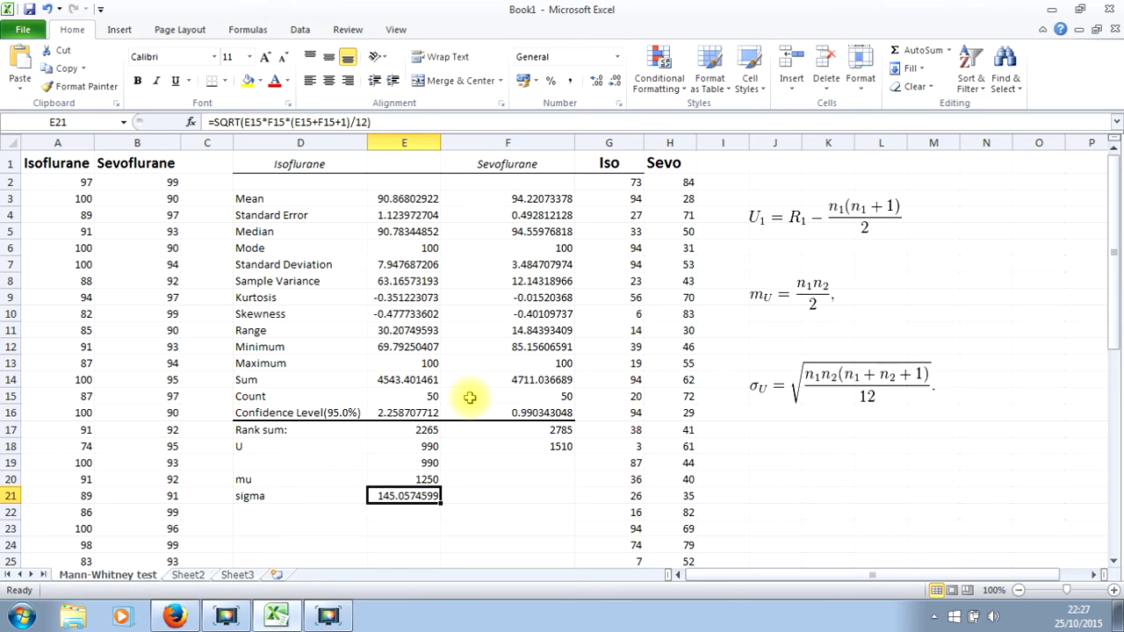
# - Enter the label "P =" in D23, leaving a blank row below sigma
pyautogui.press('Down')
pyautogui.press('Down')
pyautogui.press('Left')
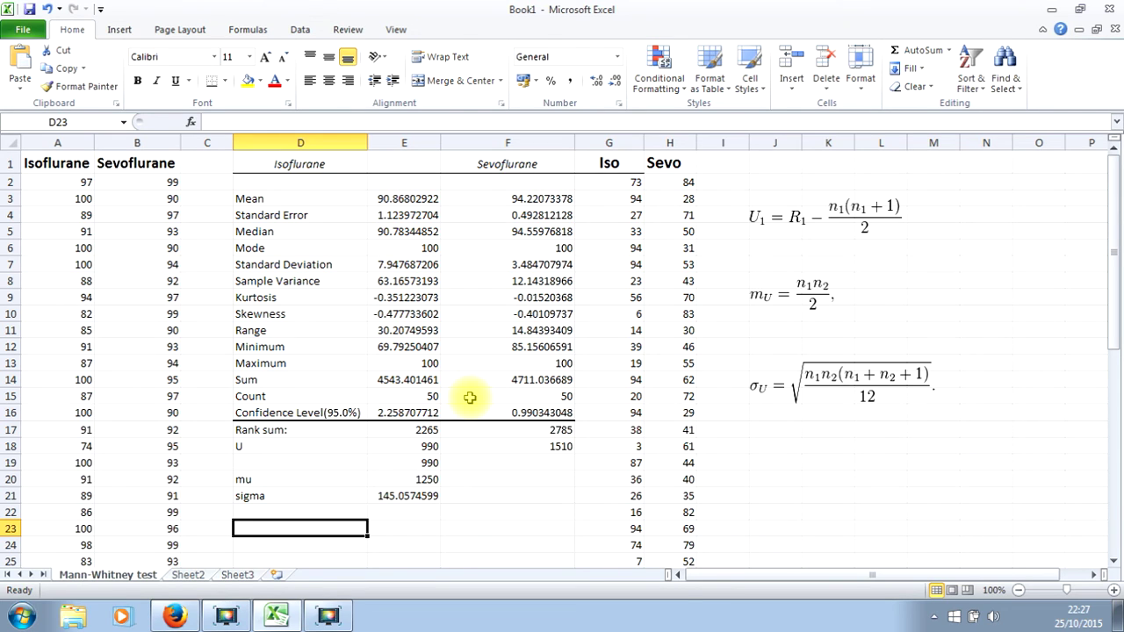
pyautogui.write('P =')
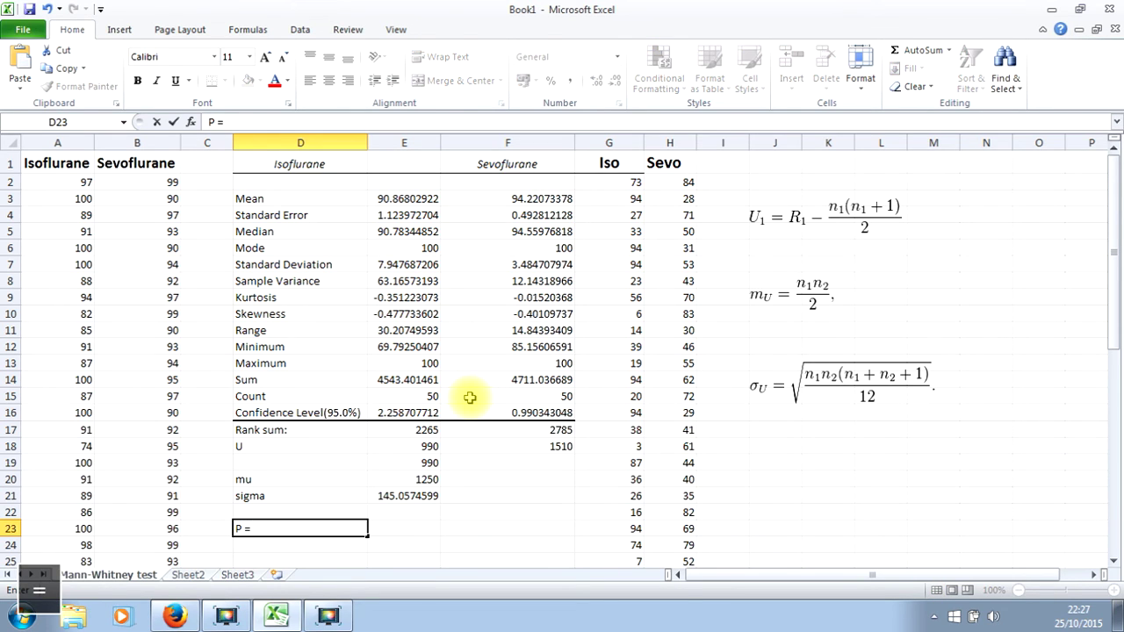
pyautogui.press('Right')
# - Enter =NORM.DIST(E19,E20,E21,TRUE) in E23 to compute the P value from U, mu and sigma, and review the formula
pyautogui.write('=')
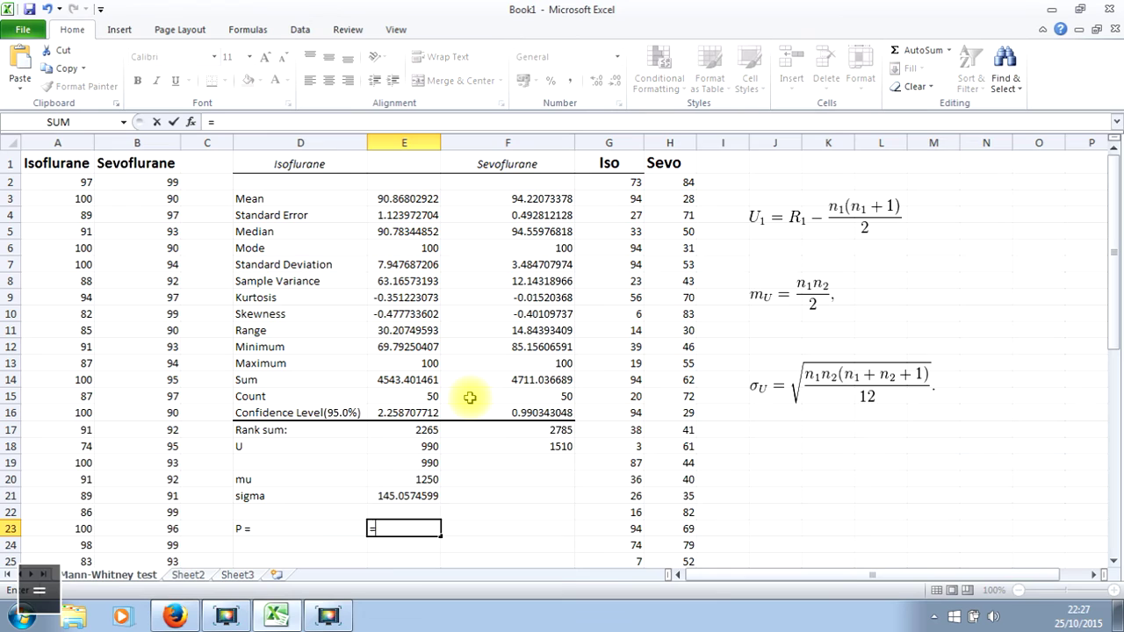
pyautogui.write('no')
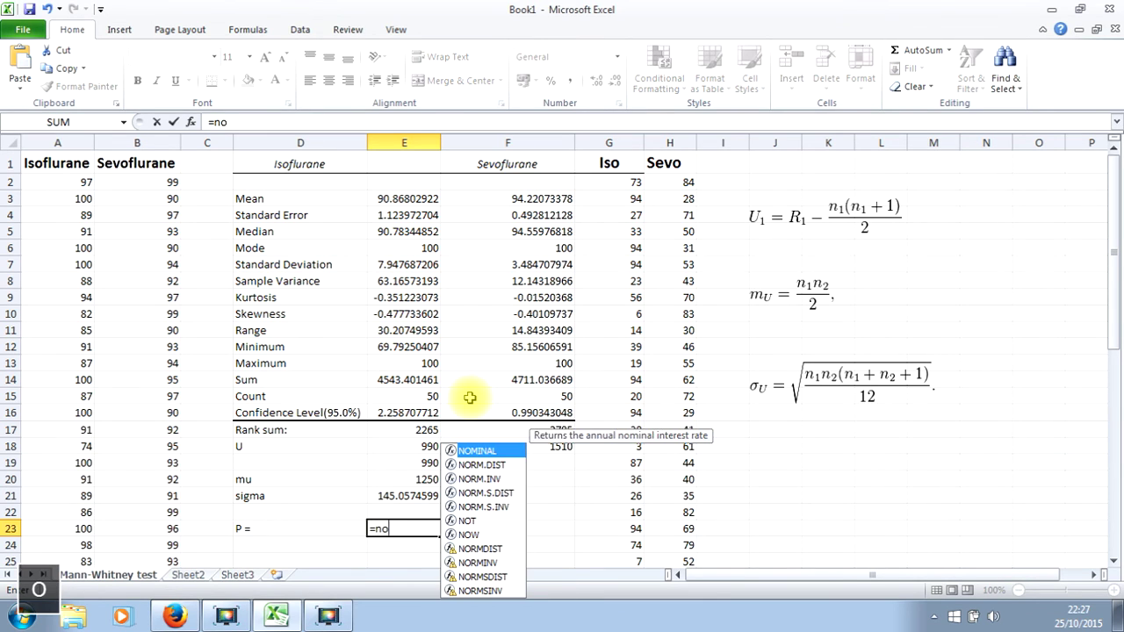
pyautogui.write('r')
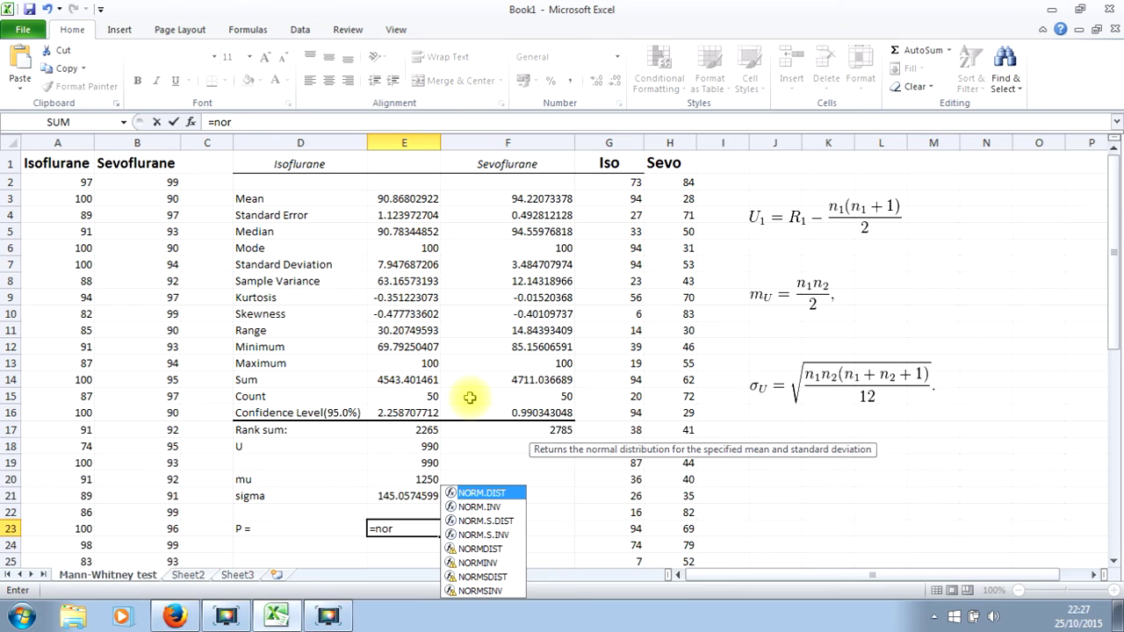
pyautogui.press('Tab')
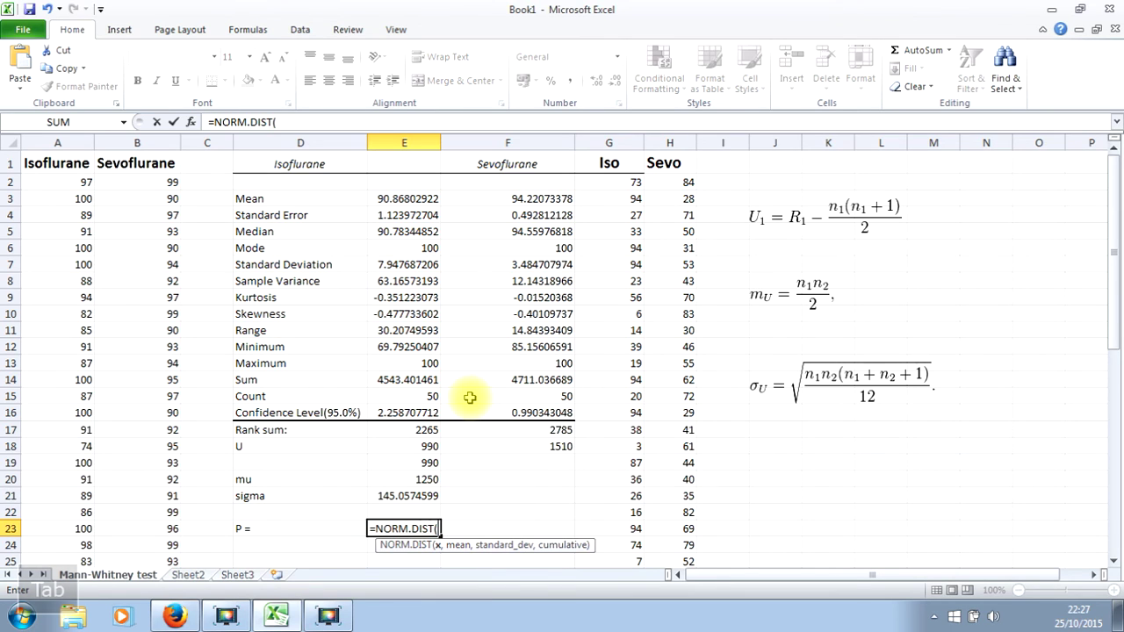
pyautogui.click(404, 464)
pyautogui.write(',')
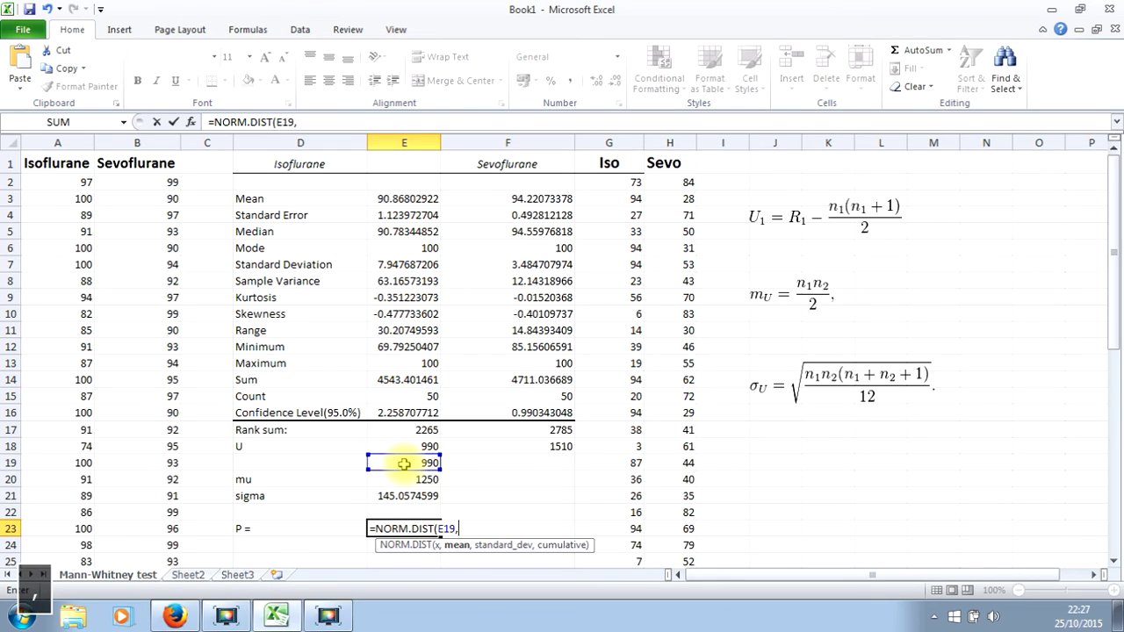
pyautogui.click(404, 479)
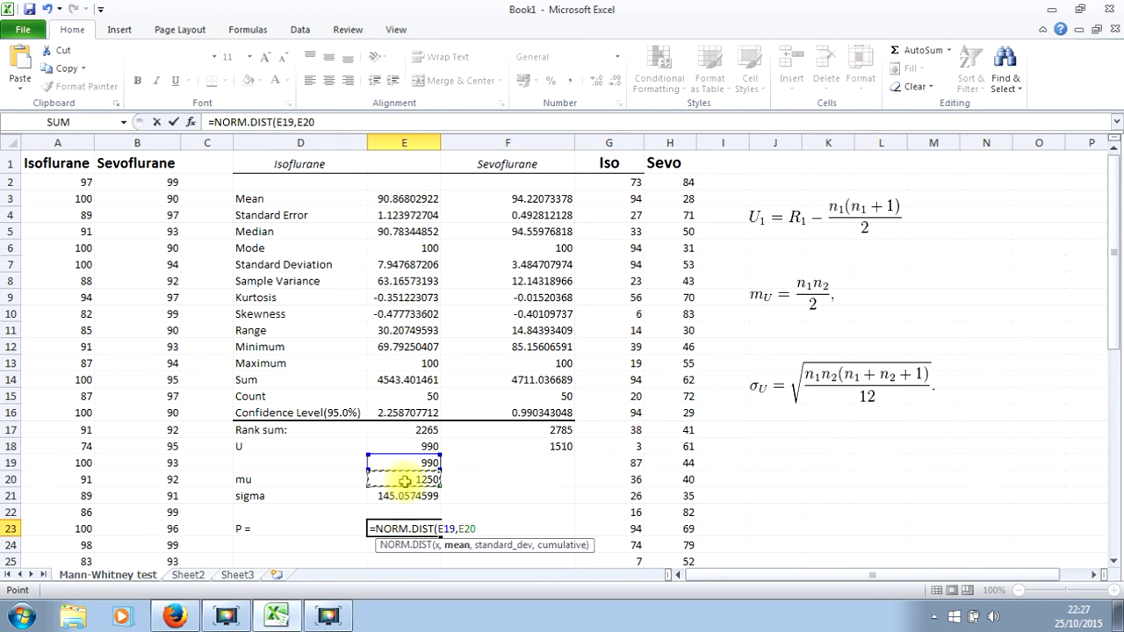
pyautogui.write(',')
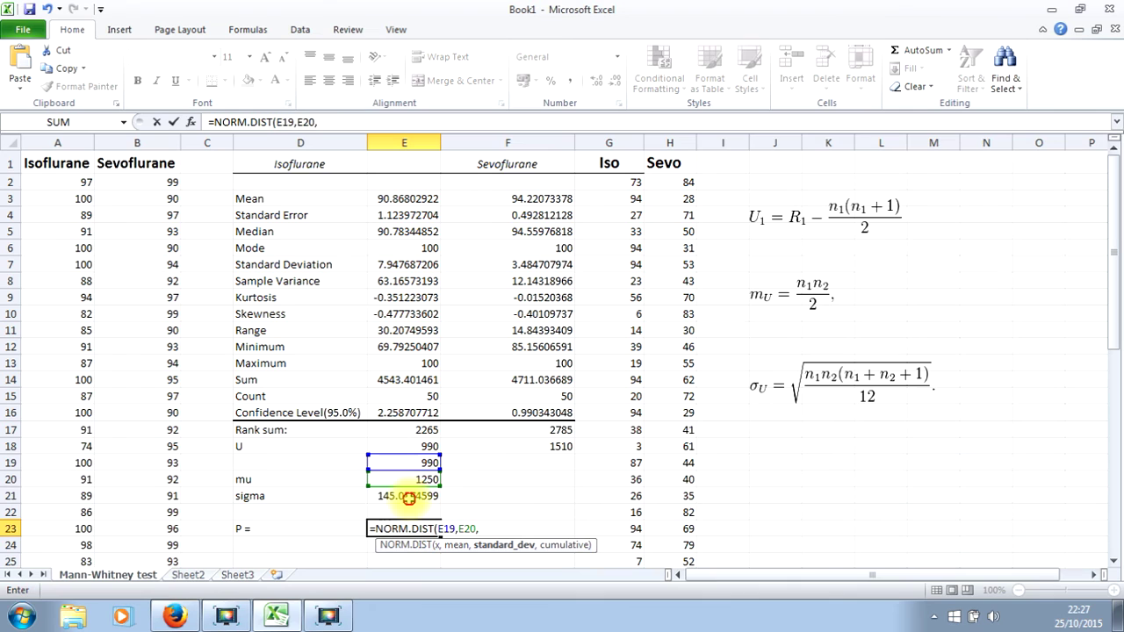
pyautogui.click(408, 497)
pyautogui.write(',')
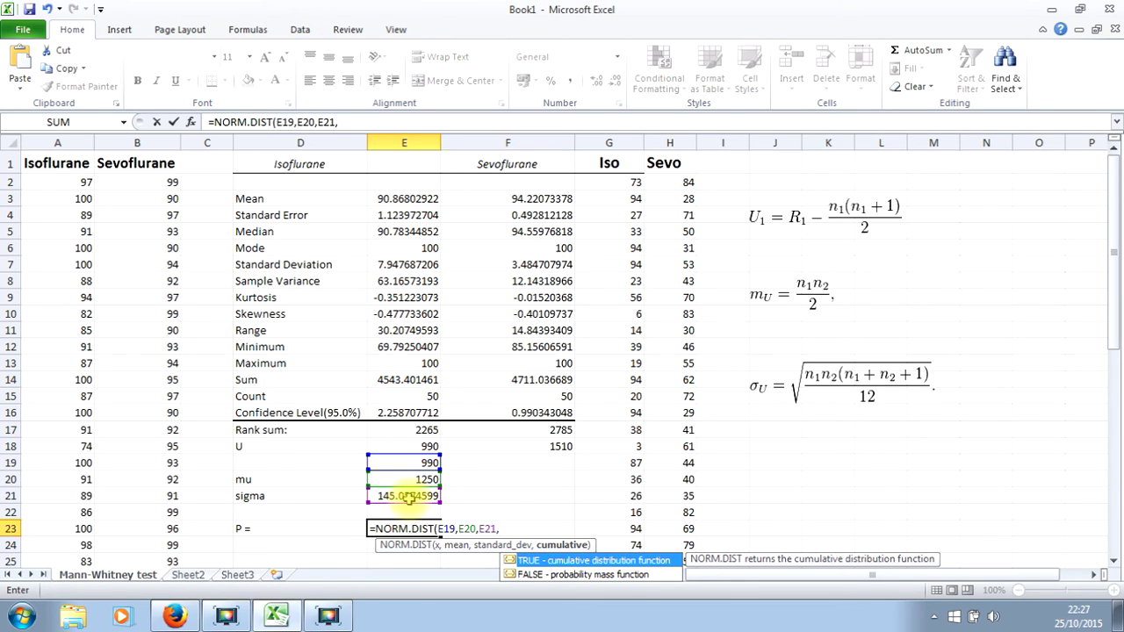
pyautogui.press('Tab')
pyautogui.write(')')
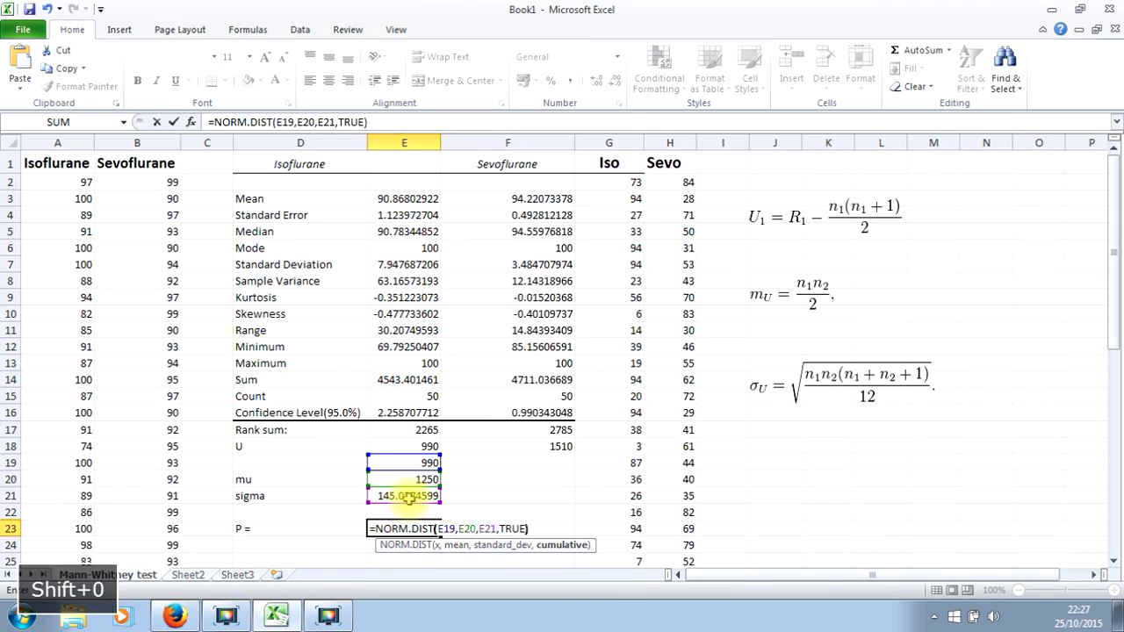
pyautogui.press('Return')
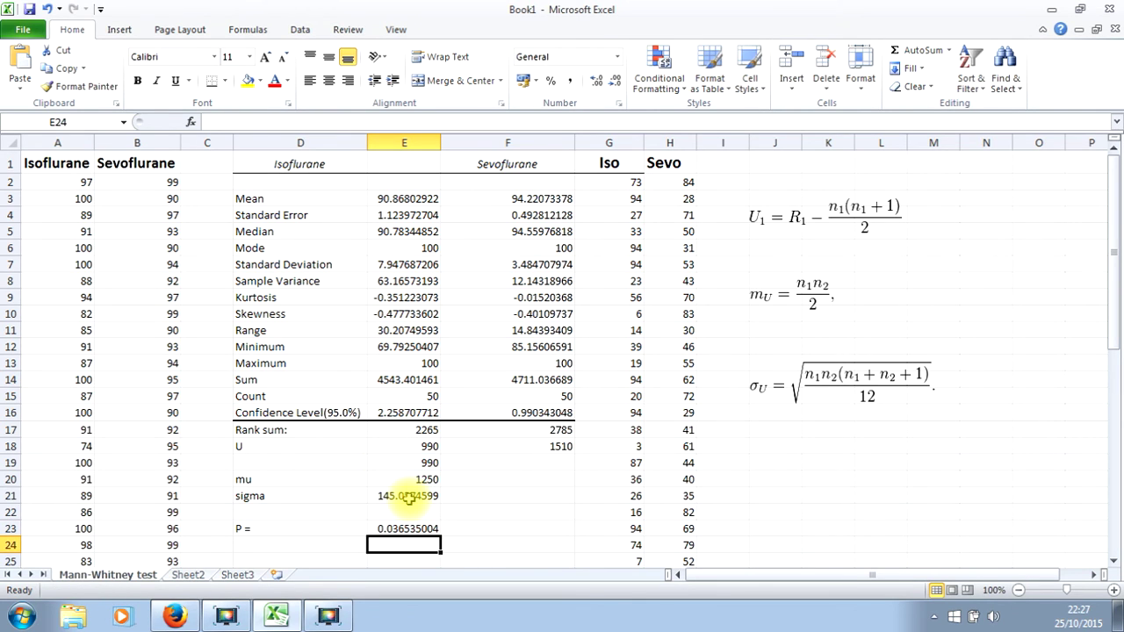
pyautogui.press('Up')
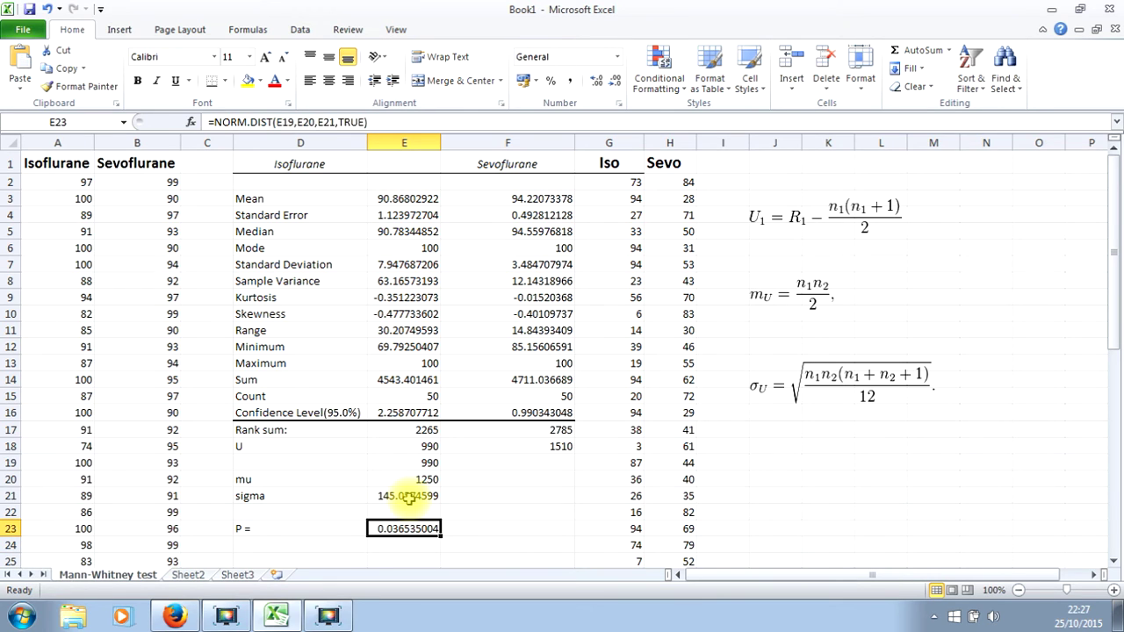
# - Enter the label "T: P =" in D24, directly below the Mann-Whitney P label
pyautogui.press('Down')
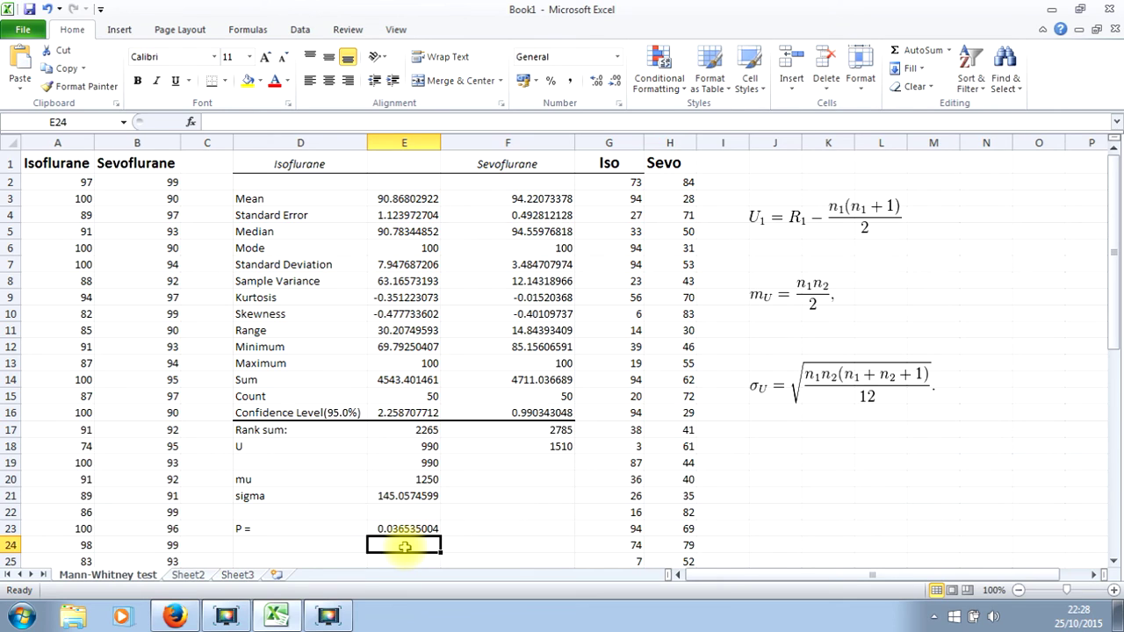
pyautogui.click(299, 546)
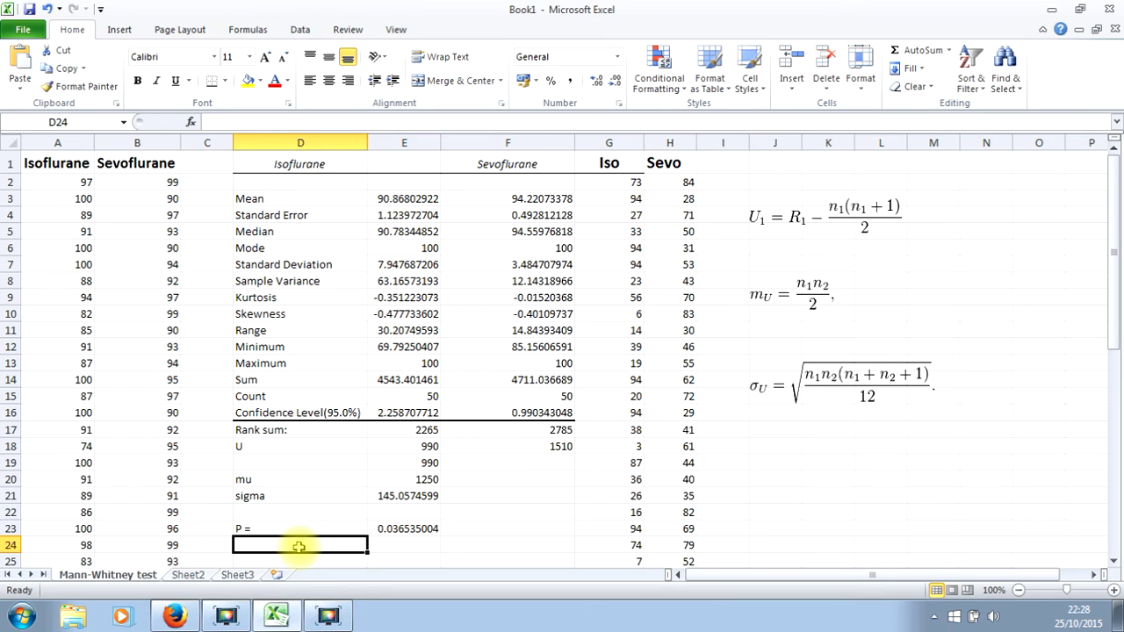
pyautogui.write('T')
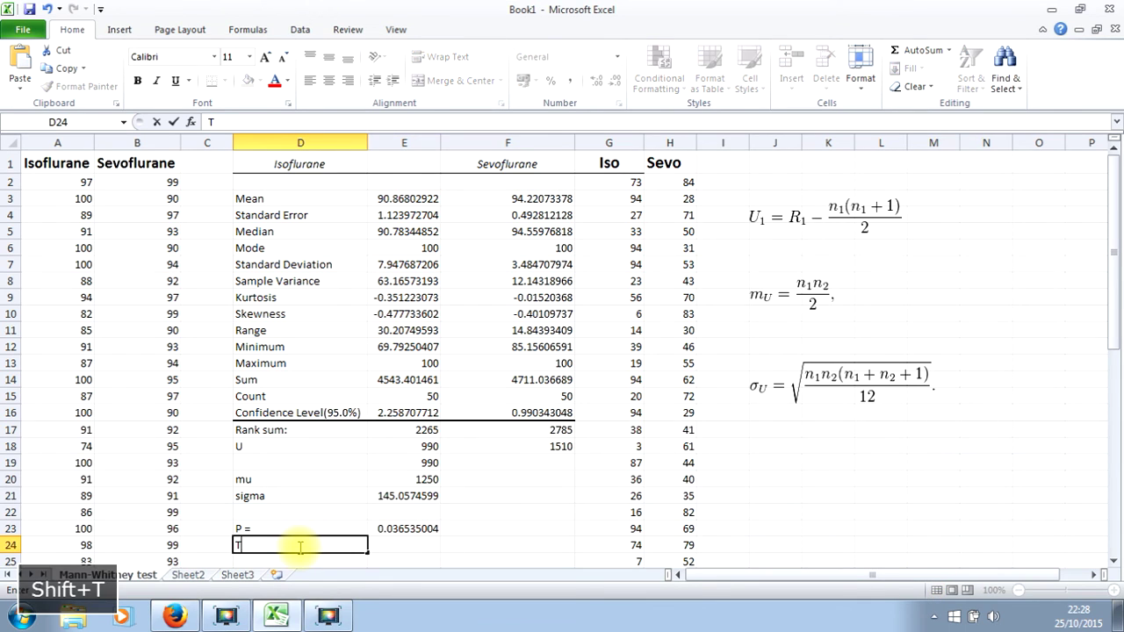
pyautogui.write(': P =')
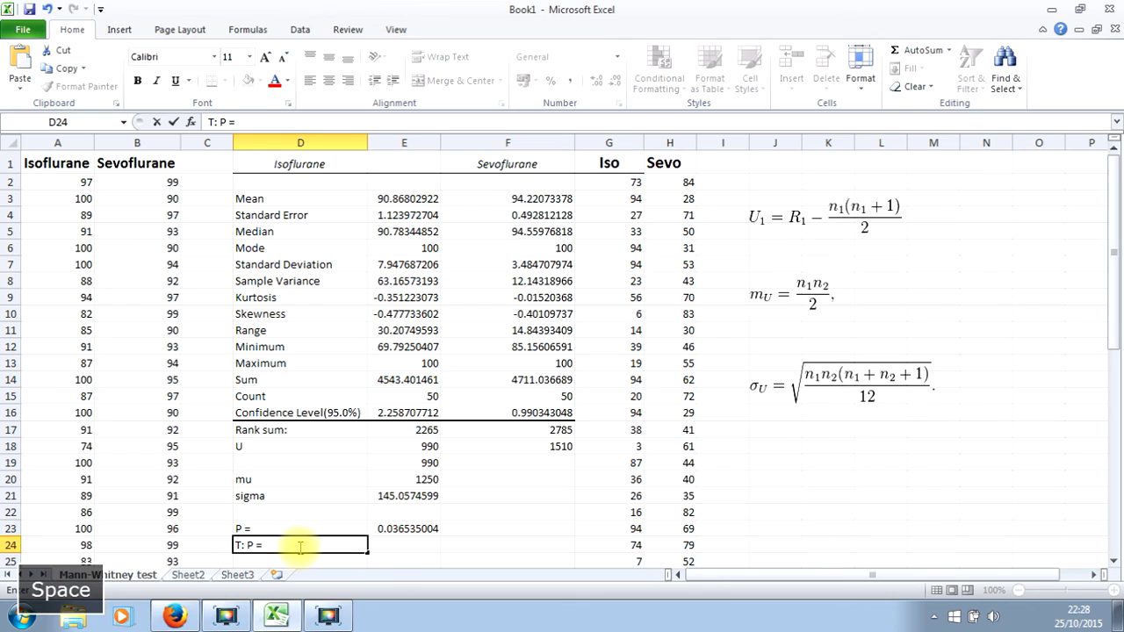
# - Enter =T.TEST(A:A,B:B,2,3) in E24 for a two-tailed, unequal-variance t-test of the Isoflurane and Sevoflurane columns
pyautogui.press('Right')
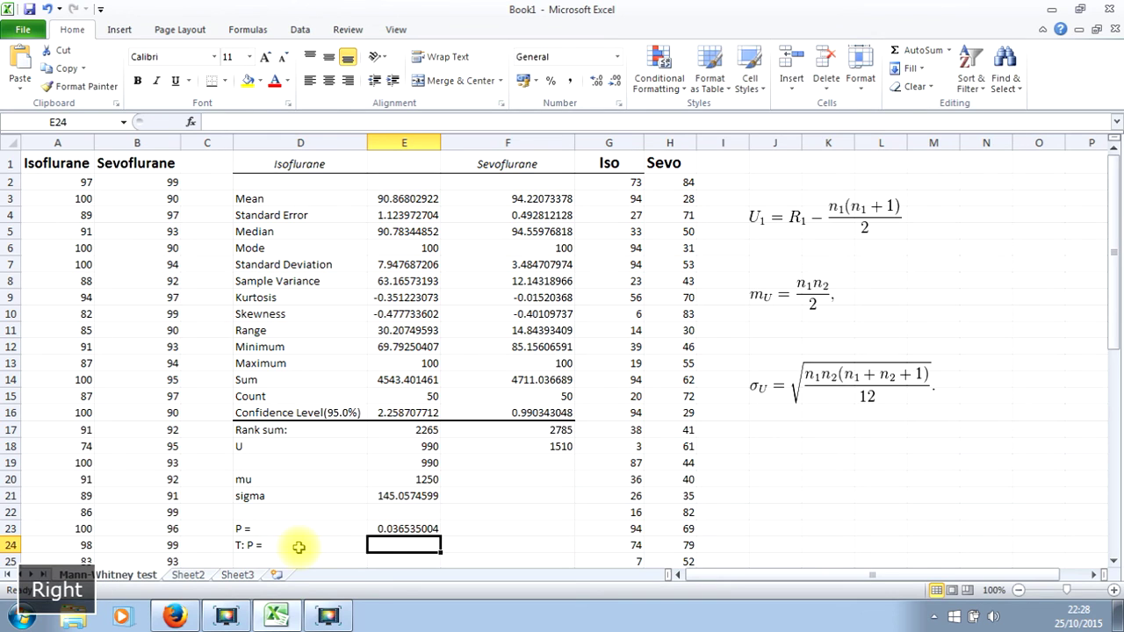
pyautogui.write('=t')
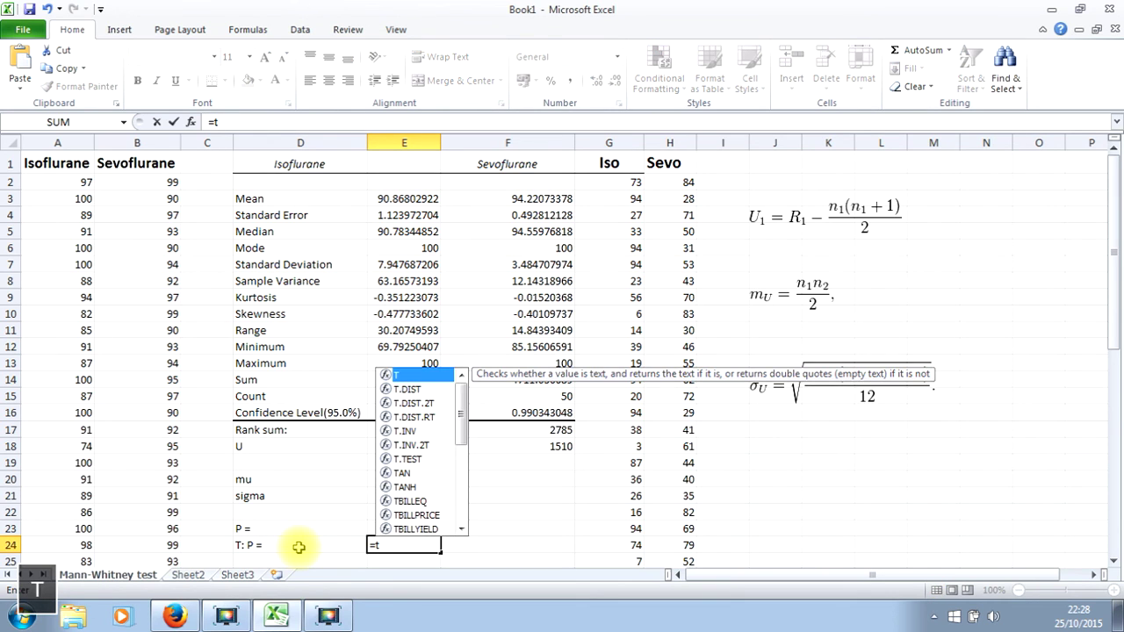
pyautogui.write('.t')
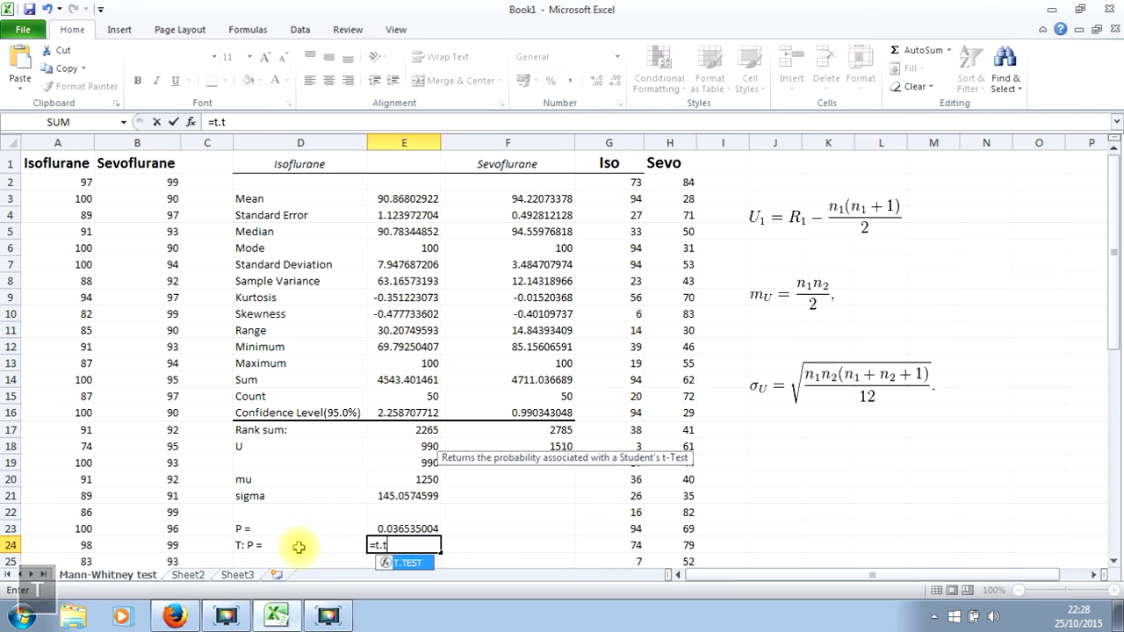
pyautogui.press('Tab')
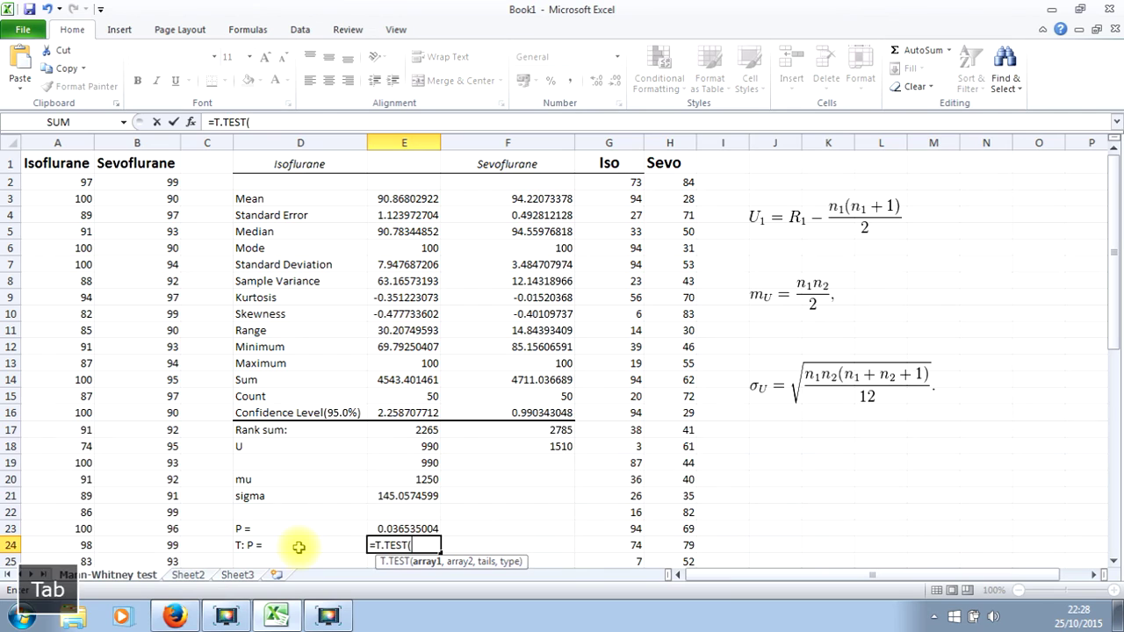
pyautogui.click(65, 139)
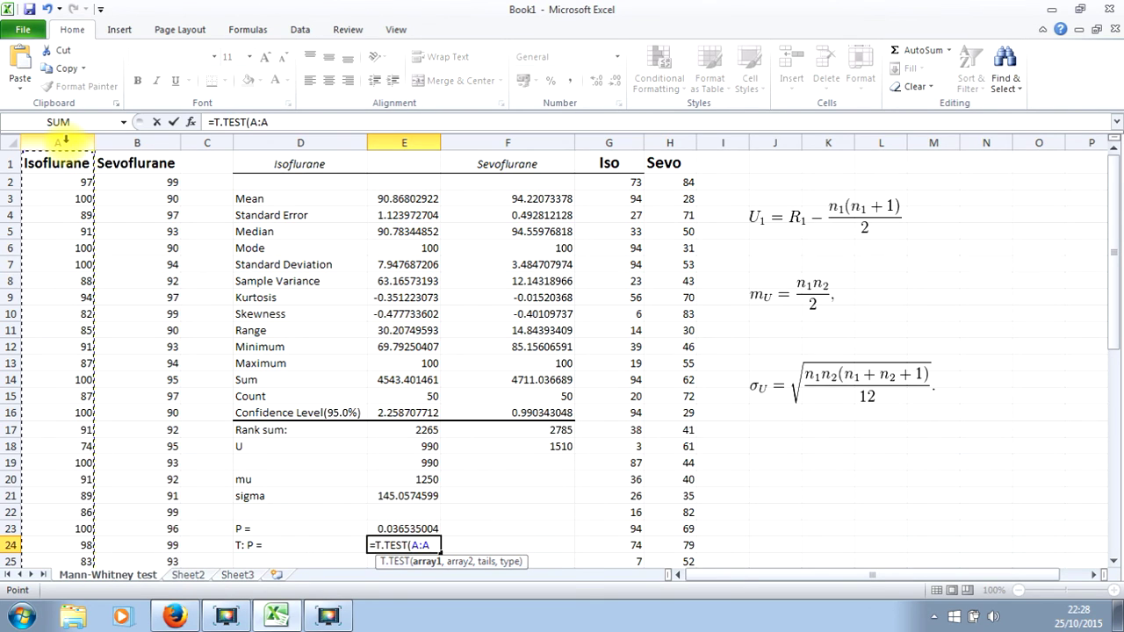
pyautogui.write(',')
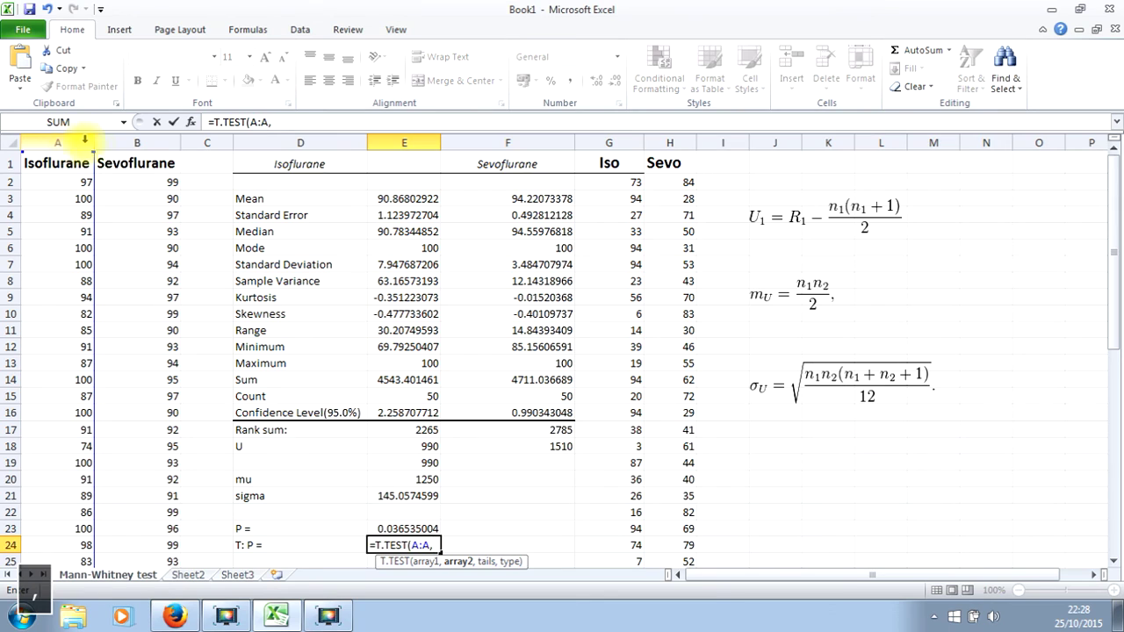
pyautogui.click(118, 139)
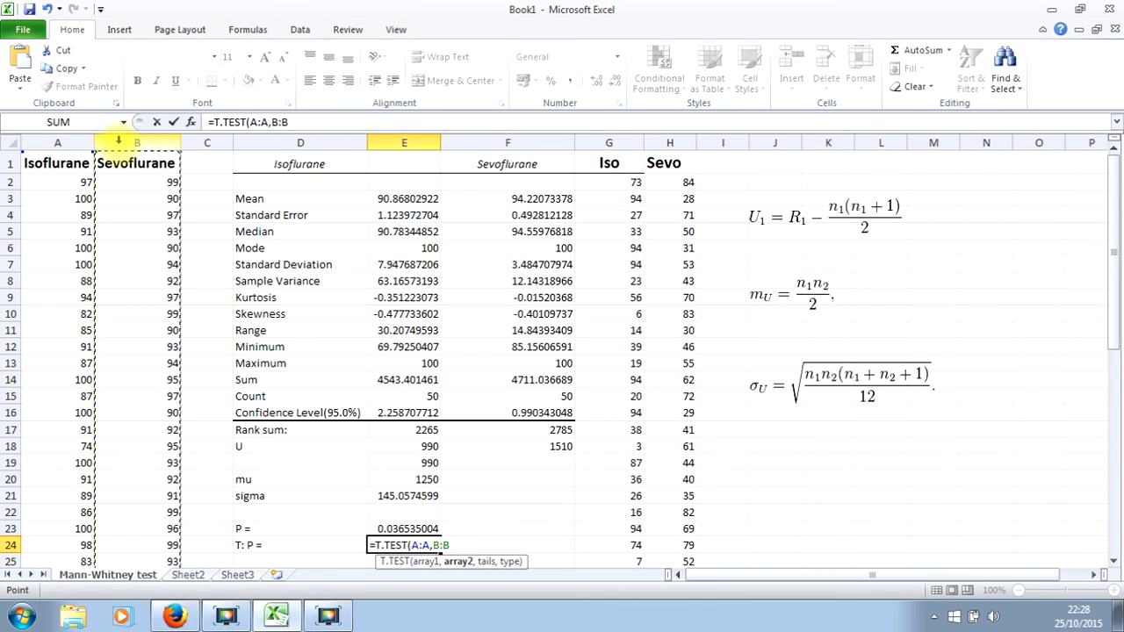
pyautogui.write(',')
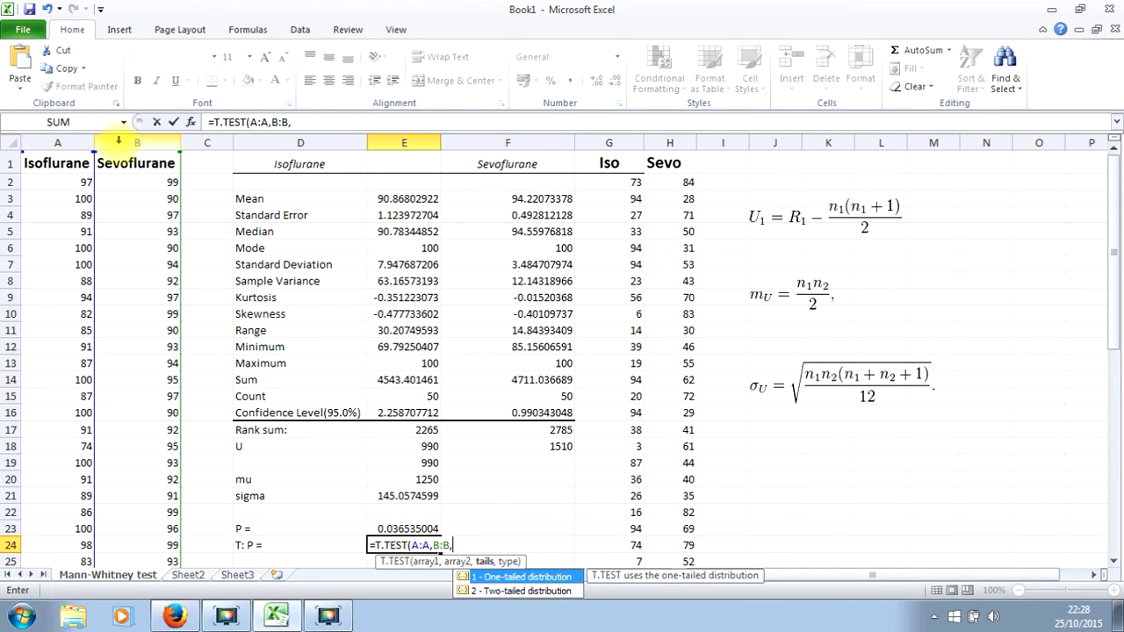
pyautogui.press('Down')
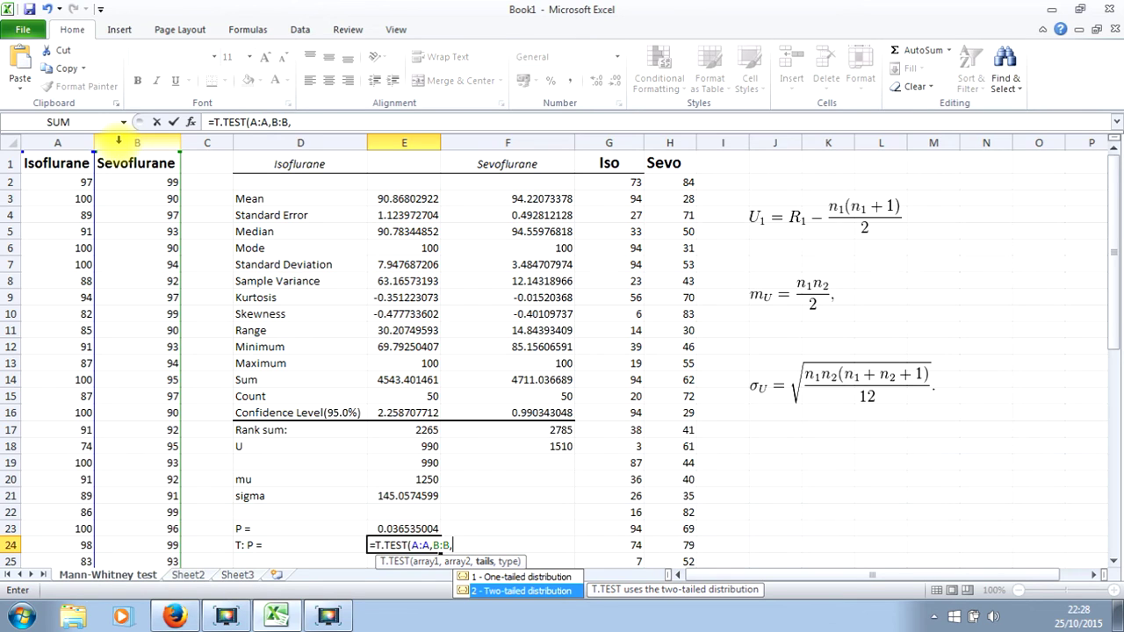
pyautogui.press('Tab')
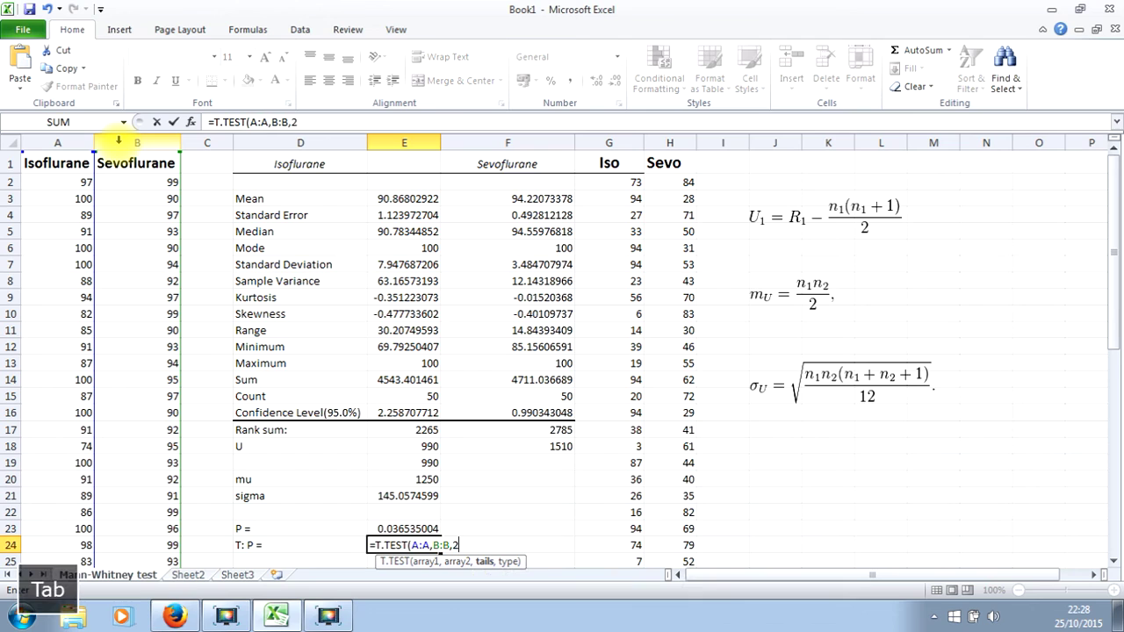
pyautogui.write(',')
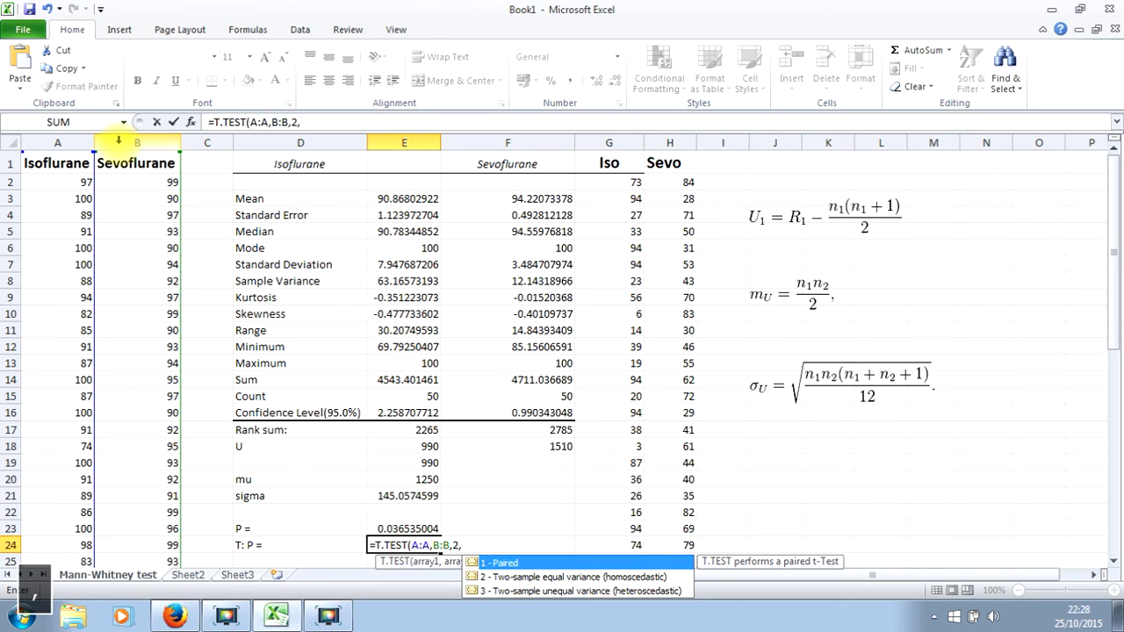
pyautogui.press('Down')
pyautogui.press('Down')
pyautogui.press('Tab')
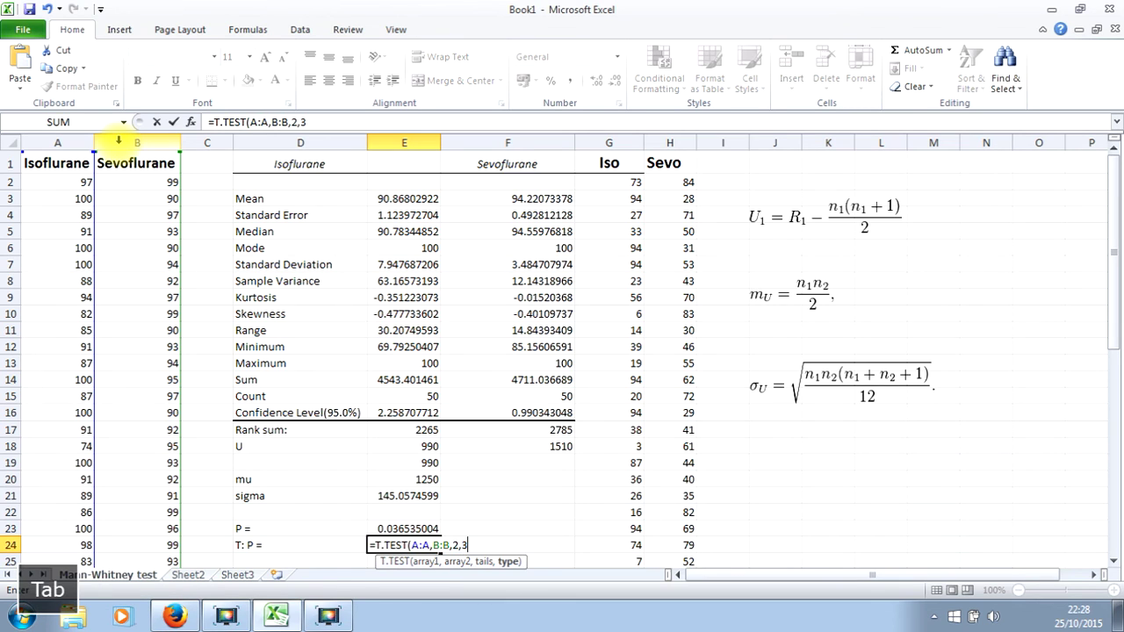
pyautogui.write(')')
pyautogui.press('Return')
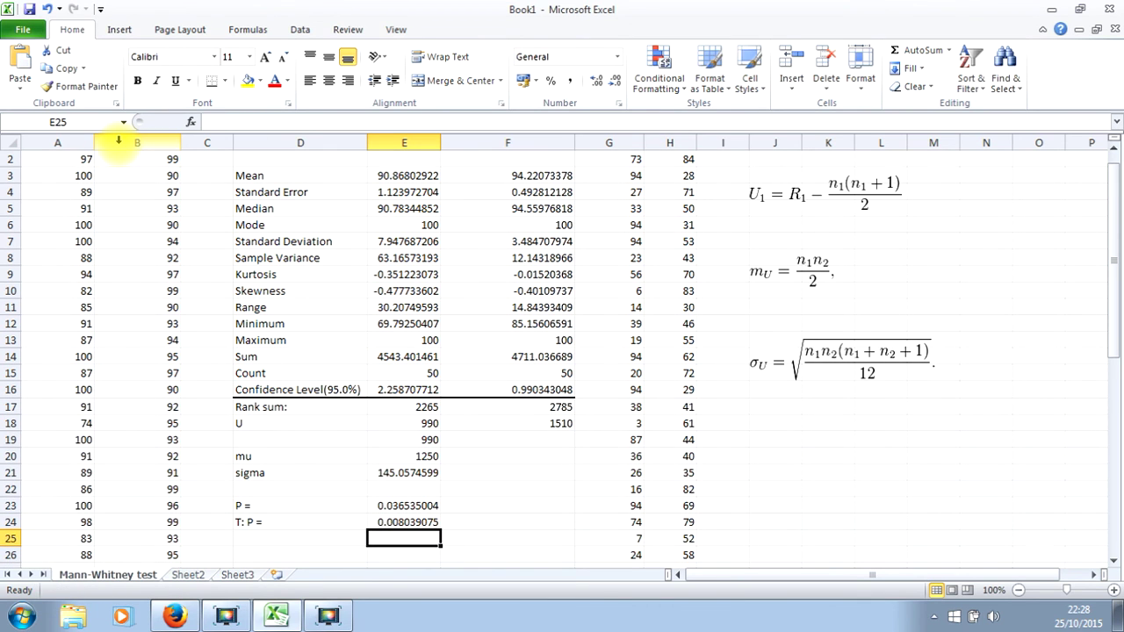
# - Compare the Mann-Whitney P value in E23 with the t-test P value in E24
pyautogui.press('Up')
pyautogui.press('Up')
pyautogui.press('Down')
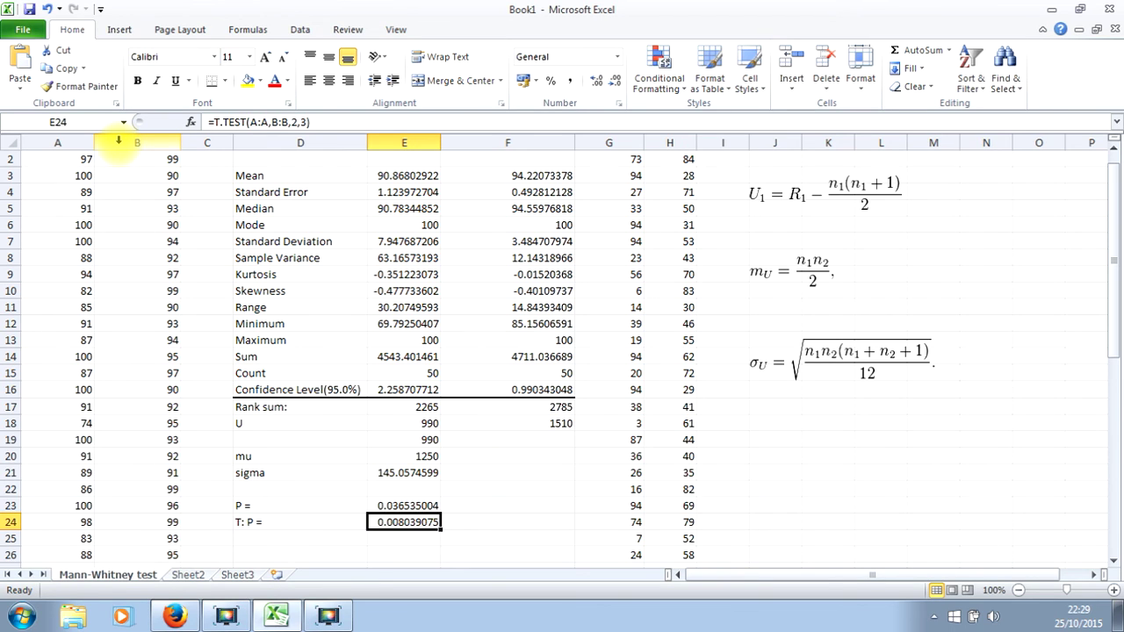
pyautogui.press('Up')
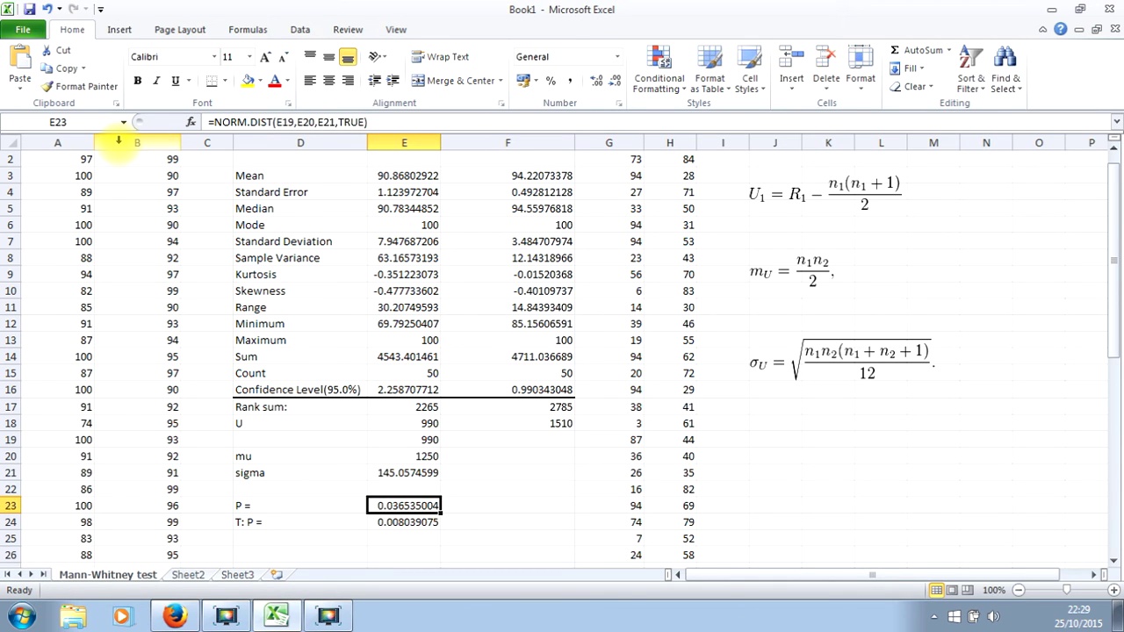
pyautogui.press('Down')
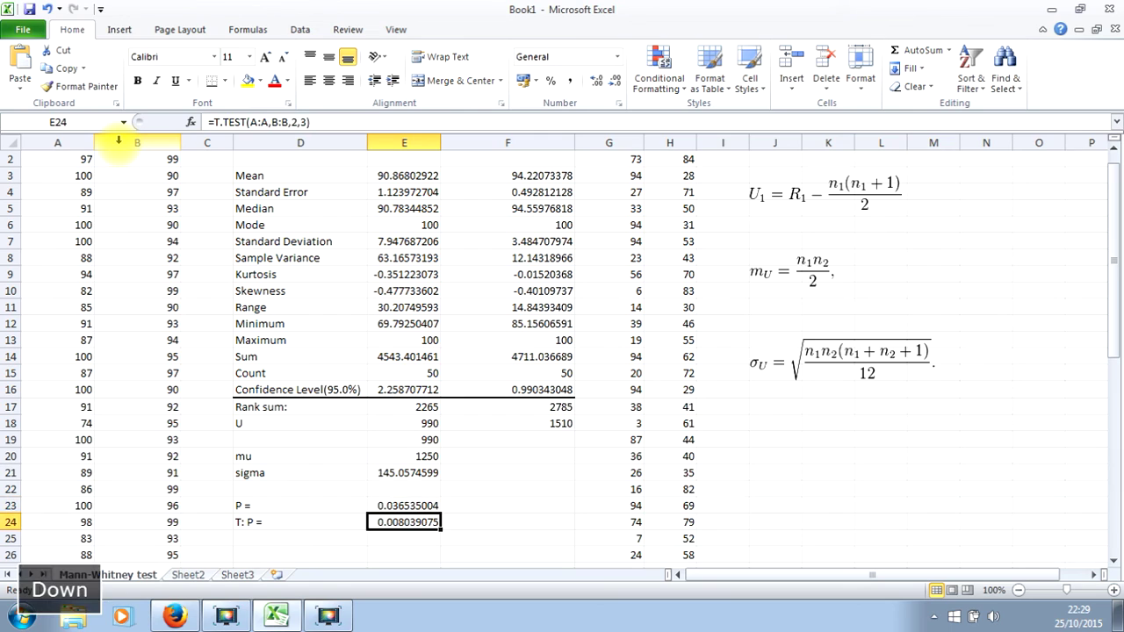
# - Highlight the Mann-Whitney P label and value in D23:E23 with a yellow fill
pyautogui.press('Up')
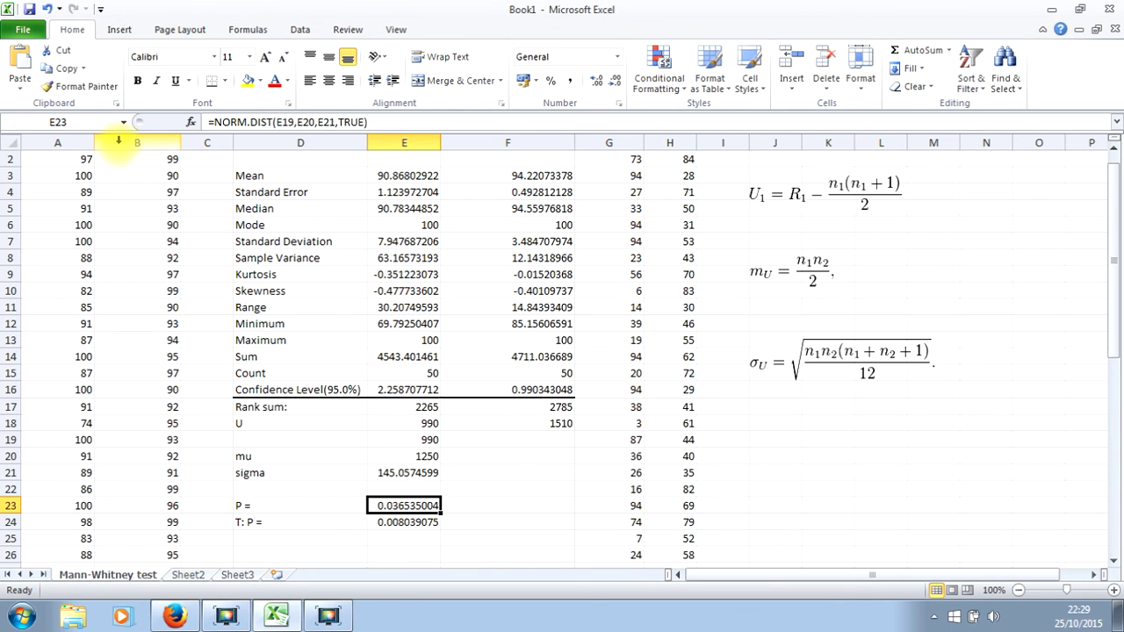
pyautogui.hotkey('shift', 'Left')
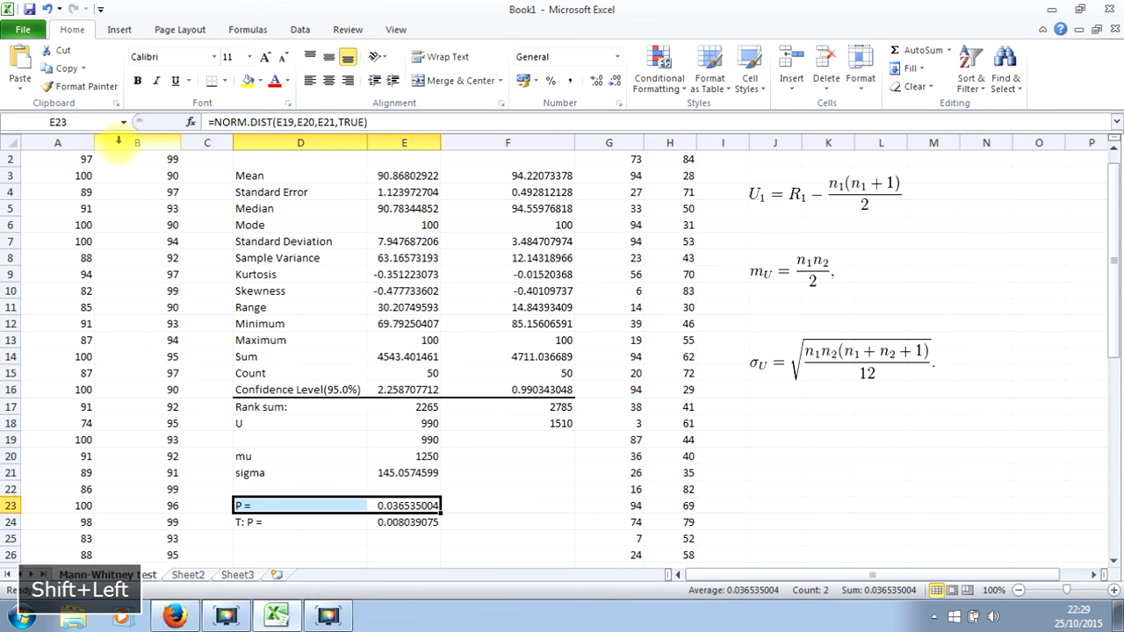
pyautogui.click(249, 81)
pyautogui.press('Down')
pyautogui.press('Down')
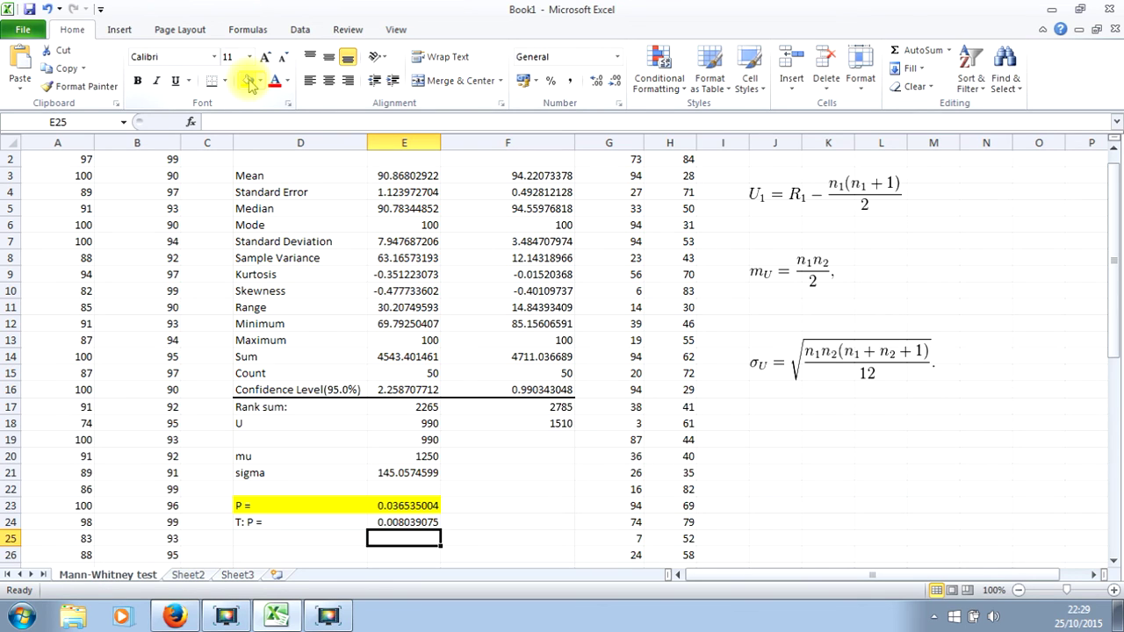
# - Review the rank sum label and the formulas for minimum U, mu, sigma and P in E19, E20, E21 and E23
pyautogui.click(316, 406)
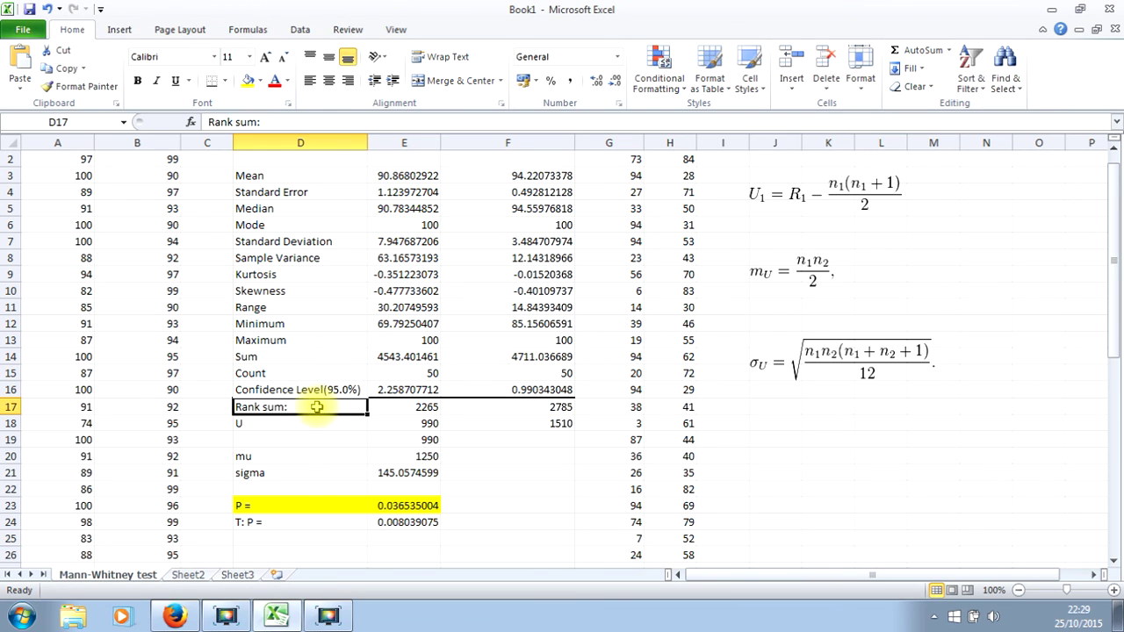
pyautogui.click(394, 439)
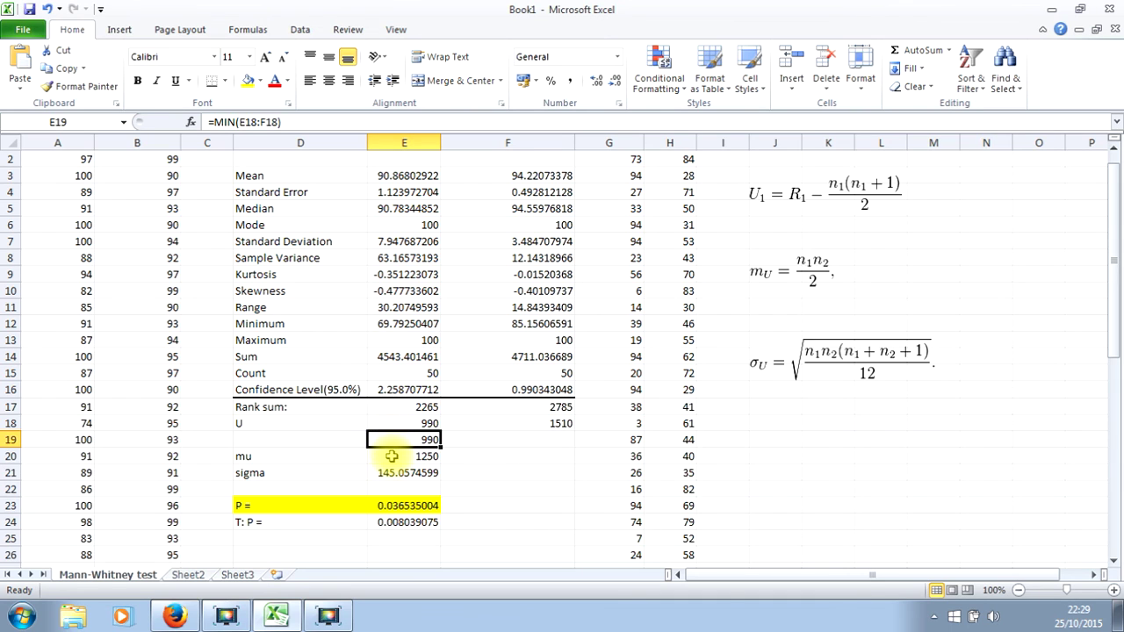
pyautogui.click(395, 457)
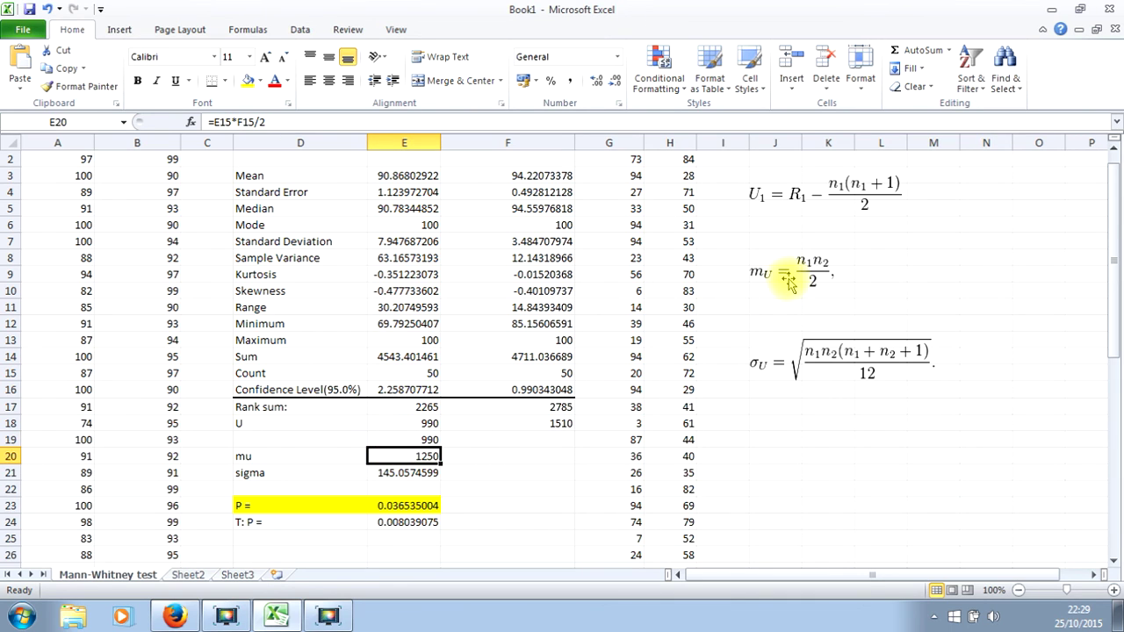
pyautogui.click(425, 474)
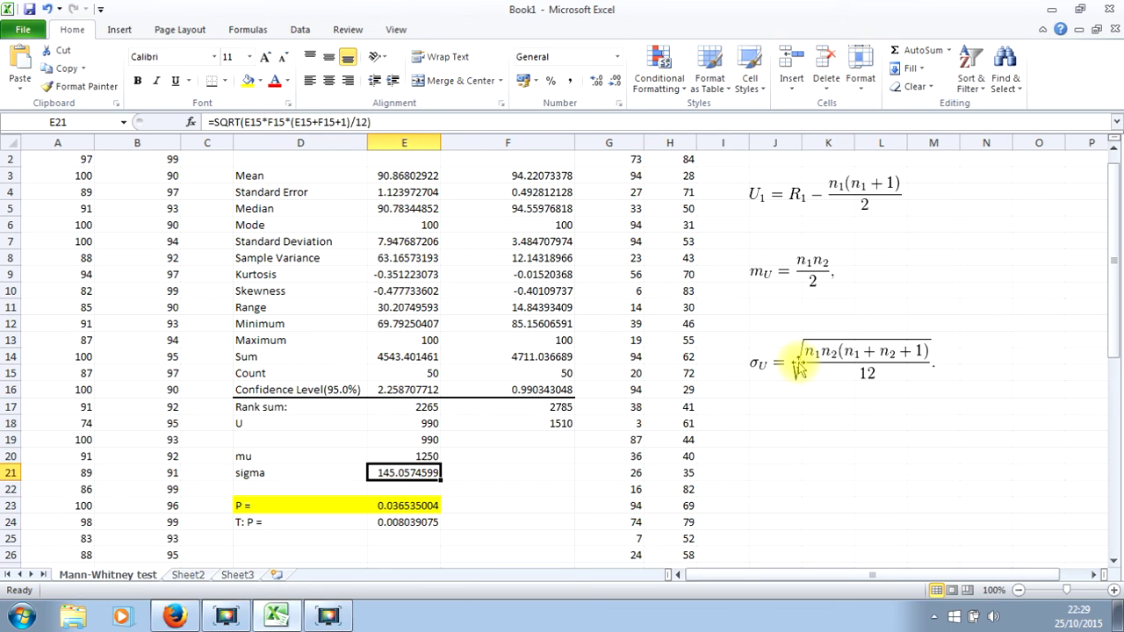
pyautogui.click(405, 507)
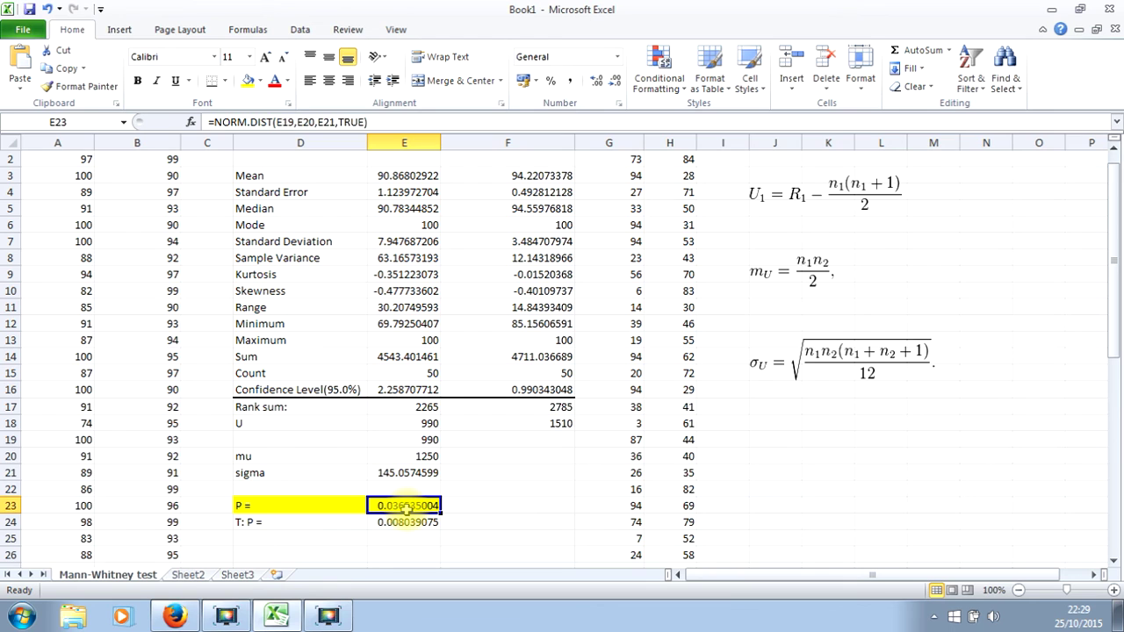
pyautogui.hscroll(1, 405, 507)
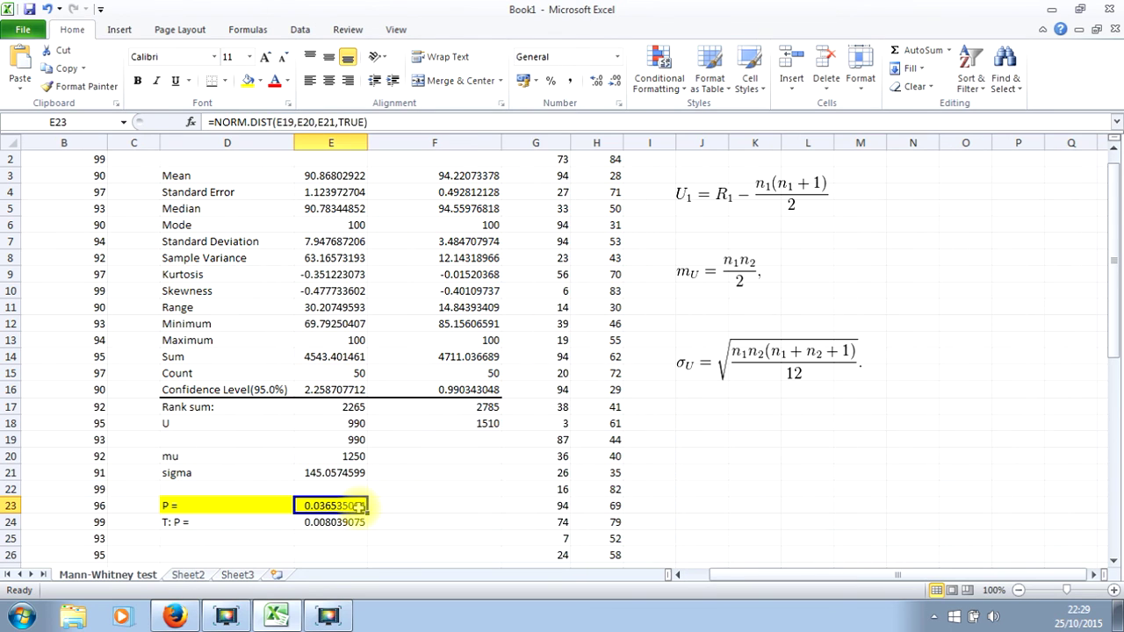